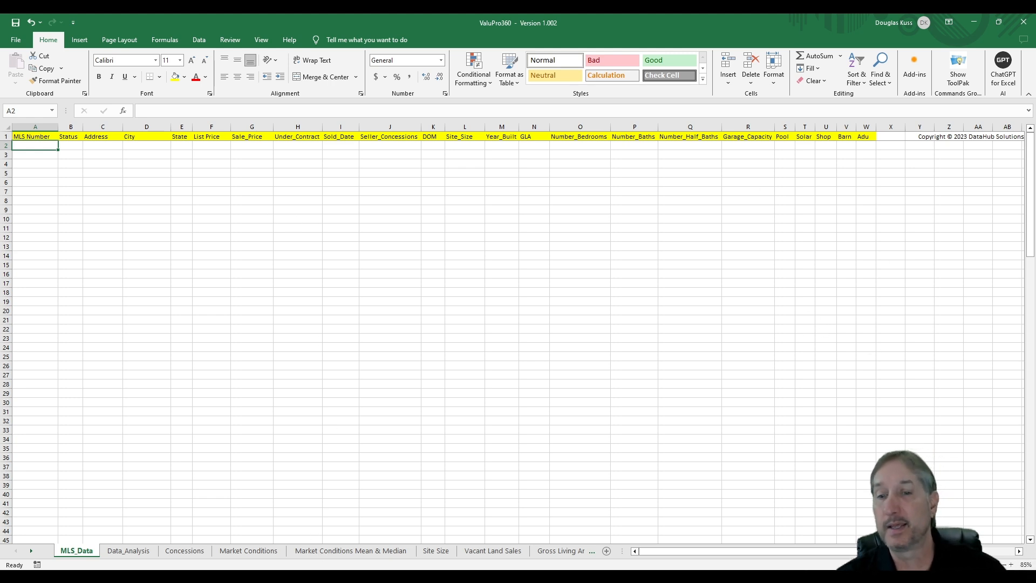
Switch to the MLS Data ED 9-15-24 No 1 workbook and copy all sales records in A2:W103, without the header row.
mouse_move(327, 576)
click(304, 534)
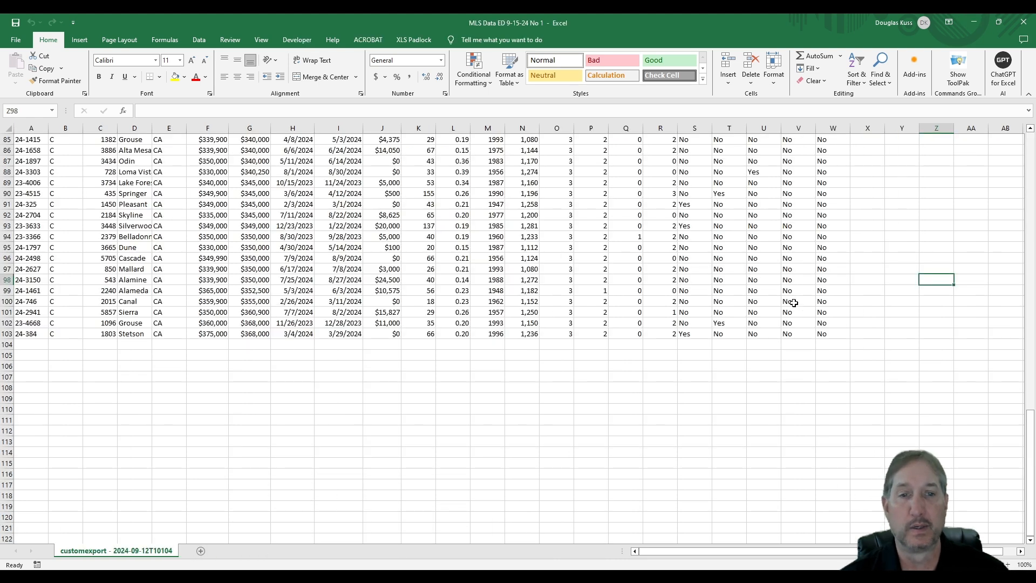
drag(821, 333, 488, 301)
click(248, 399)
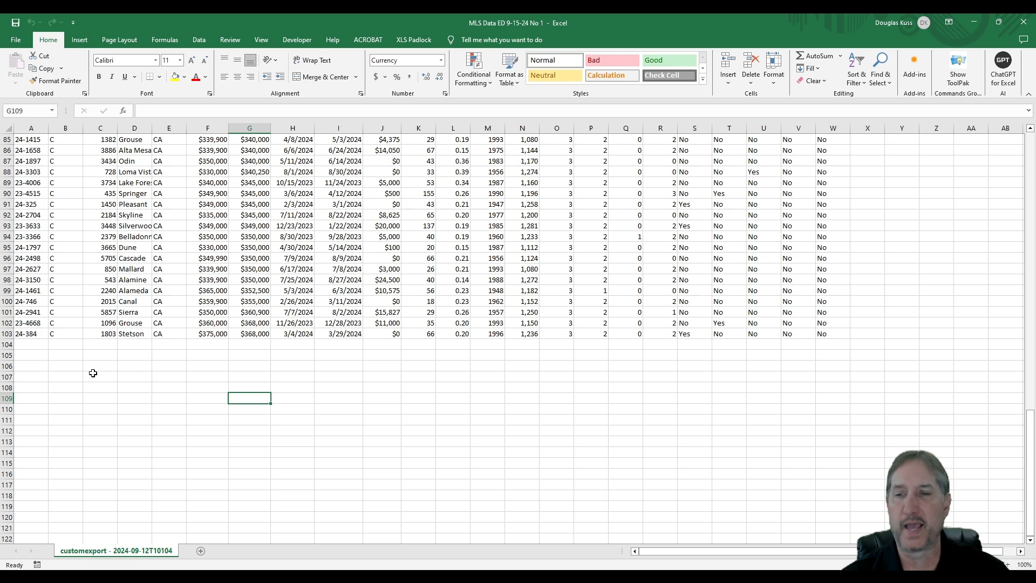
scroll(6, 190, up, 20)
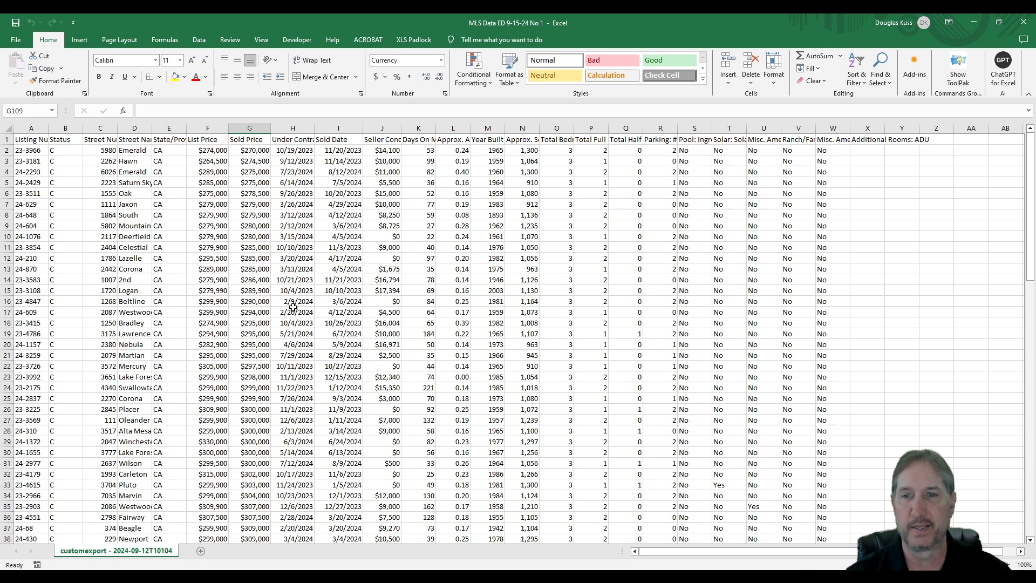
scroll(448, 297, down, 20)
scroll(454, 304, down, 5)
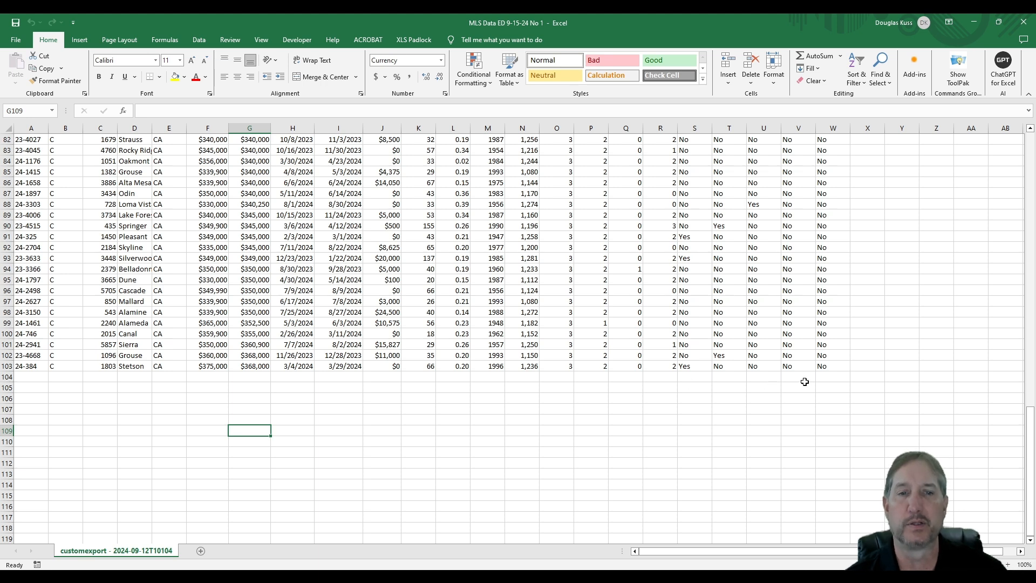
drag(831, 366, 33, 152)
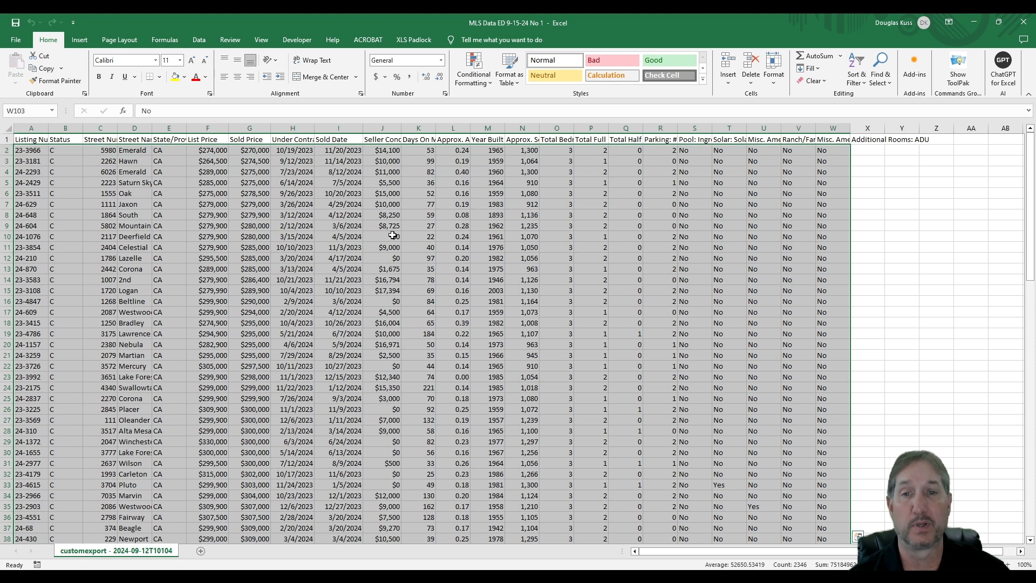
right_click(407, 239)
click(432, 276)
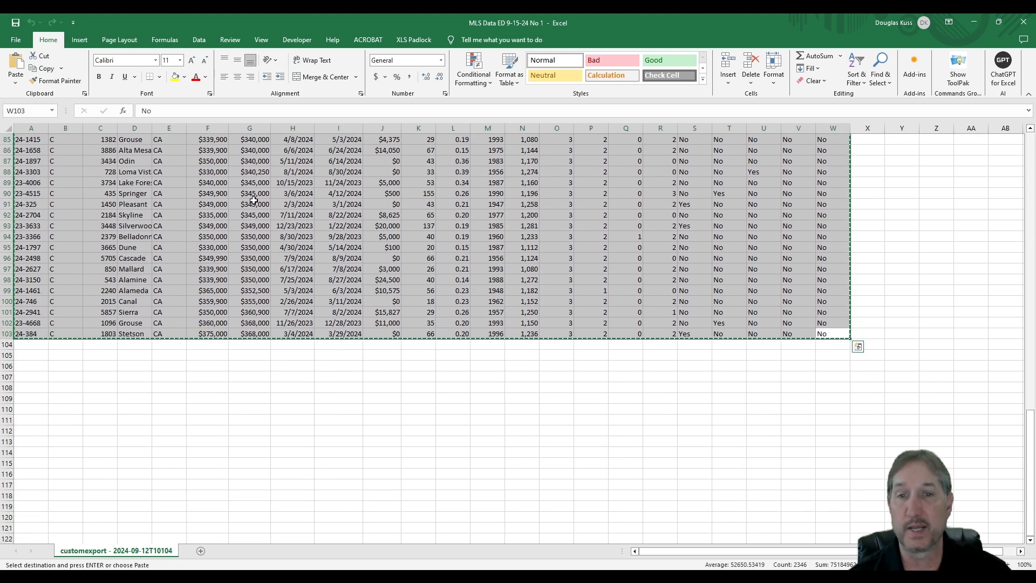
scroll(653, 259, up, 20)
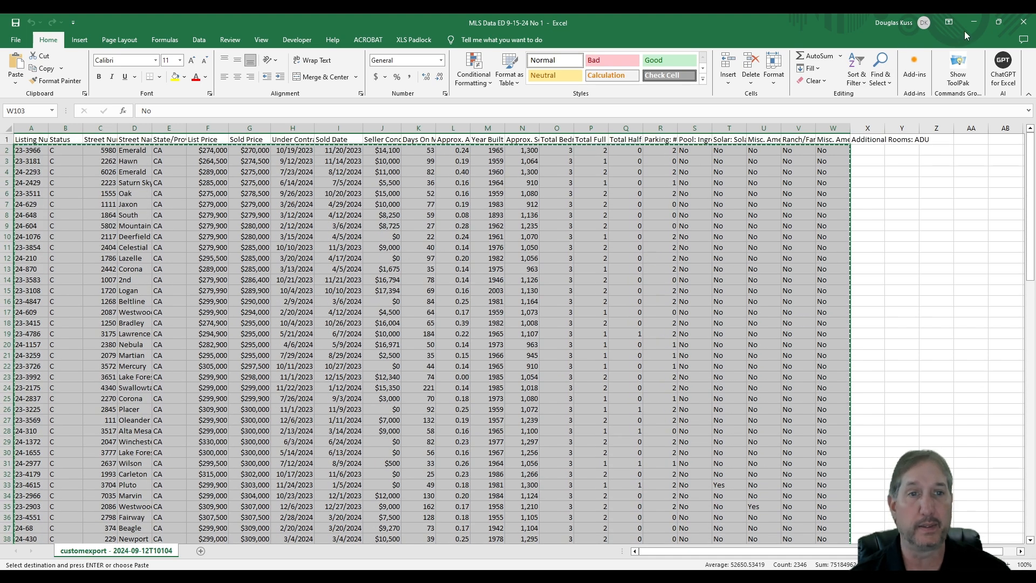
Switch to the ValuPro360 workbook and paste the copied sales records into the MLS_Data sheet starting at cell A2.
key(alt+Tab)
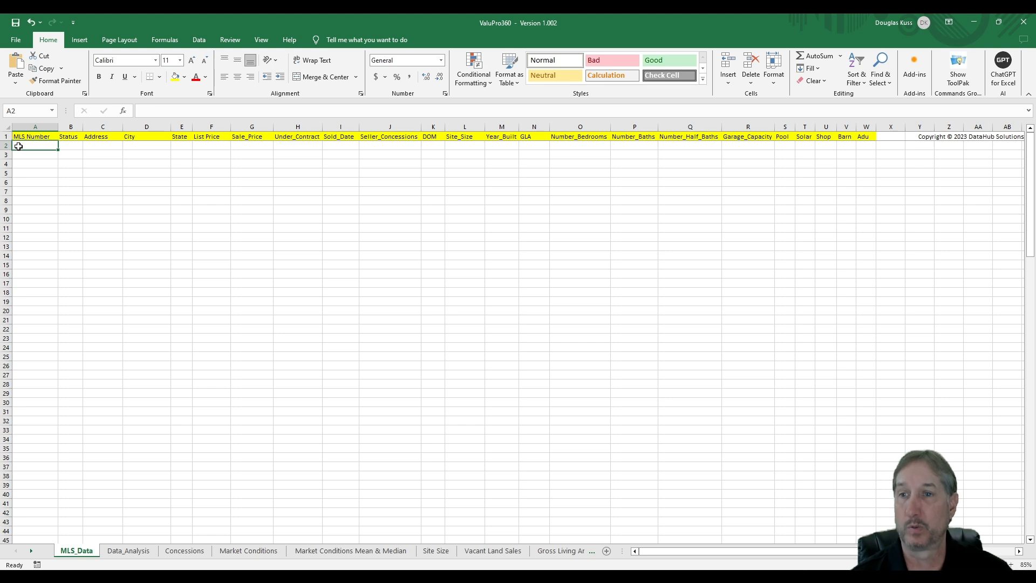
right_click(28, 147)
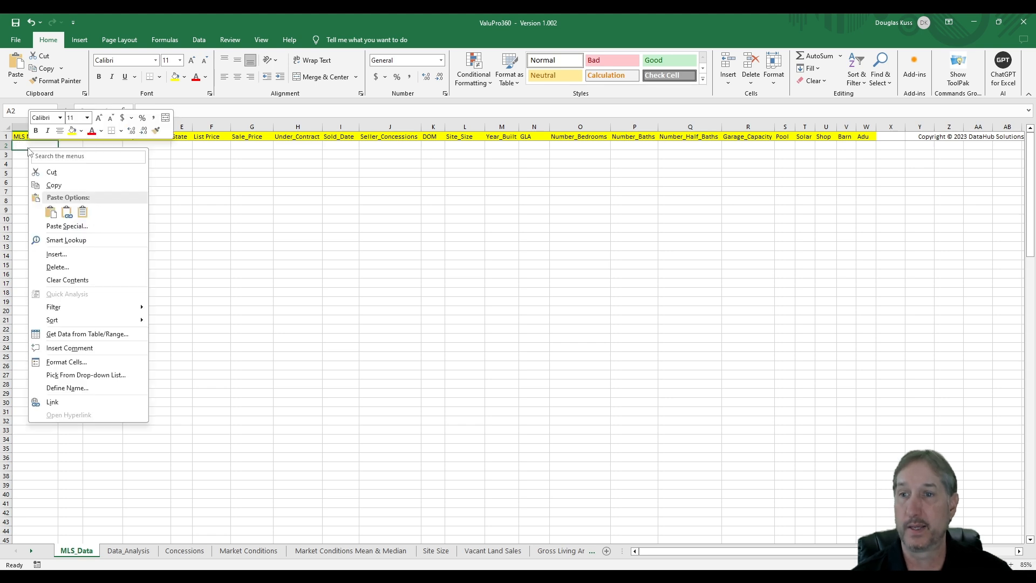
click(51, 211)
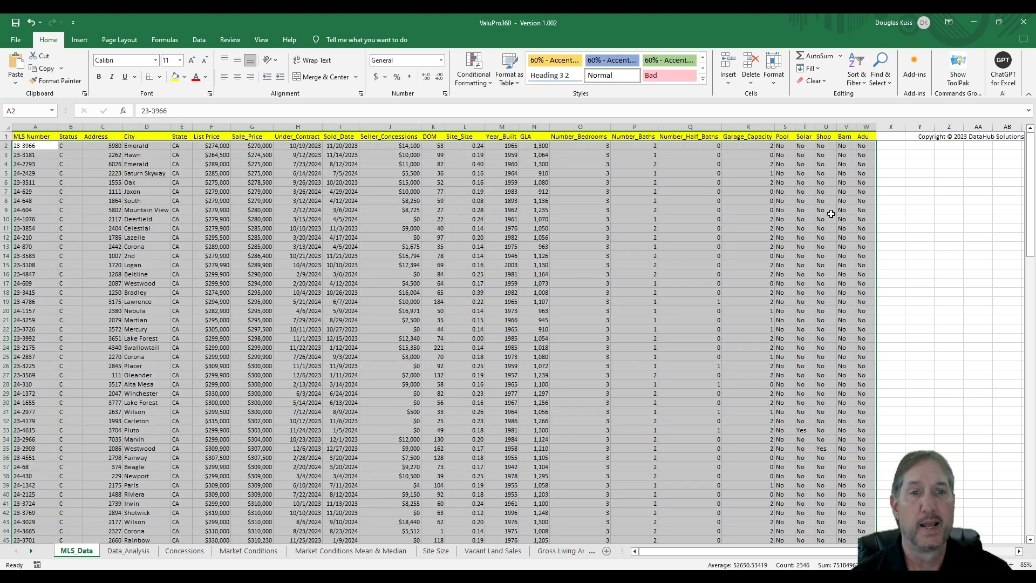
click(968, 190)
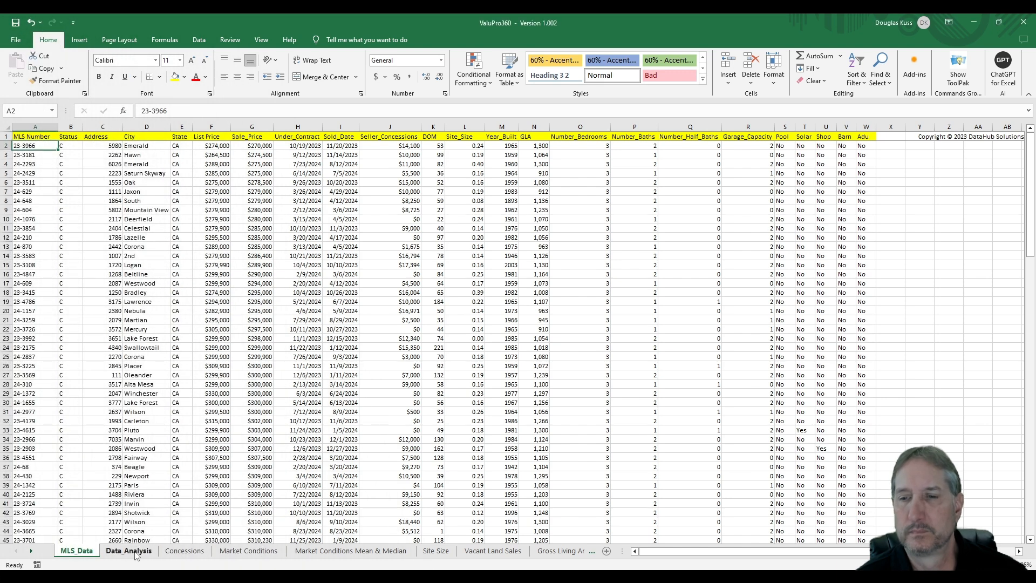
Open the Data_Analysis sheet and set the effective date to 9/15/2024.
click(128, 551)
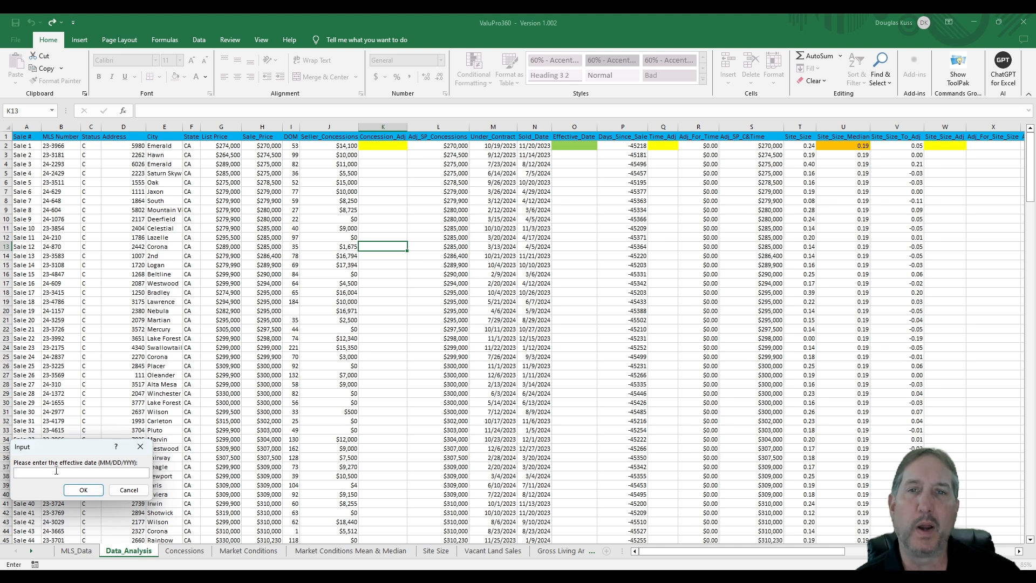
text(9/15/2024)
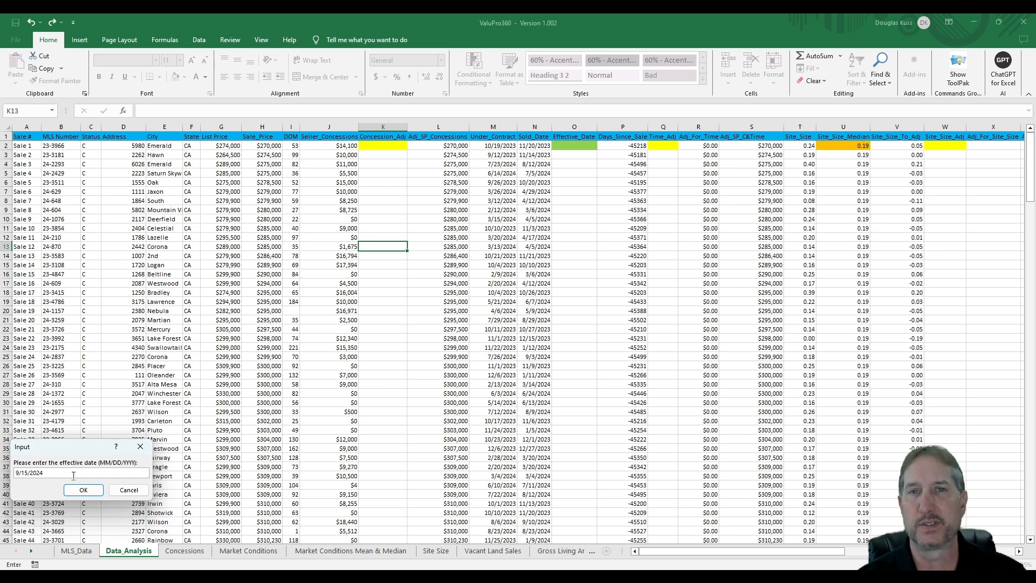
click(89, 492)
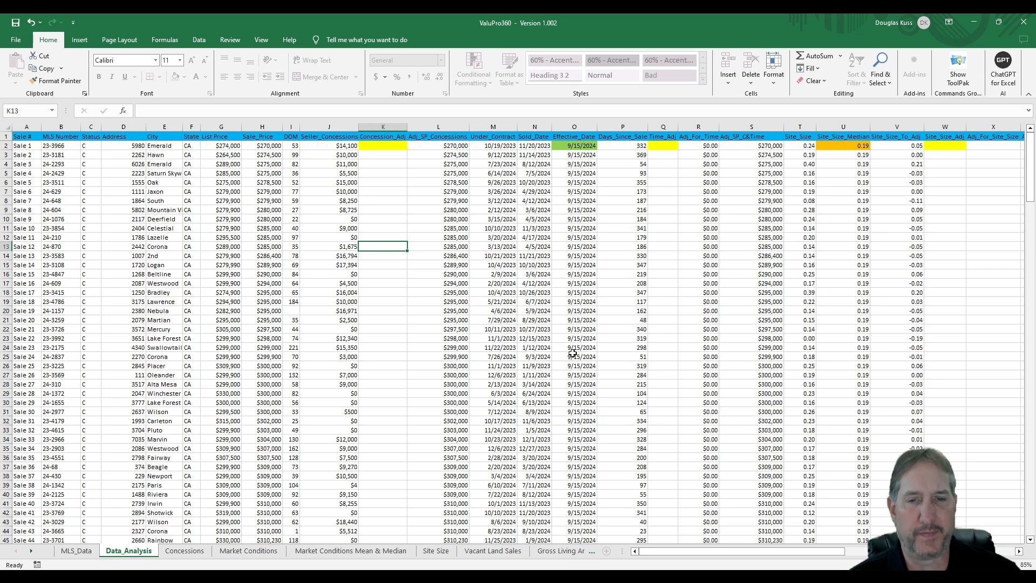
Review the Data_Analysis sheet down to the last sale and across the concession, time, site size, GLA and amenity columns.
scroll(573, 351, down, 17)
scroll(585, 460, down, 5)
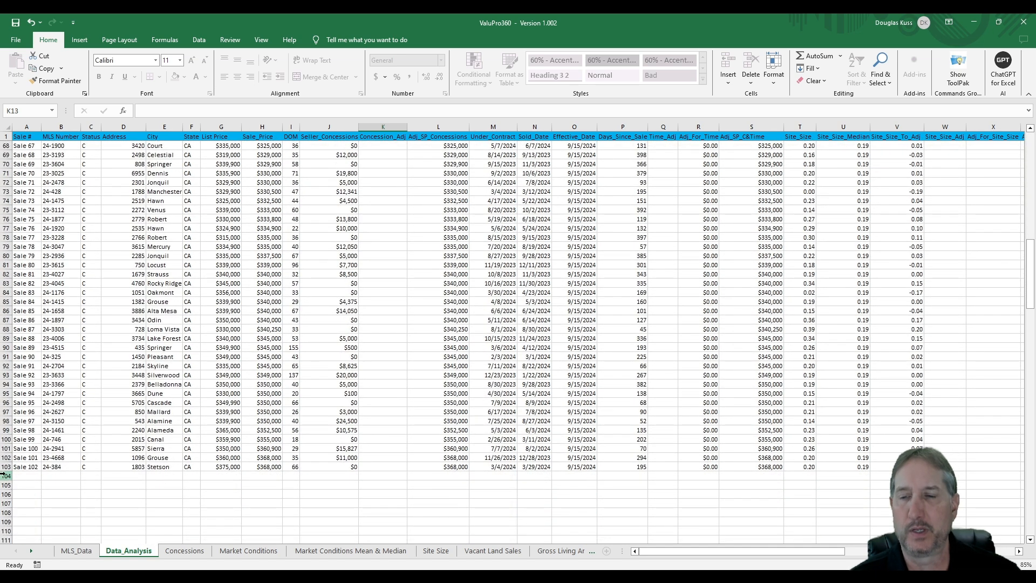
scroll(505, 353, up, 17)
scroll(506, 351, up, 5)
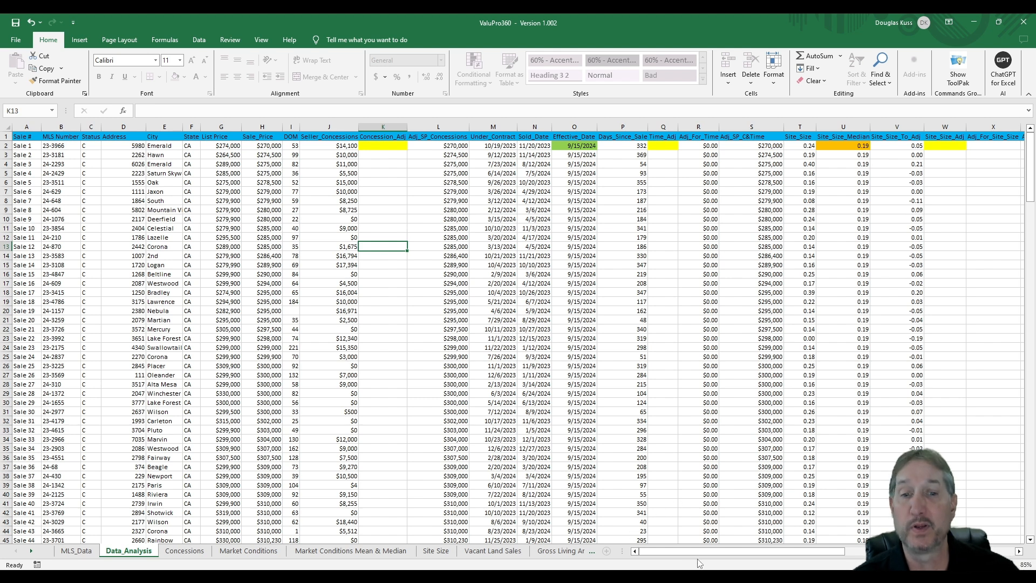
drag(700, 558, 770, 563)
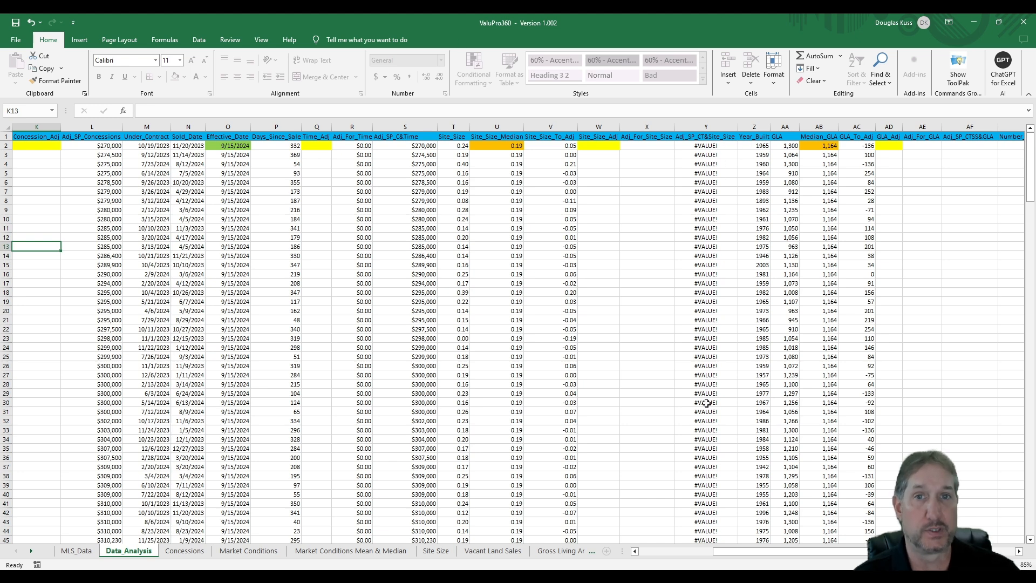
drag(746, 551, 693, 564)
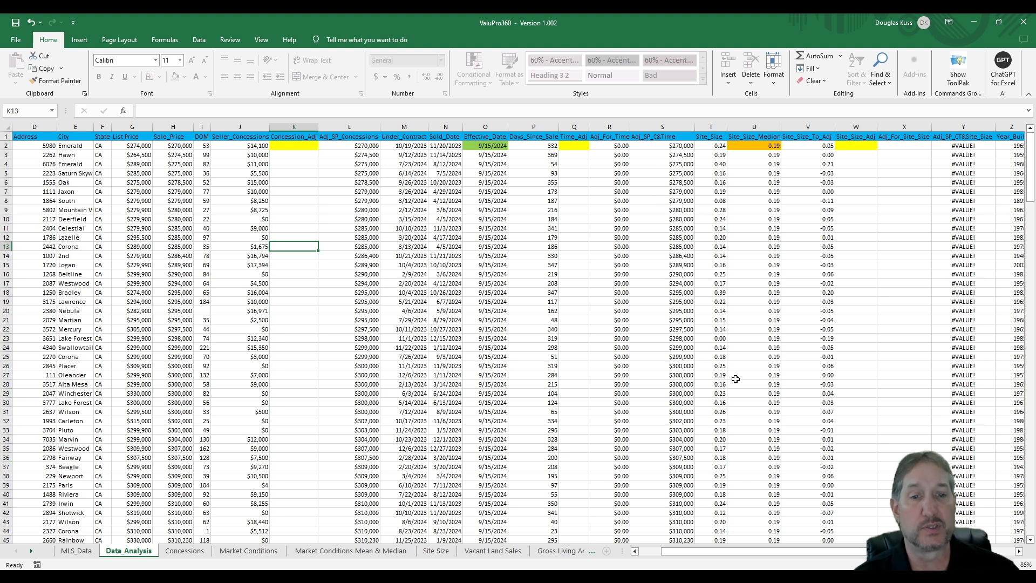
drag(781, 552, 834, 553)
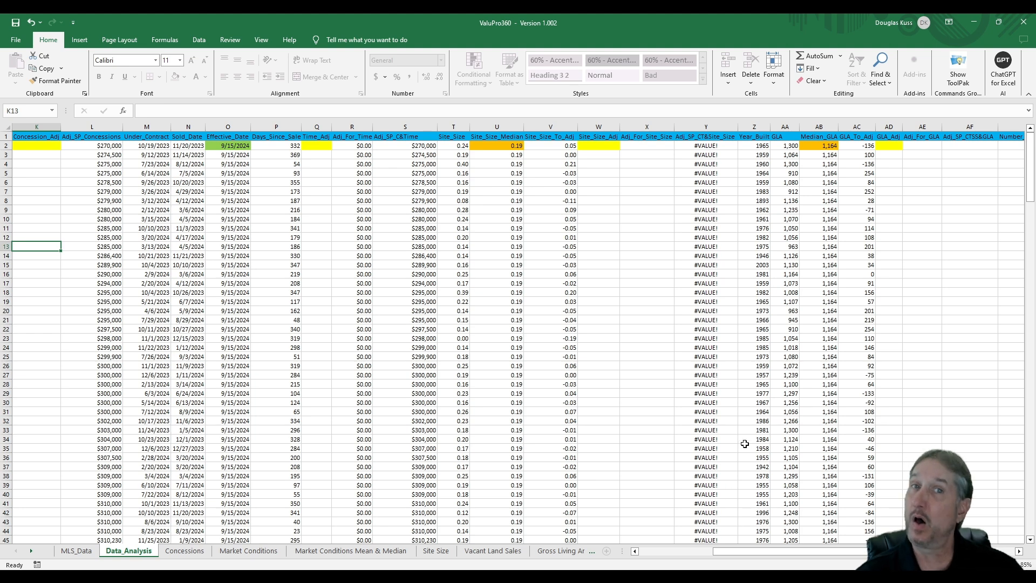
drag(798, 556, 835, 556)
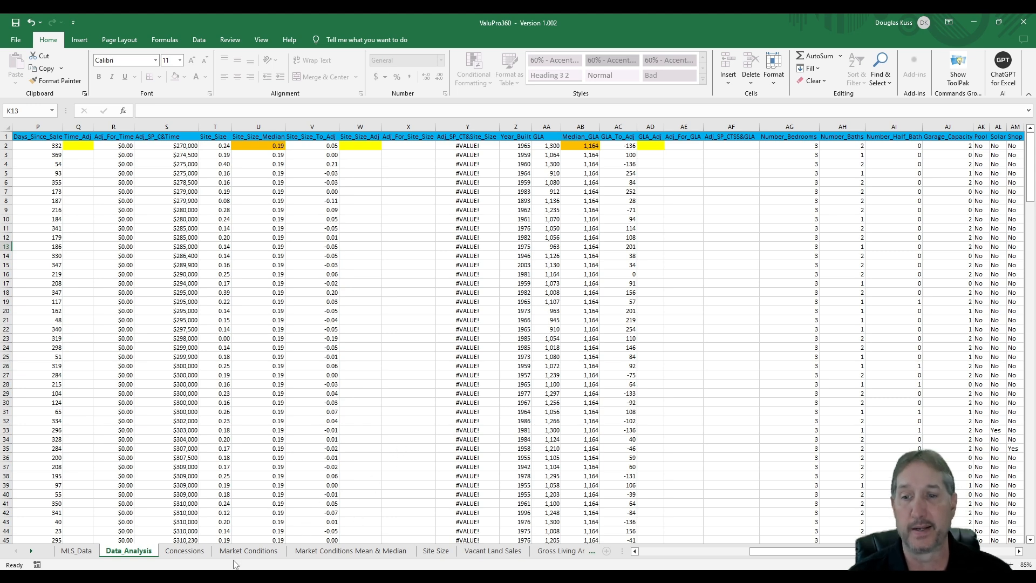
Calculate the seller concessions on the Concessions sheet, choosing option 2, the median value of all sales, as the adjustment basis.
click(198, 556)
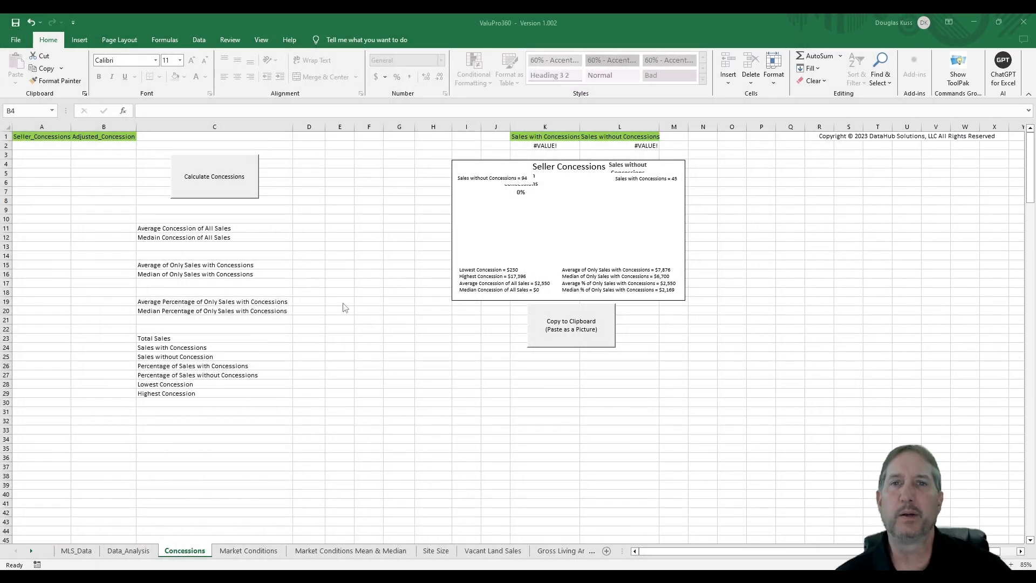
click(229, 180)
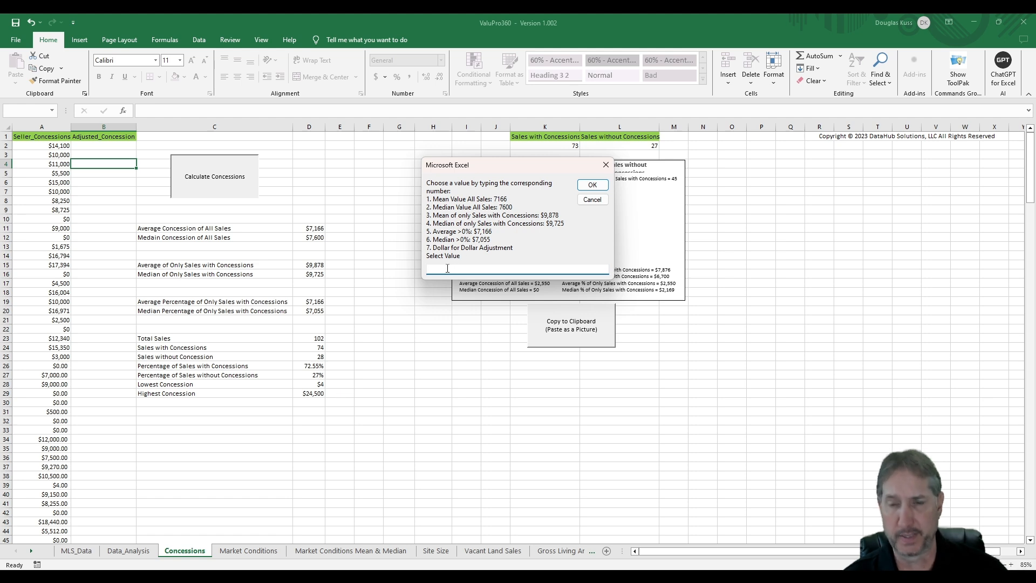
text(2)
click(592, 185)
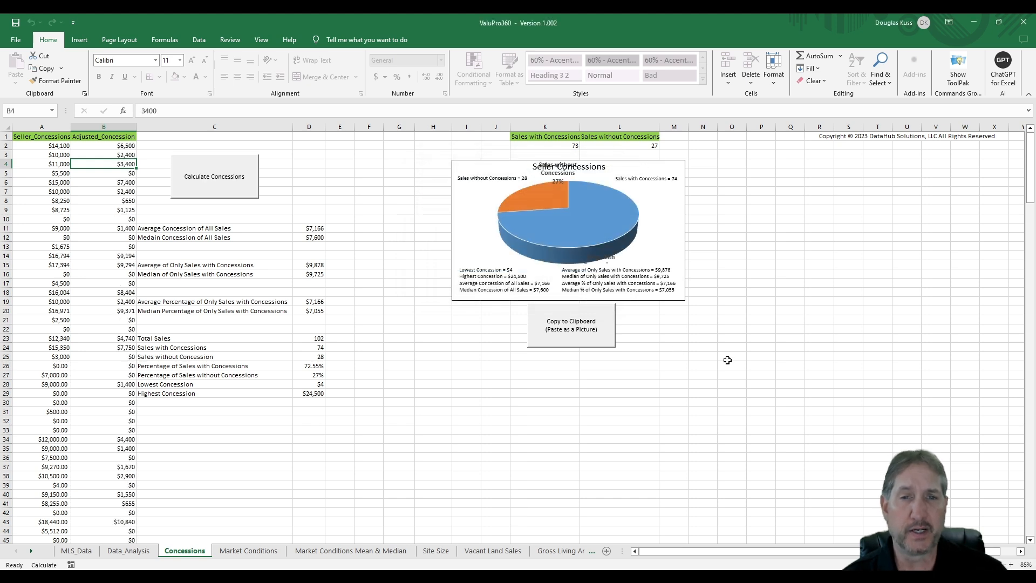
Move the Sales without Concessions and Sales with Concessions labels onto their own slices of the Seller Concessions pie chart.
click(558, 185)
click(559, 185)
click(557, 184)
drag(557, 188, 541, 211)
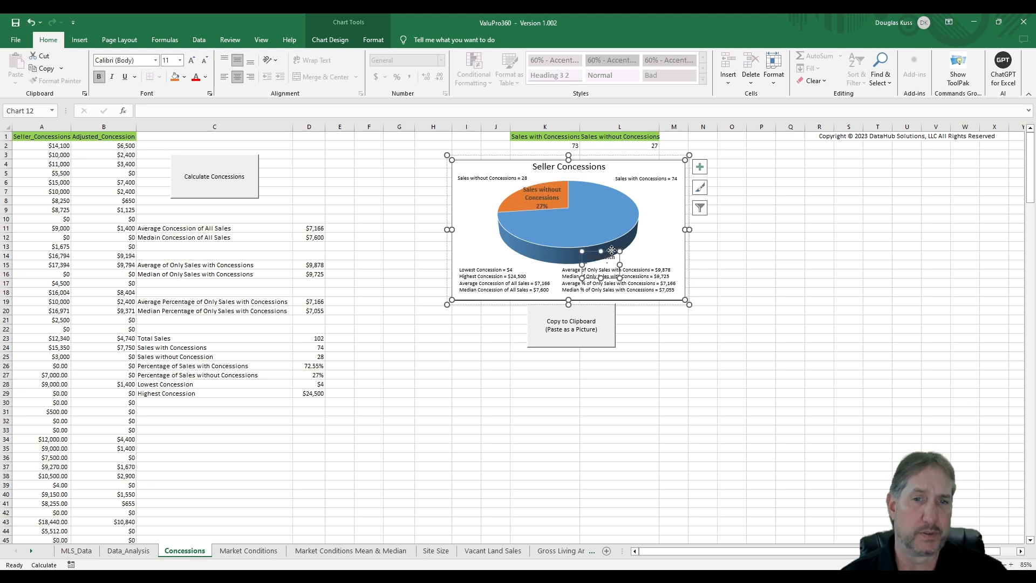
drag(610, 251, 607, 208)
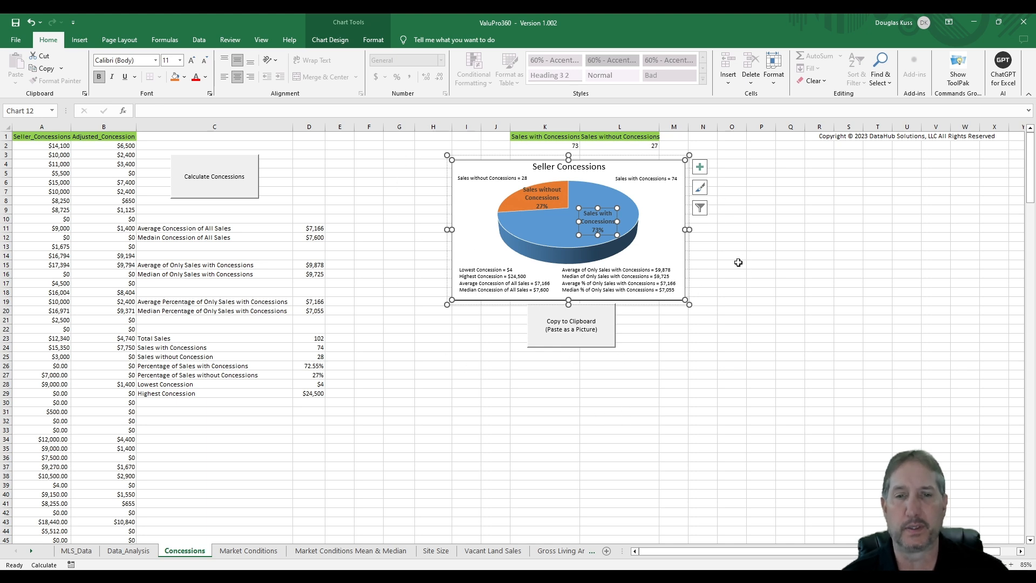
key(Escape)
key(Escape)
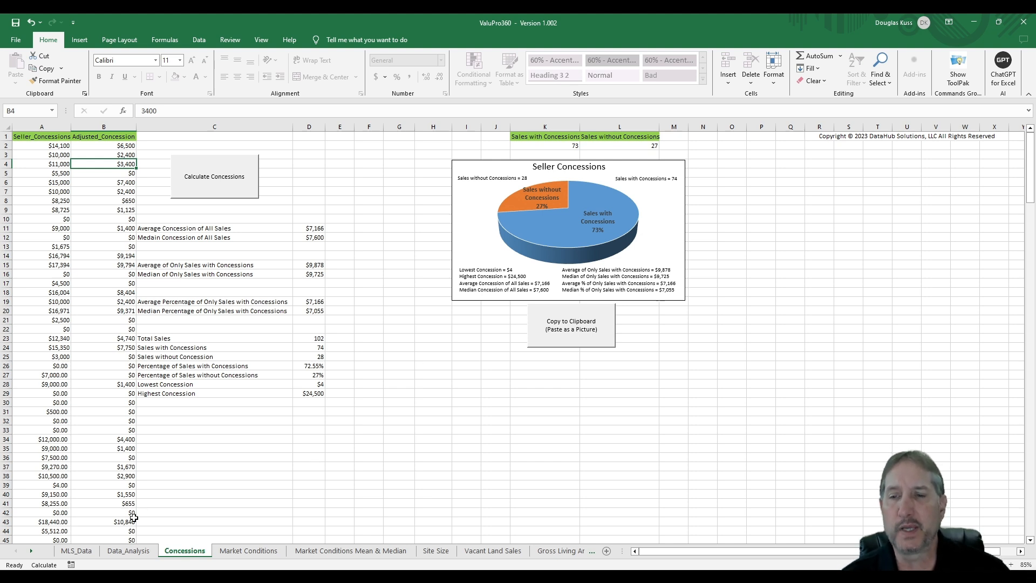
Check the concession adjustments and concession-adjusted sale prices on the Data_Analysis sheet.
click(150, 555)
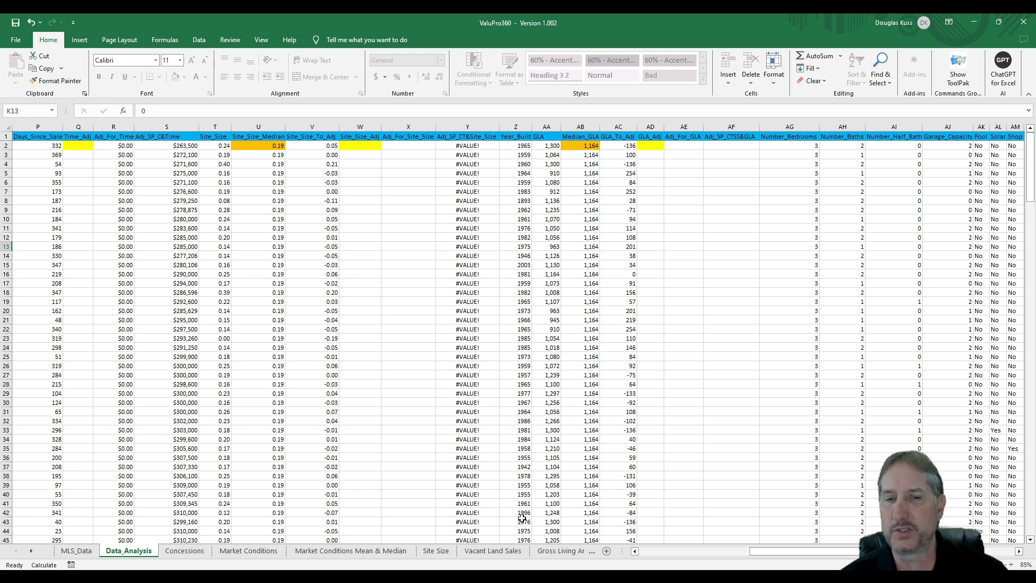
drag(772, 554, 640, 559)
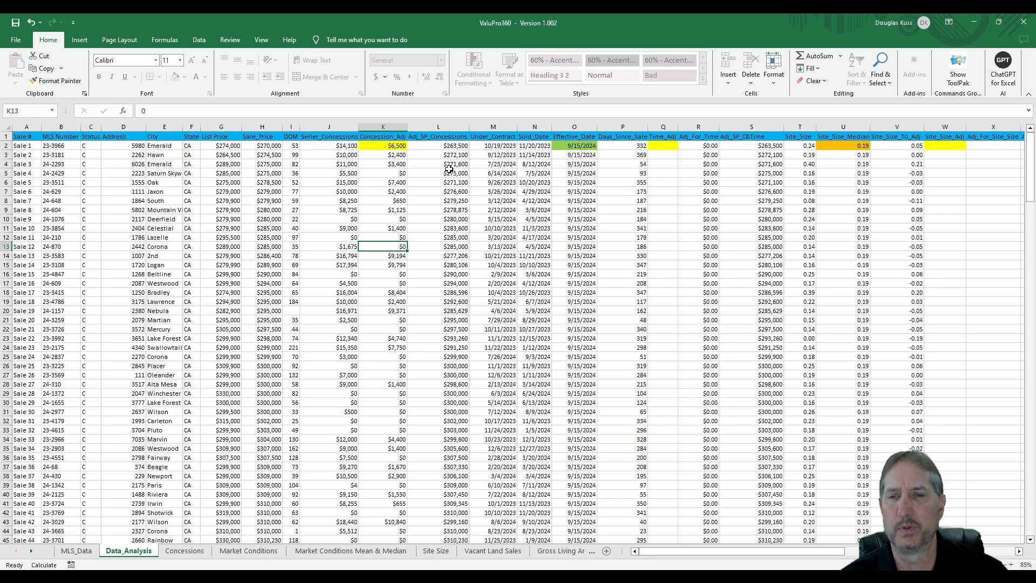
scroll(459, 520, down, 11)
scroll(459, 521, up, 11)
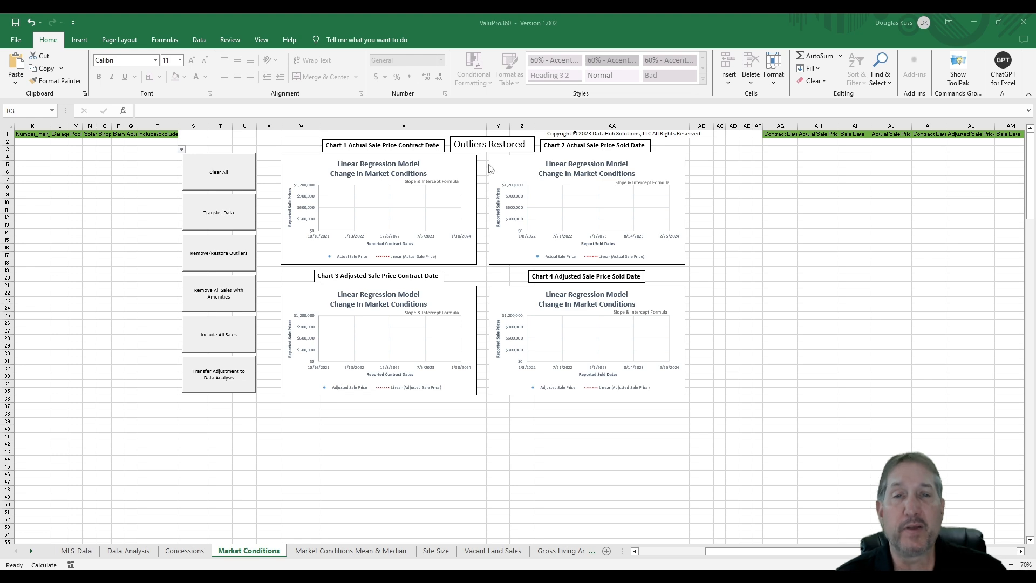
Transfer the sales data into the Market Conditions sheet and look over its sales table, regression charts and chart data columns.
click(228, 217)
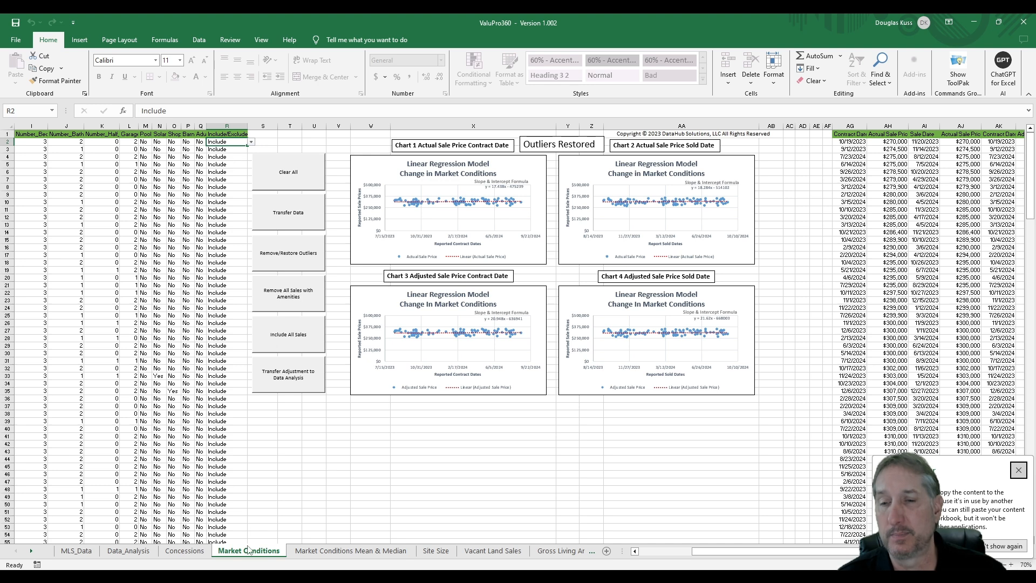
drag(713, 551, 651, 551)
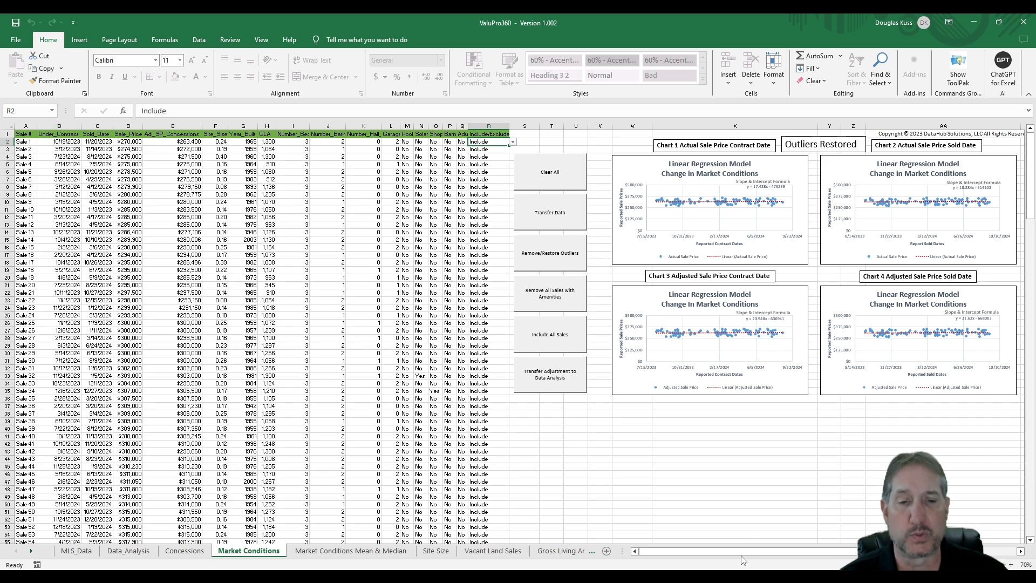
drag(747, 549, 880, 551)
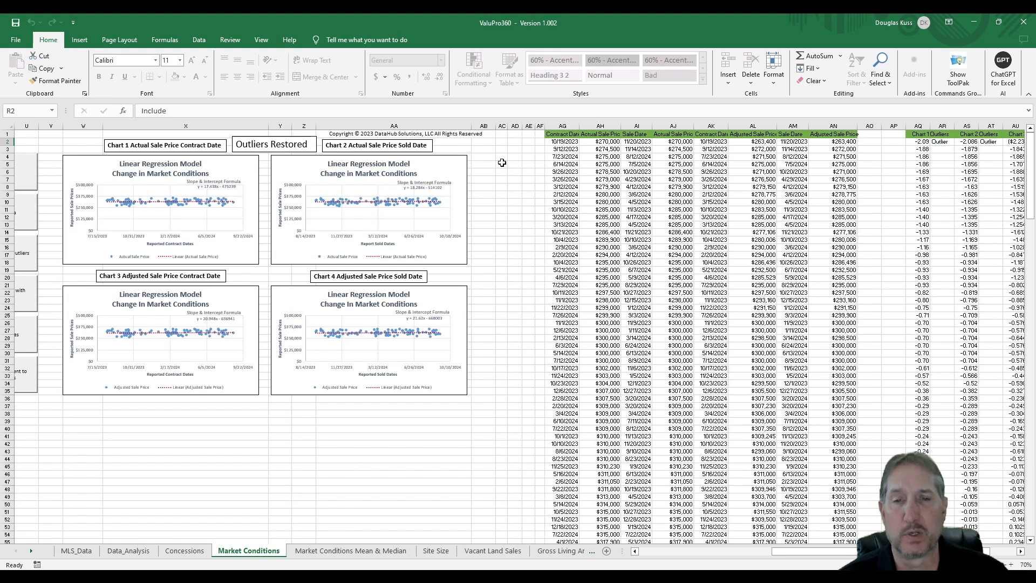
Inspect the source columns behind Chart 1 and Chart 2 and the outlier columns for all four charts.
click(235, 158)
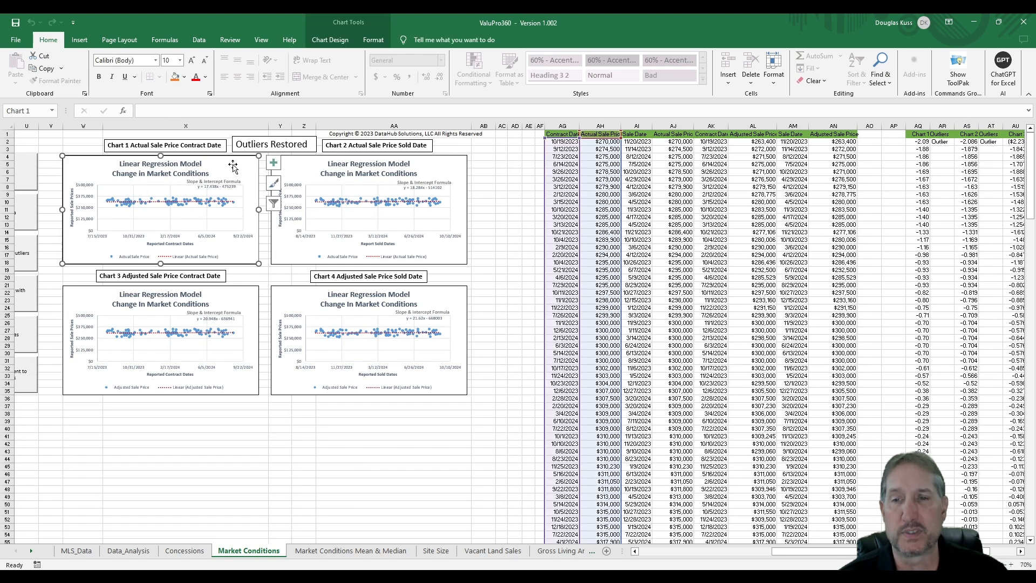
click(448, 170)
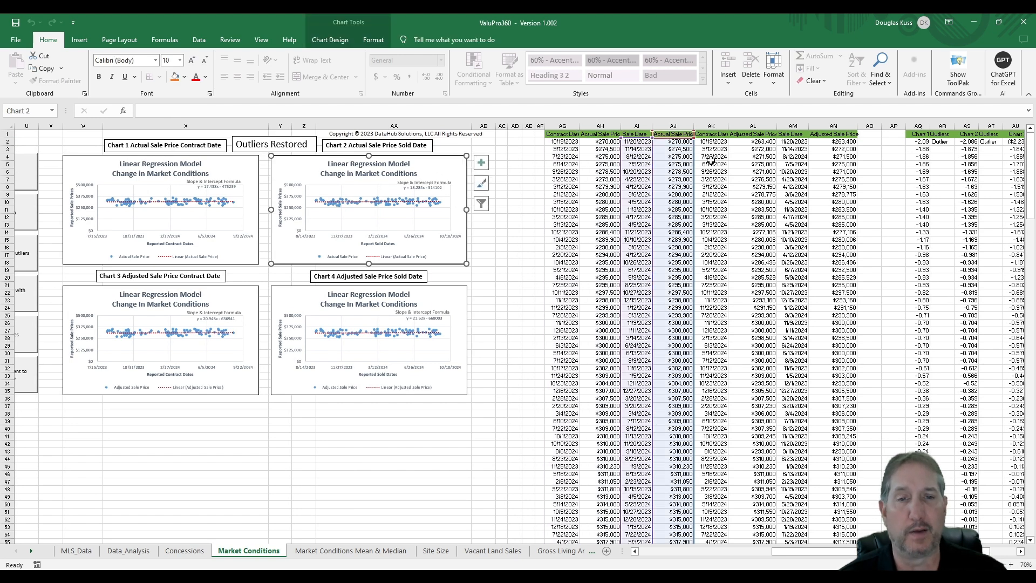
scroll(827, 263, right, 4)
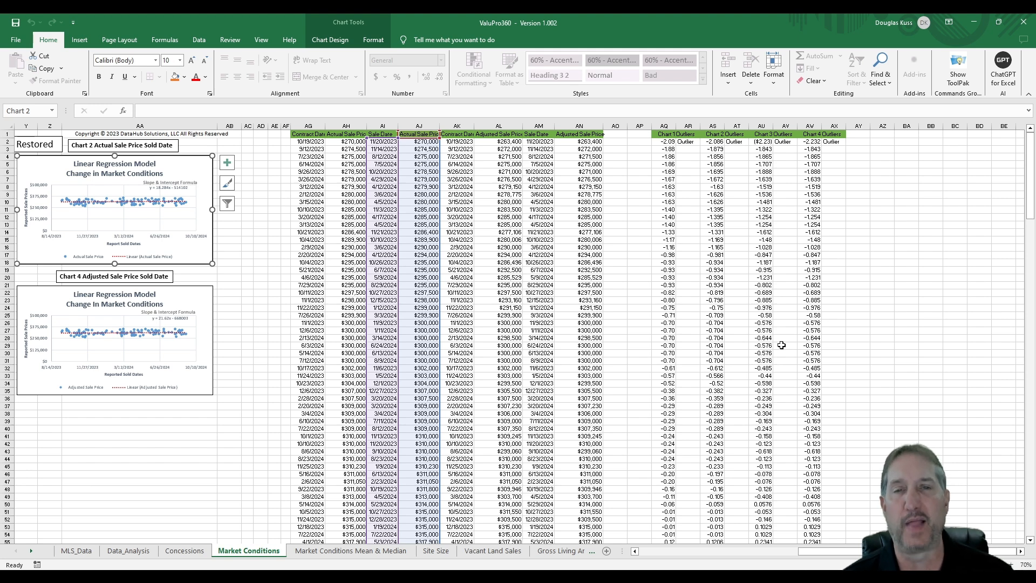
Remove the outliers from the regression charts and inspect the chart data columns and the outlier columns beside them.
scroll(852, 551, left, 10)
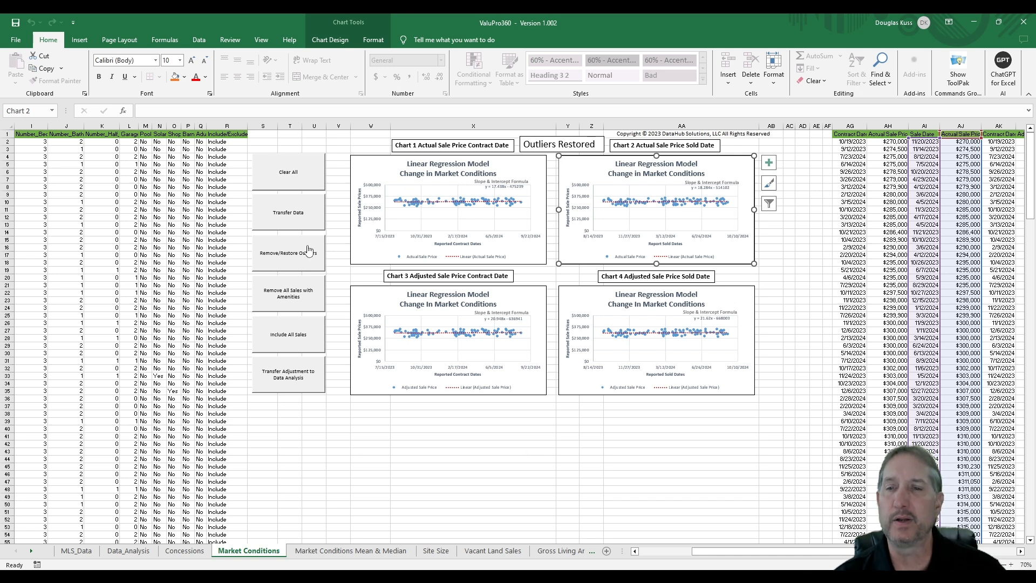
click(296, 261)
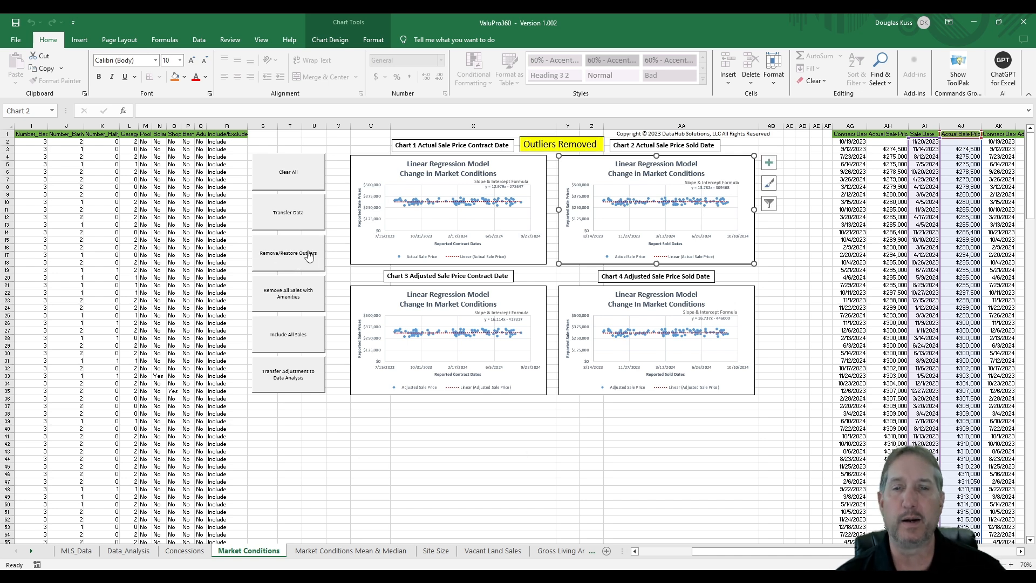
click(296, 252)
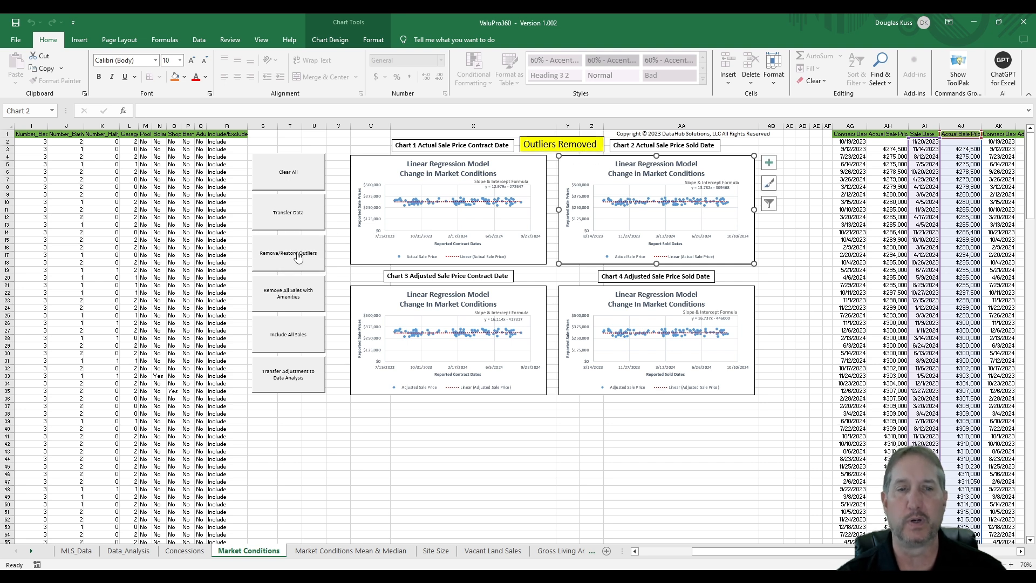
drag(810, 551, 917, 551)
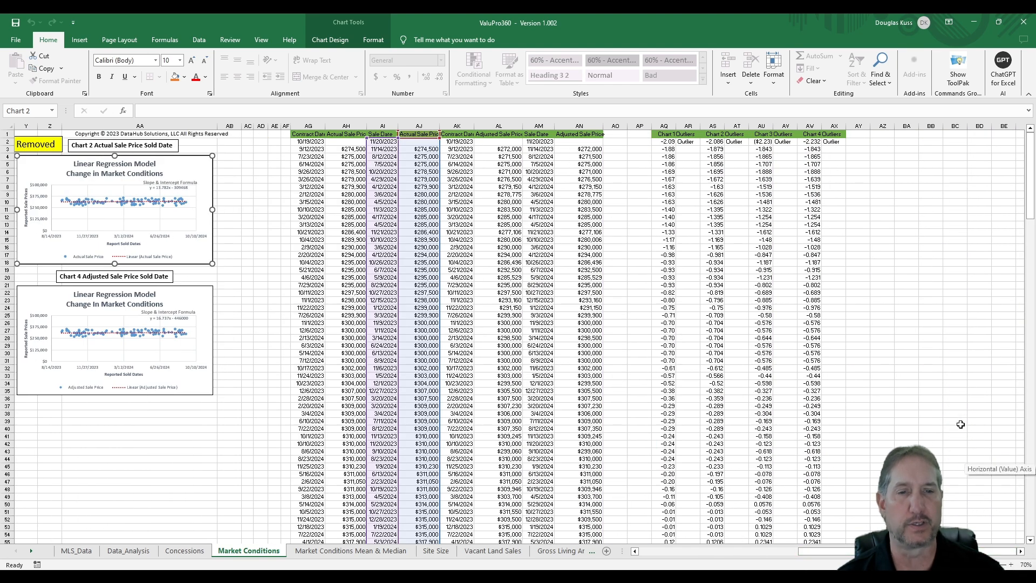
scroll(962, 420, down, 10)
scroll(576, 452, up, 10)
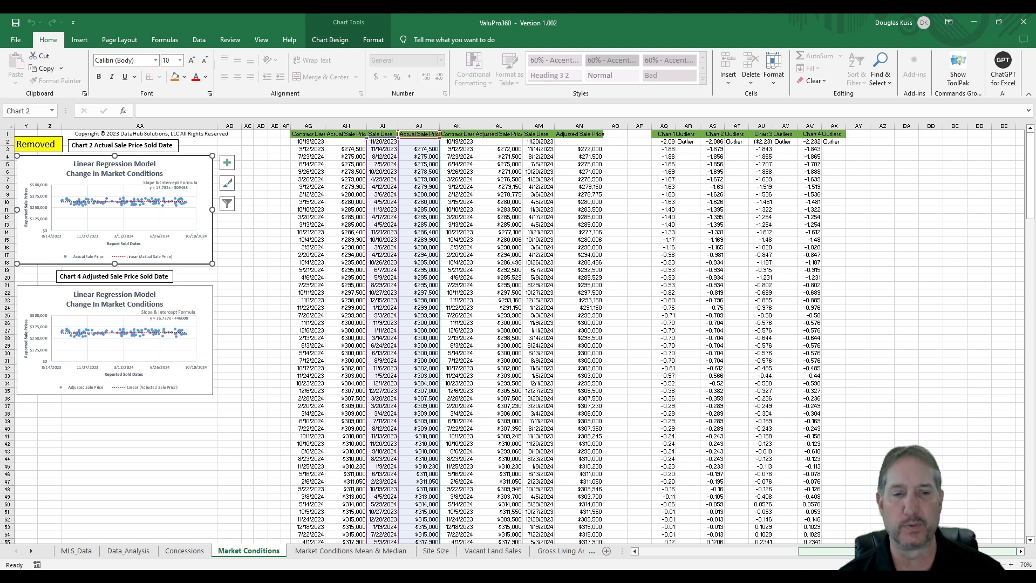
scroll(745, 243, left, 8)
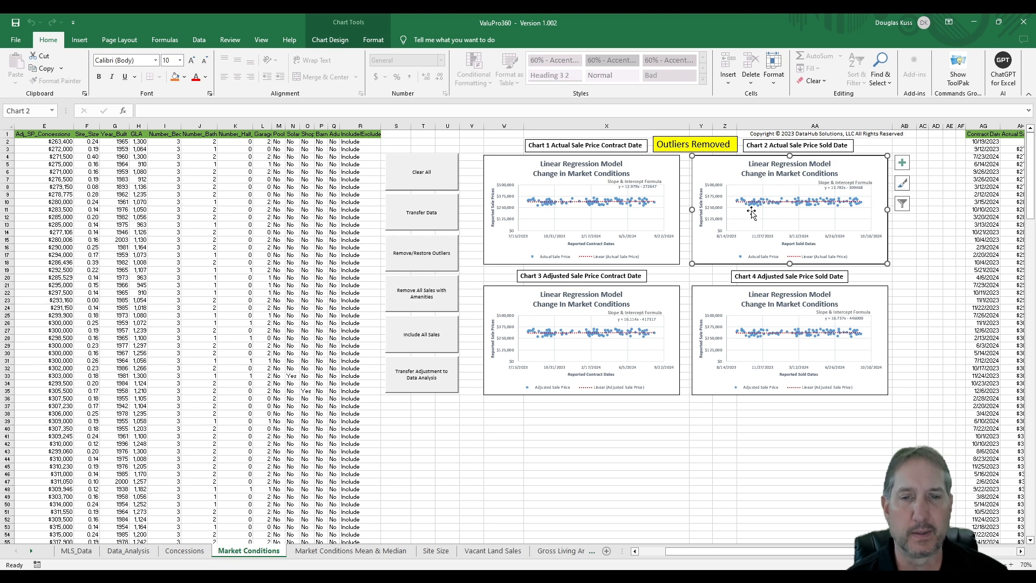
Switch the outliers between restored and removed several times, comparing the slope and intercept formulas on the charts.
scroll(752, 213, up, 2)
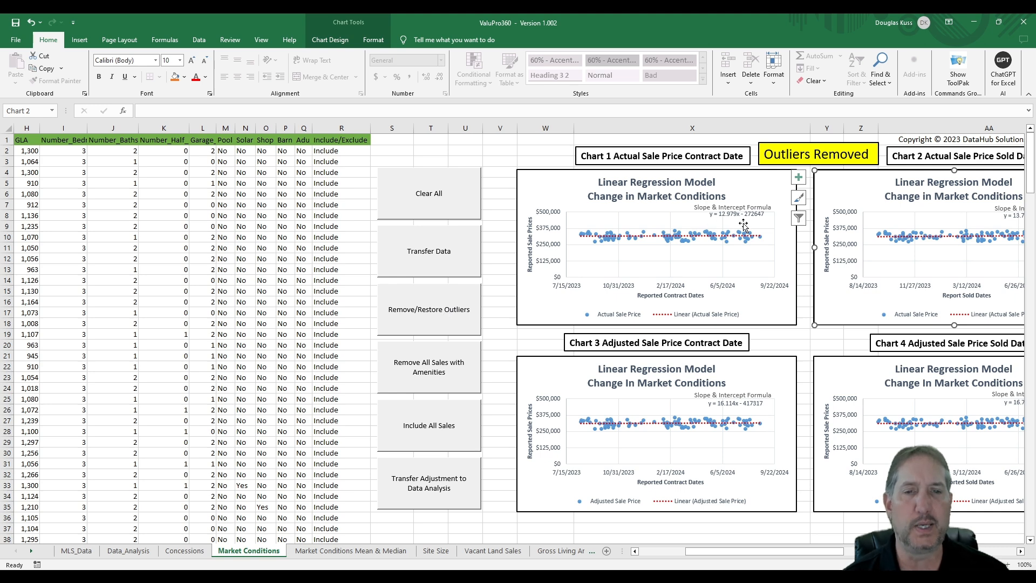
click(436, 313)
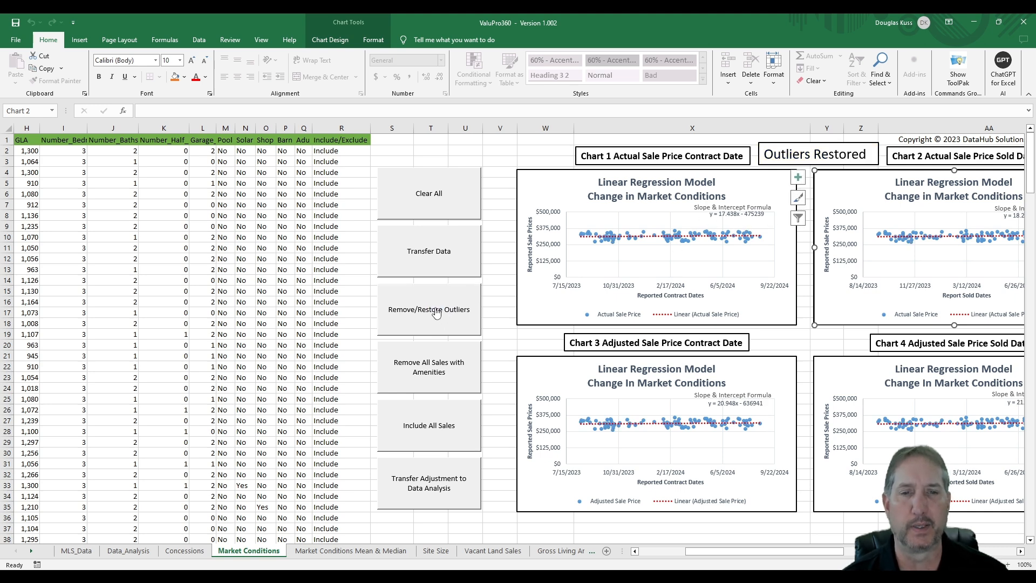
click(436, 314)
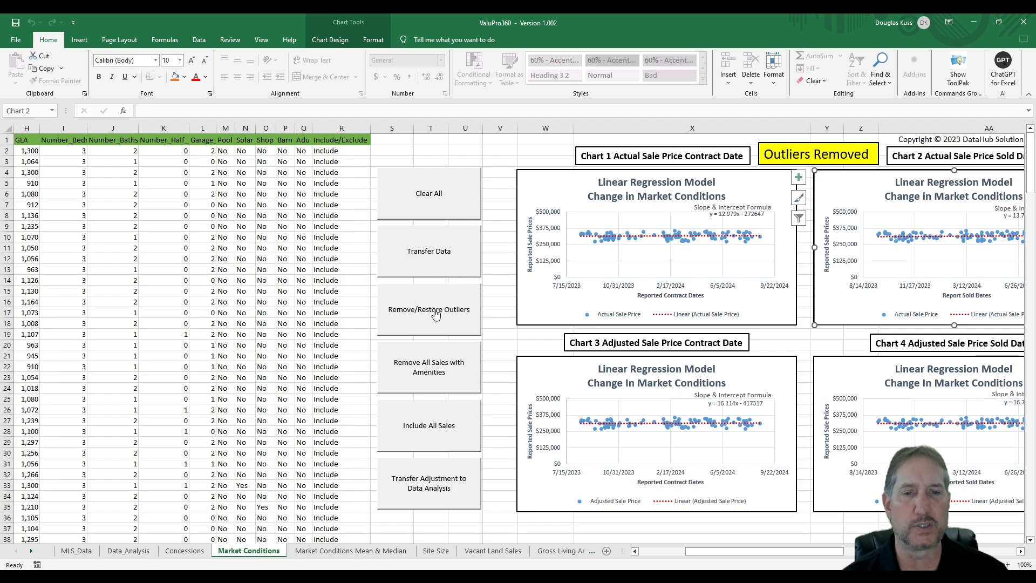
click(436, 314)
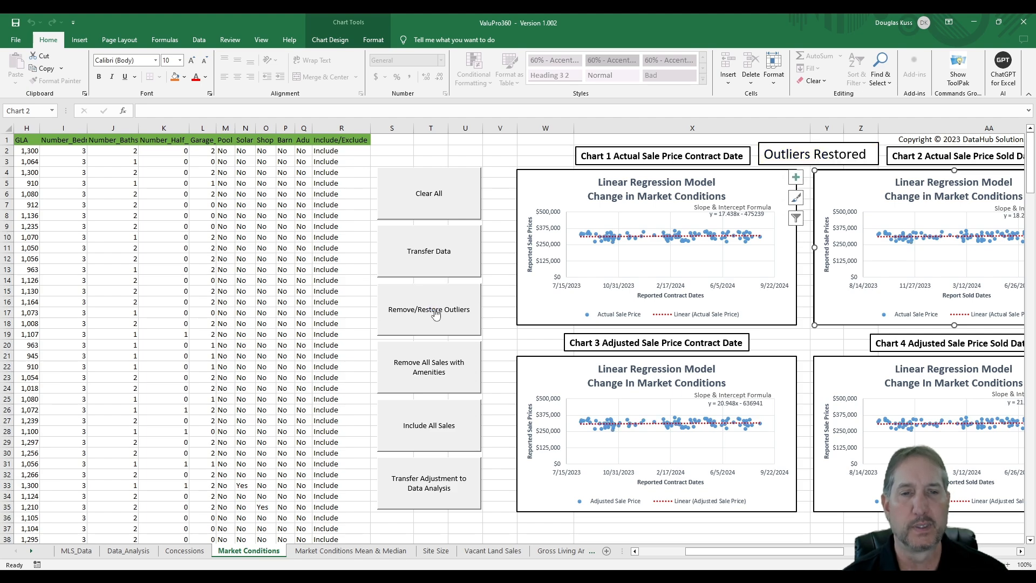
click(436, 314)
Examine Chart 1's source columns down to the last sale while the outliers are removed.
scroll(729, 324, down, 4)
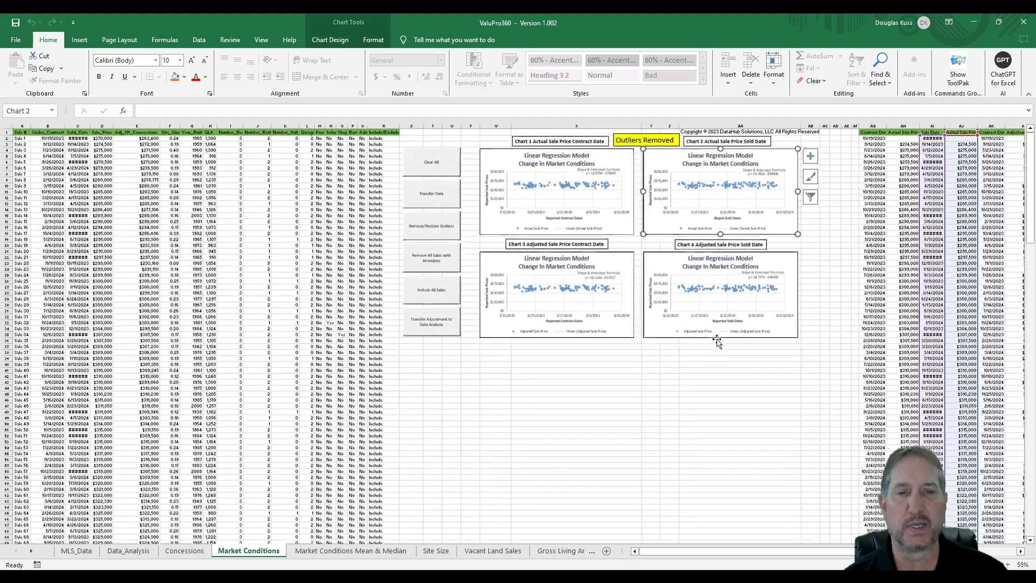
scroll(715, 341, down, 1)
scroll(545, 370, up, 2)
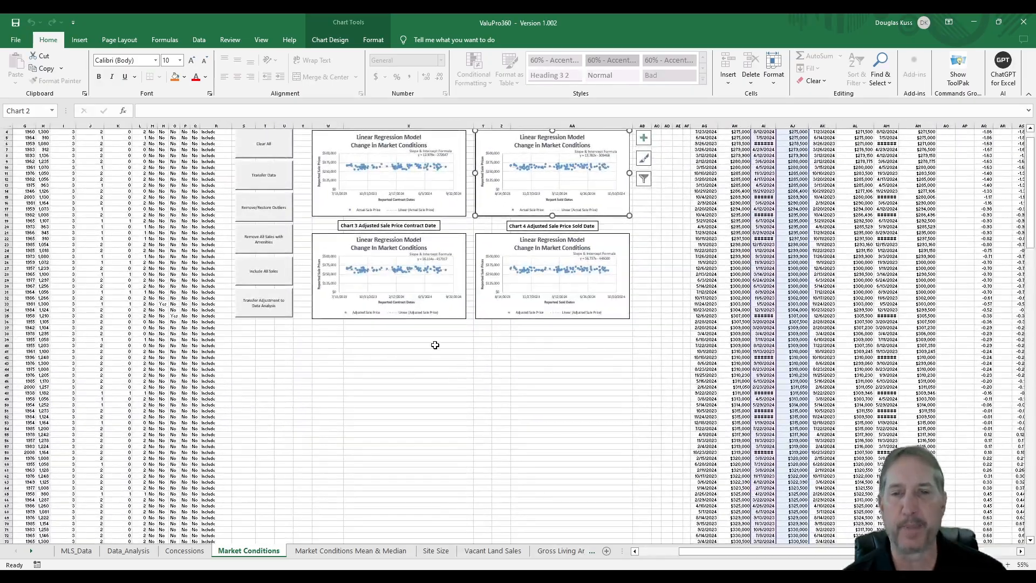
scroll(434, 353, up, 1)
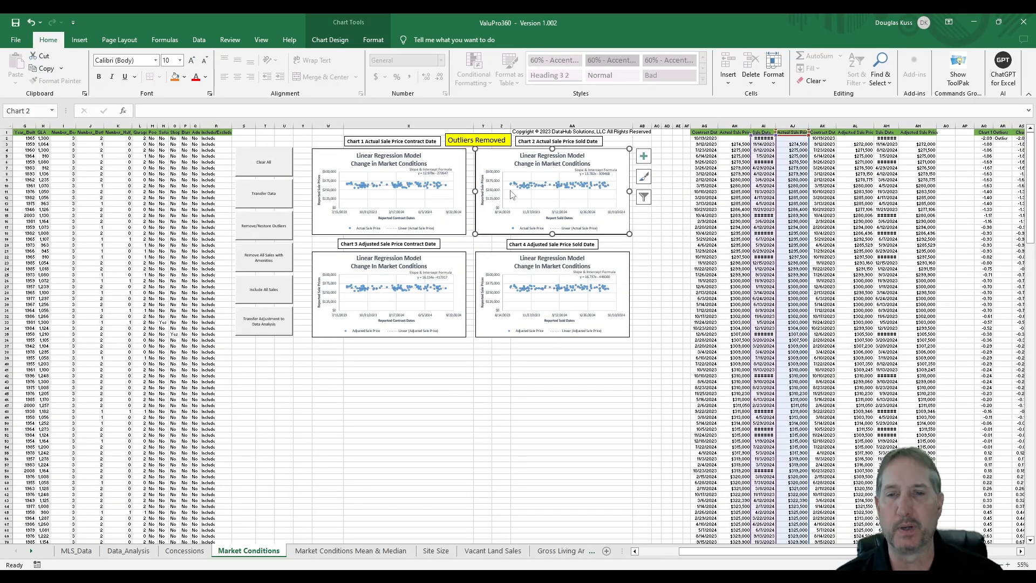
click(389, 179)
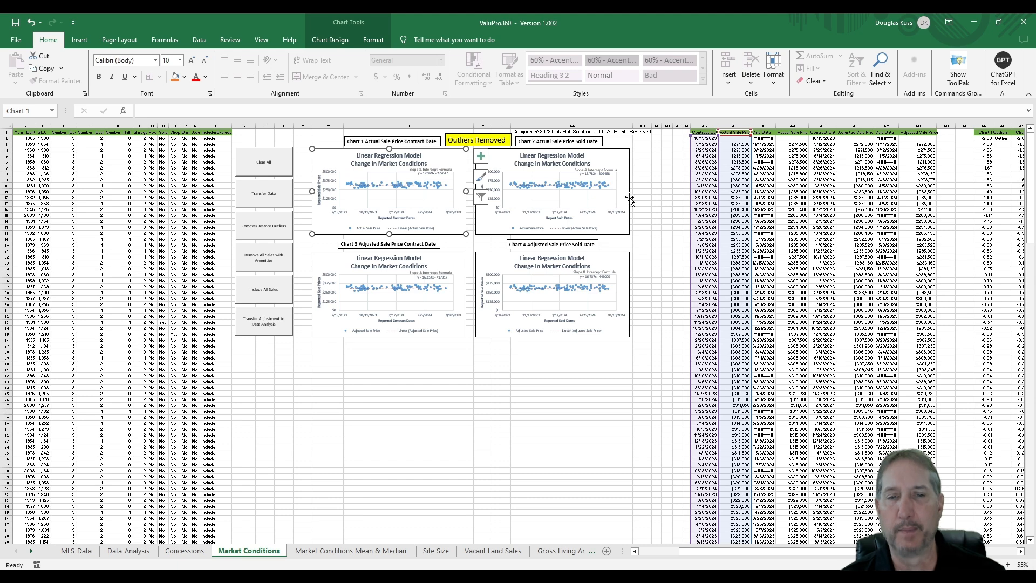
scroll(680, 182, down, 15)
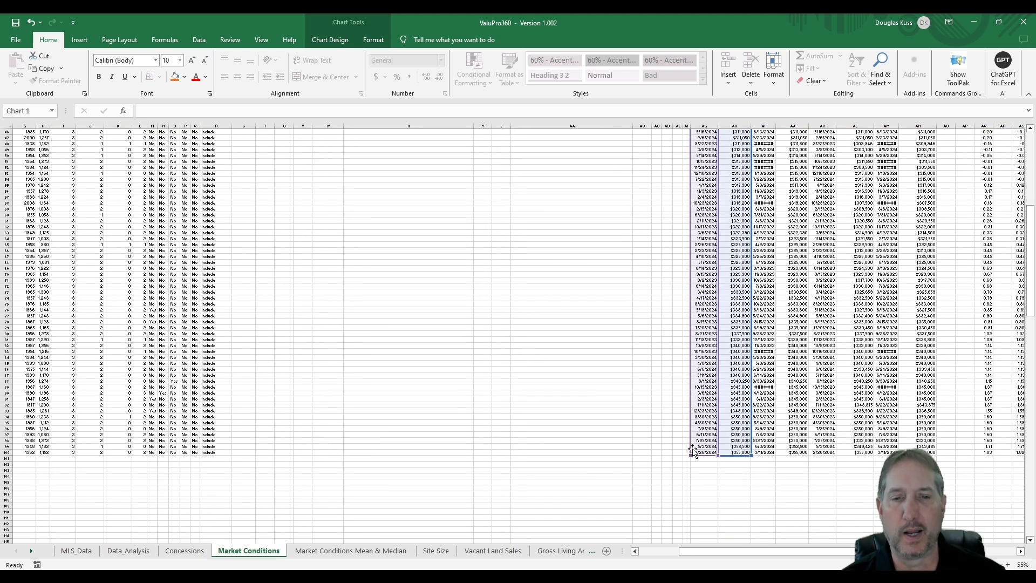
scroll(647, 471, up, 15)
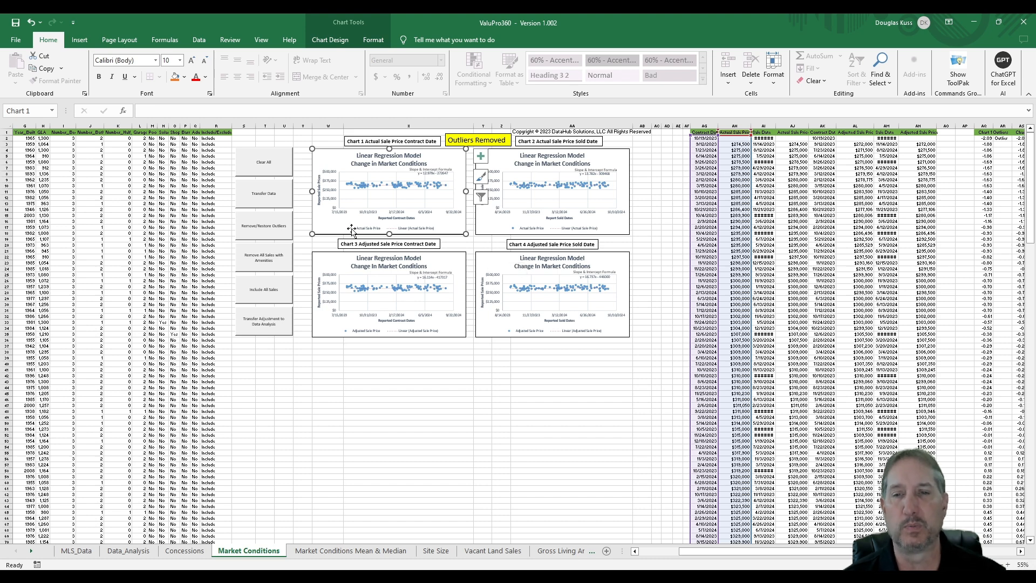
scroll(354, 229, up, 1)
scroll(347, 377, up, 1)
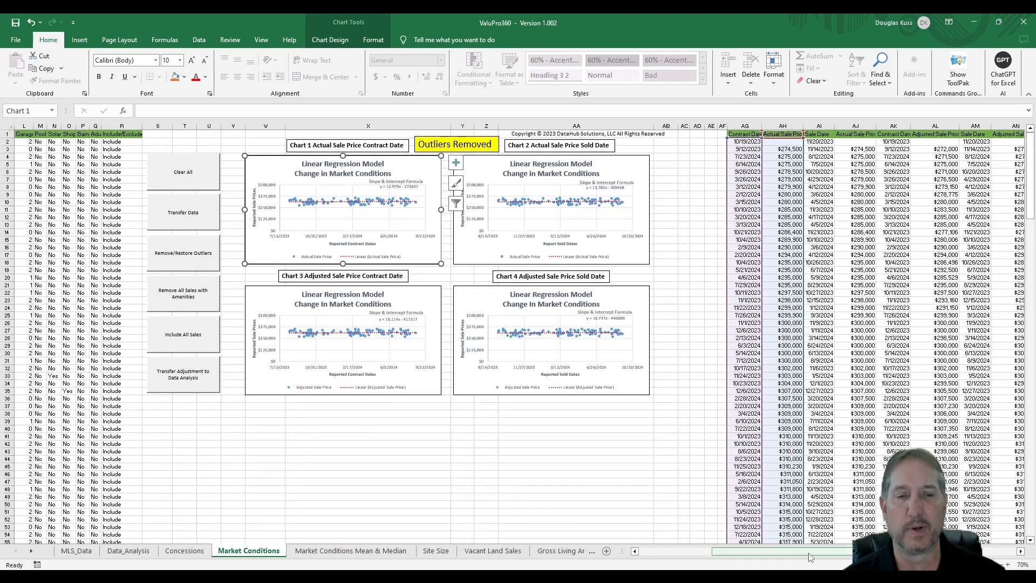
Restore the outliers and exclude all sales with amenities, checking the Include/Exclude column and the chart formulas.
drag(810, 558, 728, 554)
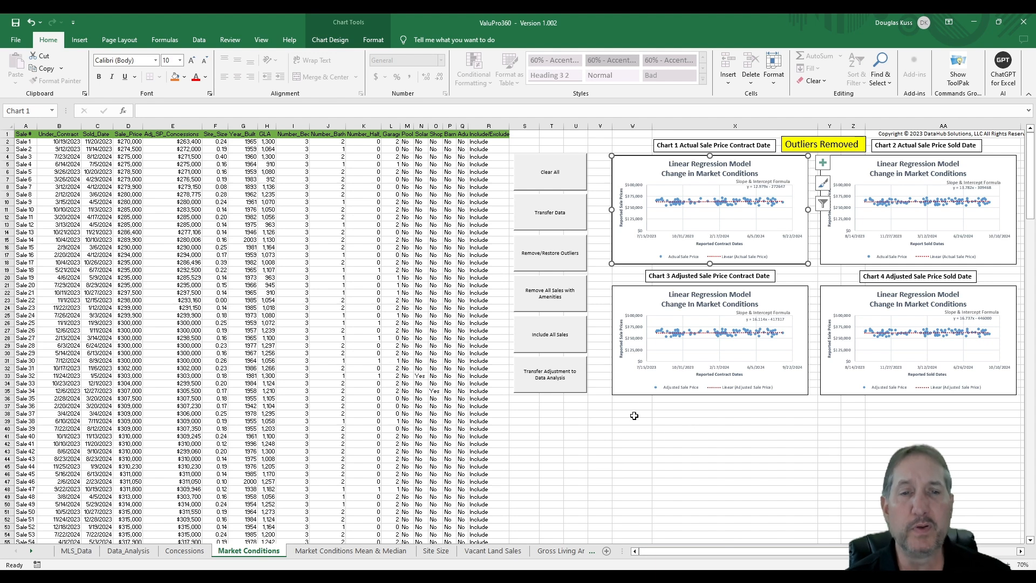
click(546, 257)
click(537, 293)
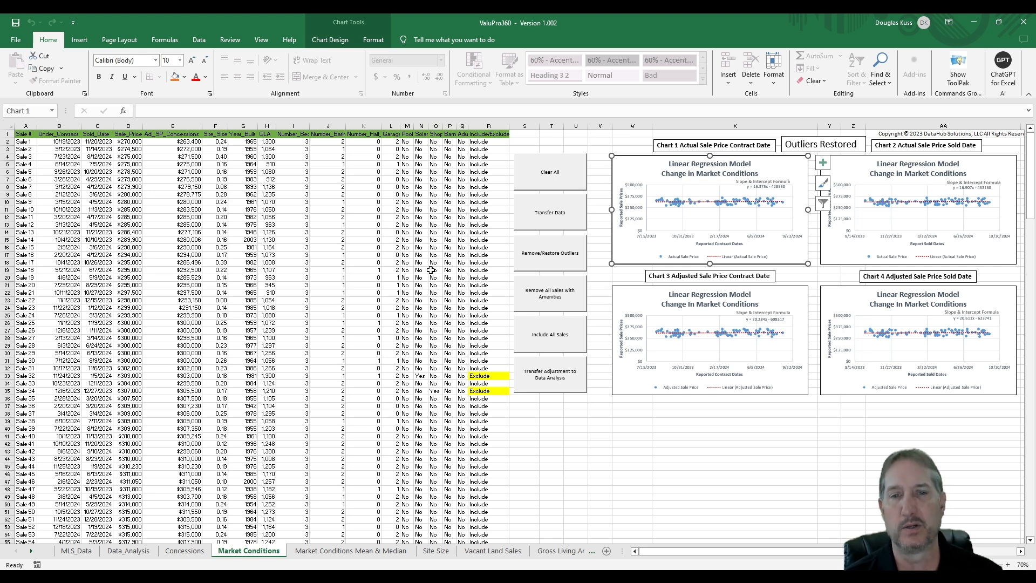
drag(729, 552, 743, 551)
scroll(358, 347, down, 6)
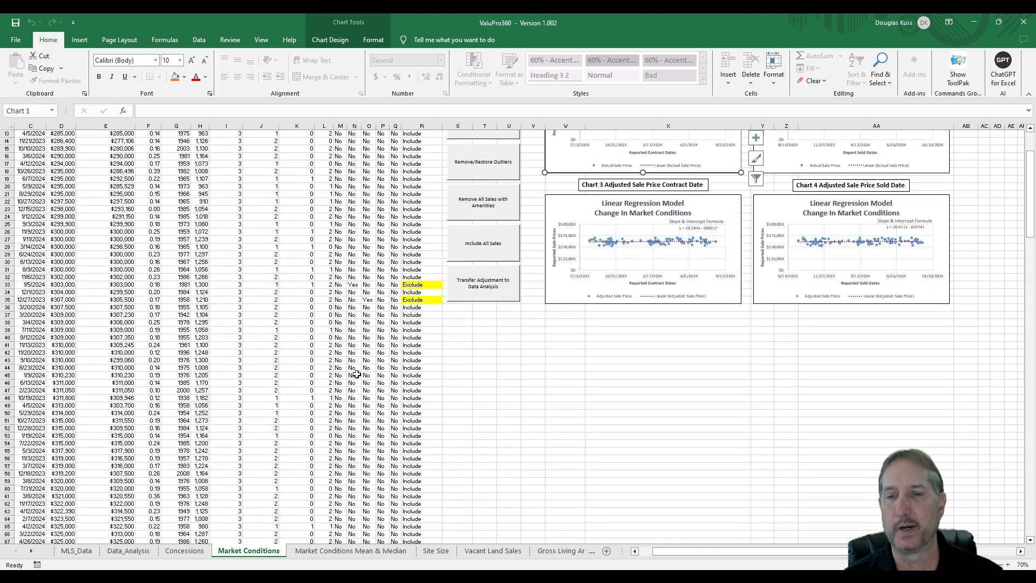
scroll(380, 395, down, 13)
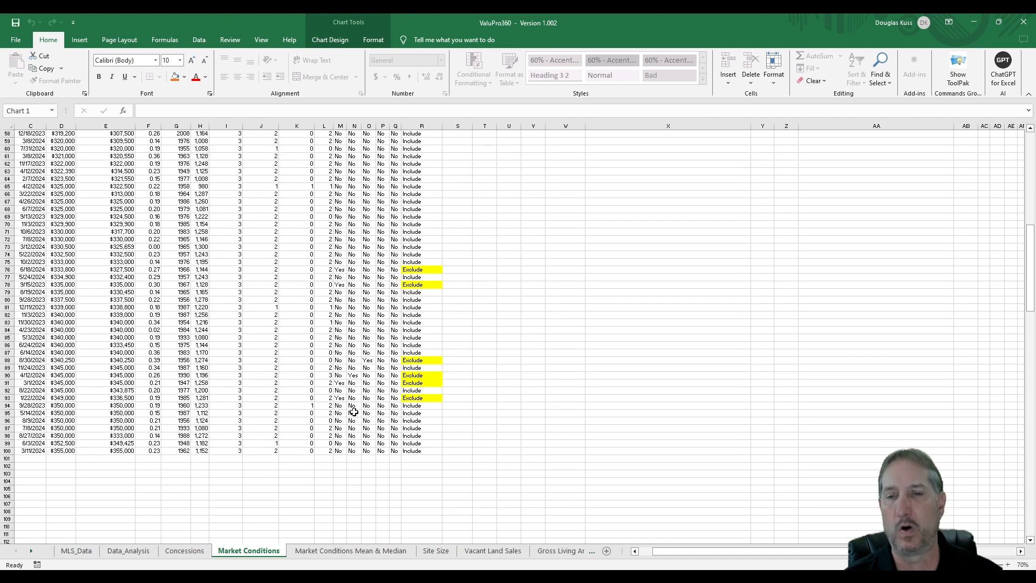
scroll(456, 400, up, 19)
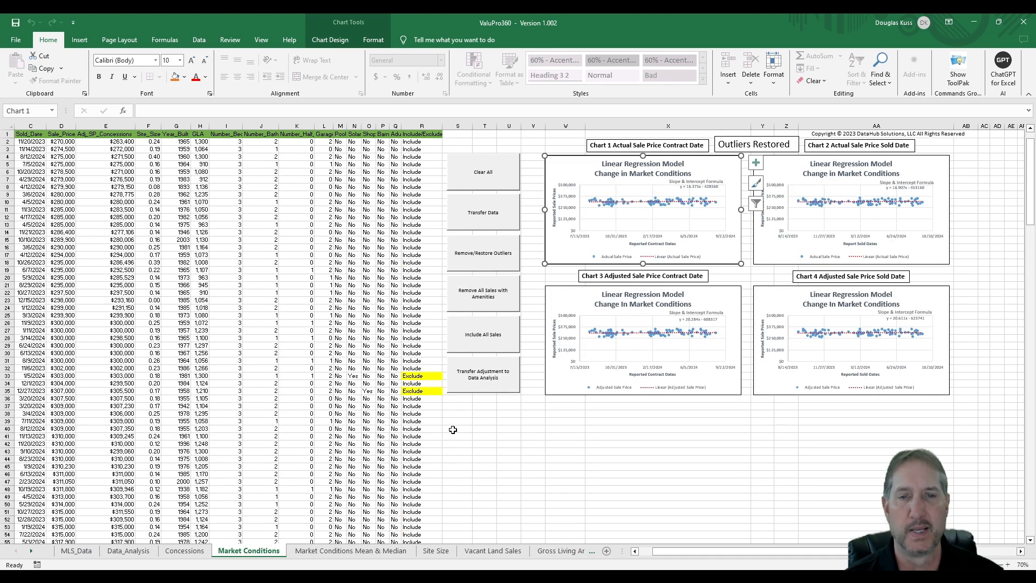
scroll(657, 215, up, 2)
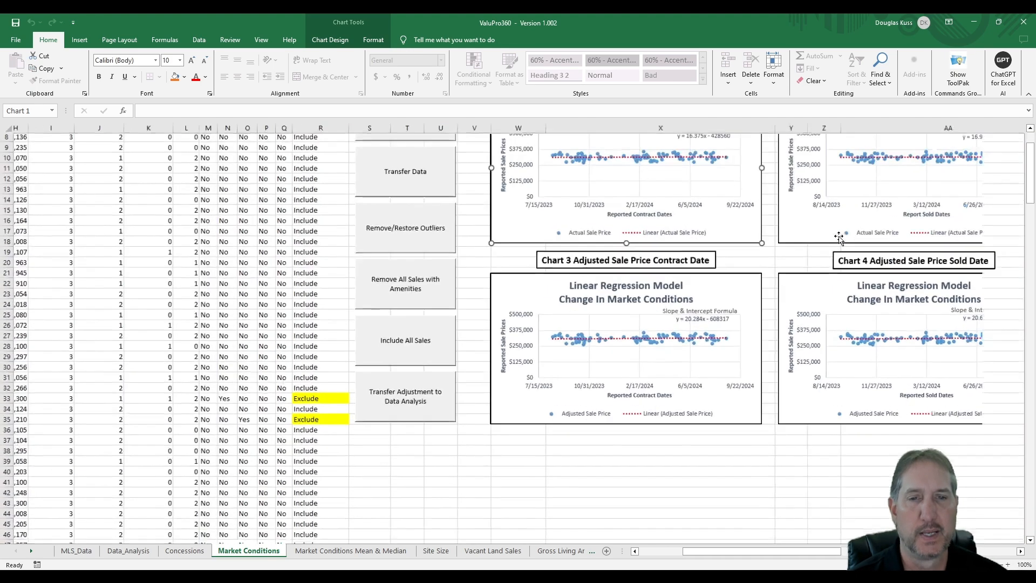
scroll(656, 215, up, 2)
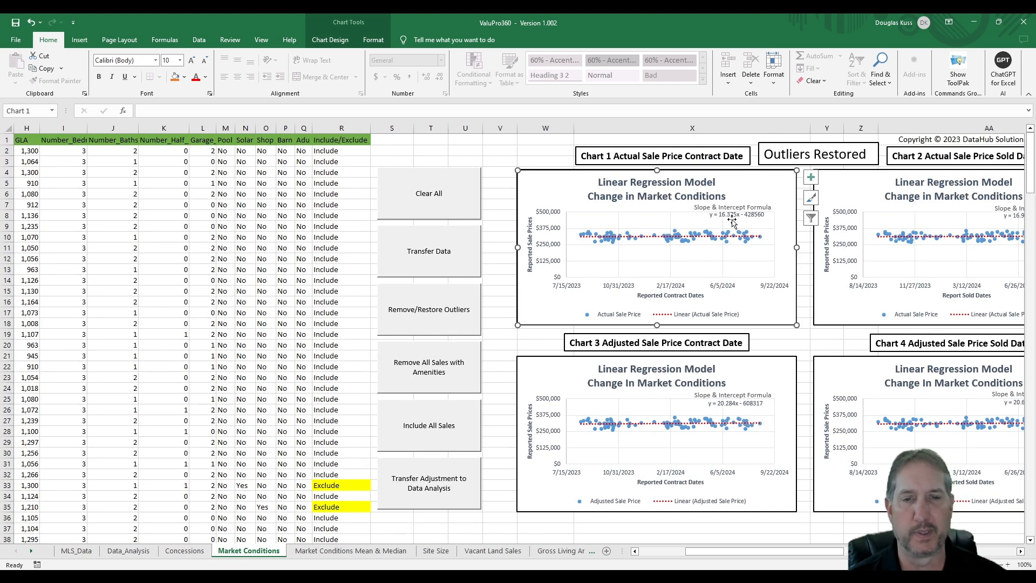
Include all sales again and check the Include/Exclude column further down the sales table.
click(438, 422)
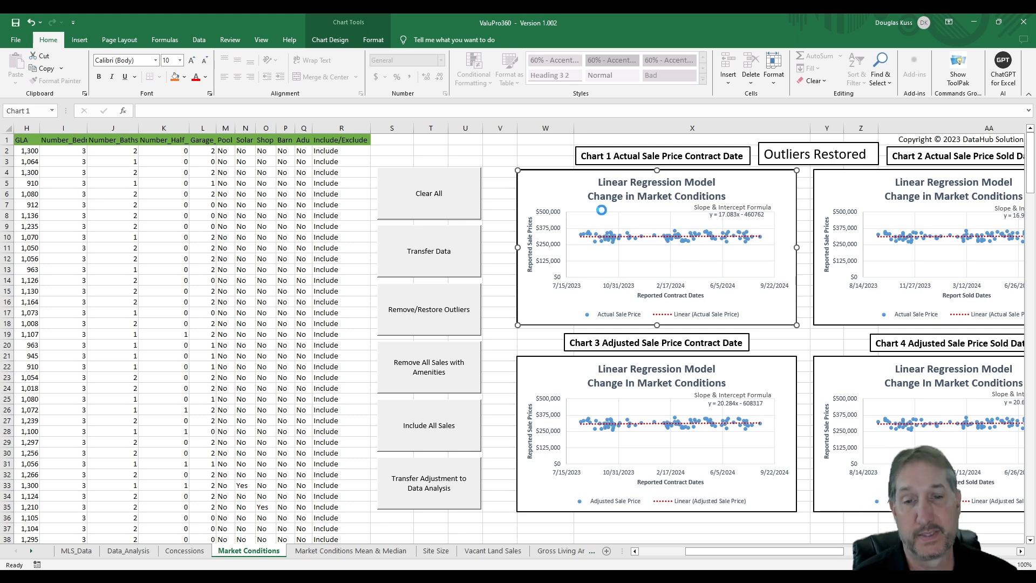
scroll(603, 211, down, 12)
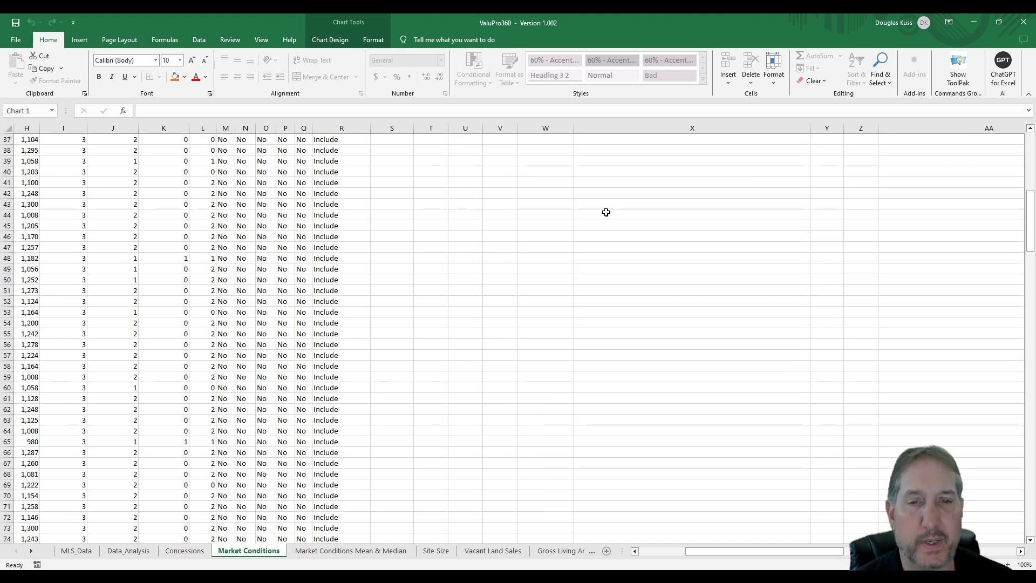
scroll(669, 262, up, 12)
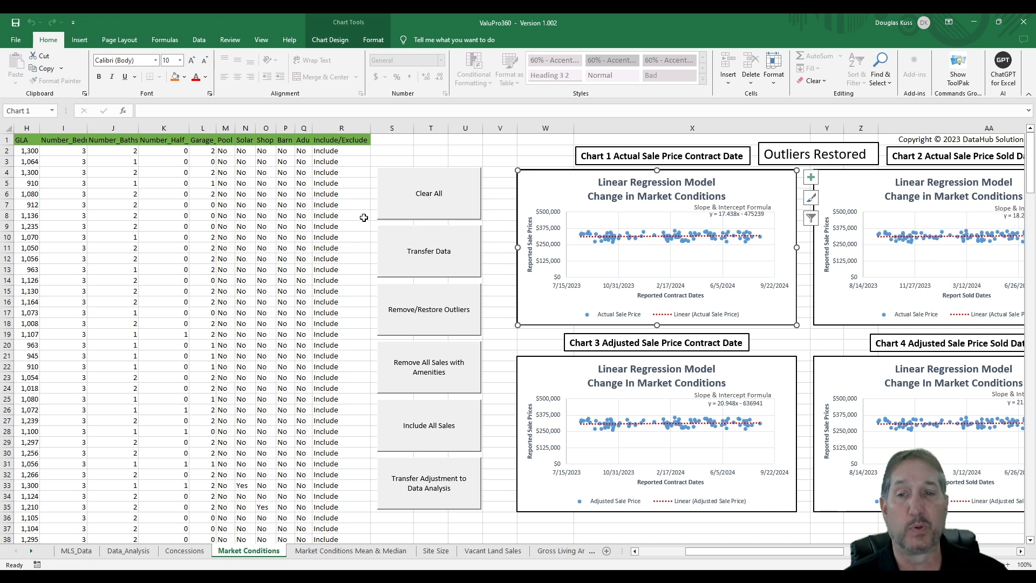
Set the sales in rows 7 and 13 to Exclude to test the effect on the charts, and return both to Include.
click(350, 205)
click(373, 206)
click(345, 224)
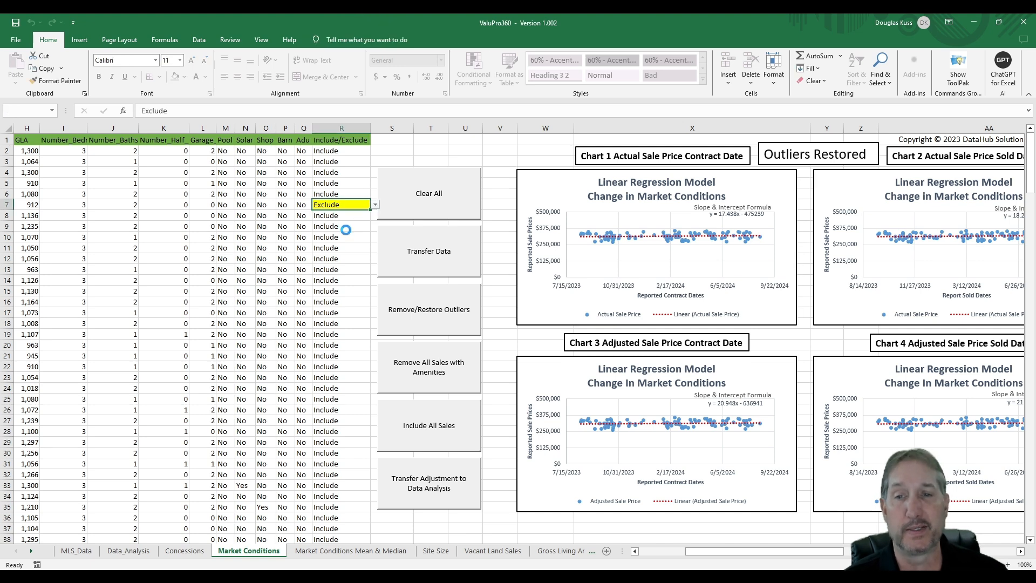
click(333, 269)
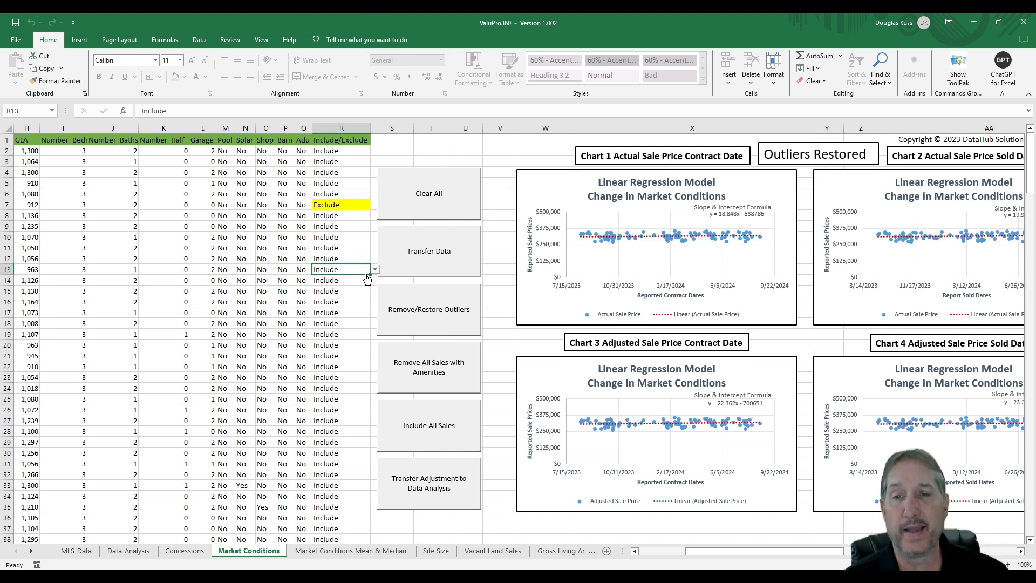
click(374, 269)
click(358, 285)
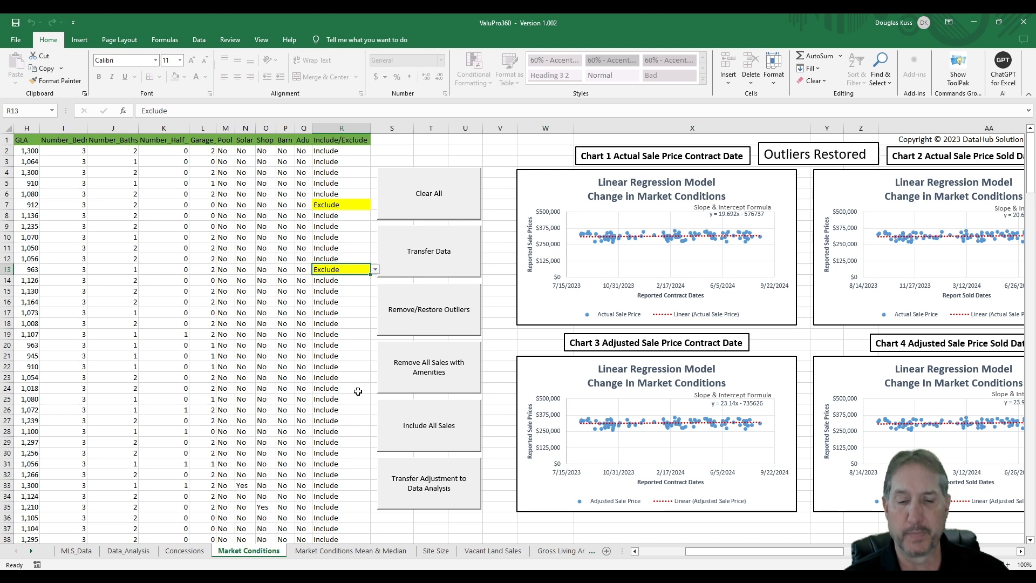
click(375, 270)
click(325, 279)
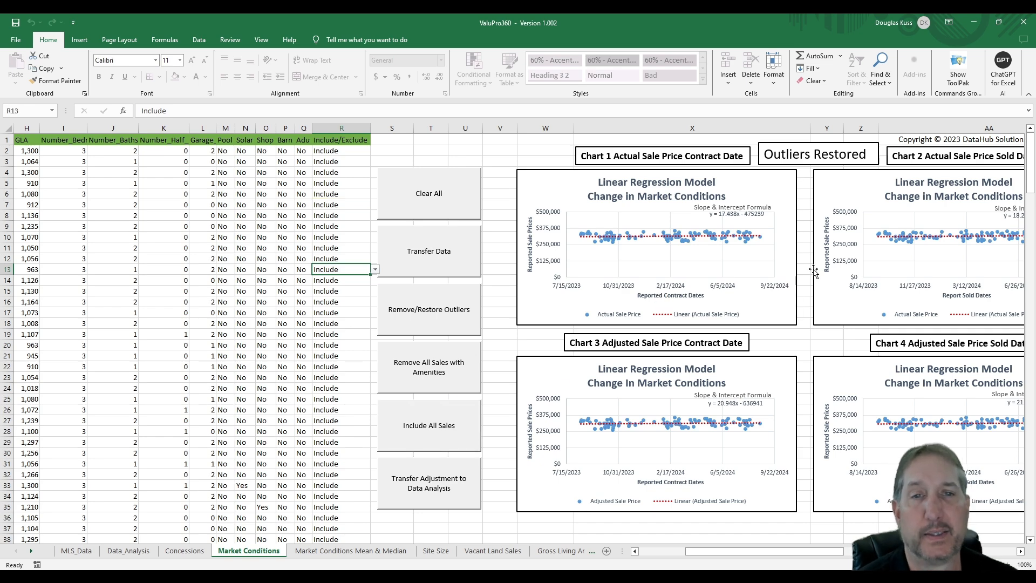
Transfer the market conditions adjustment from Chart 3, Adjusted Sale Price Contract Date, to Data_Analysis.
ctrl+scroll(809, 269, down, 3)
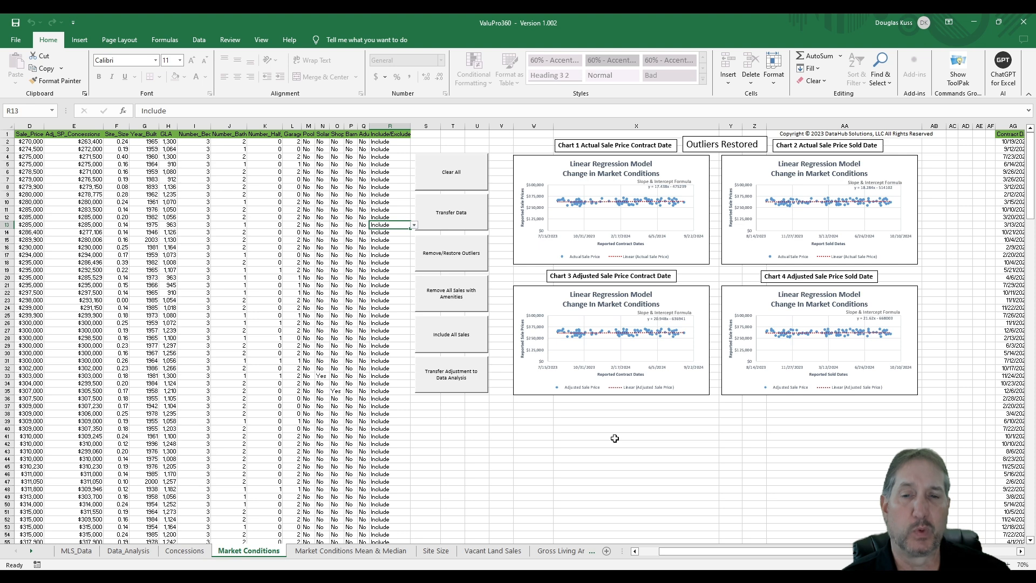
ctrl+scroll(435, 397, up, 1)
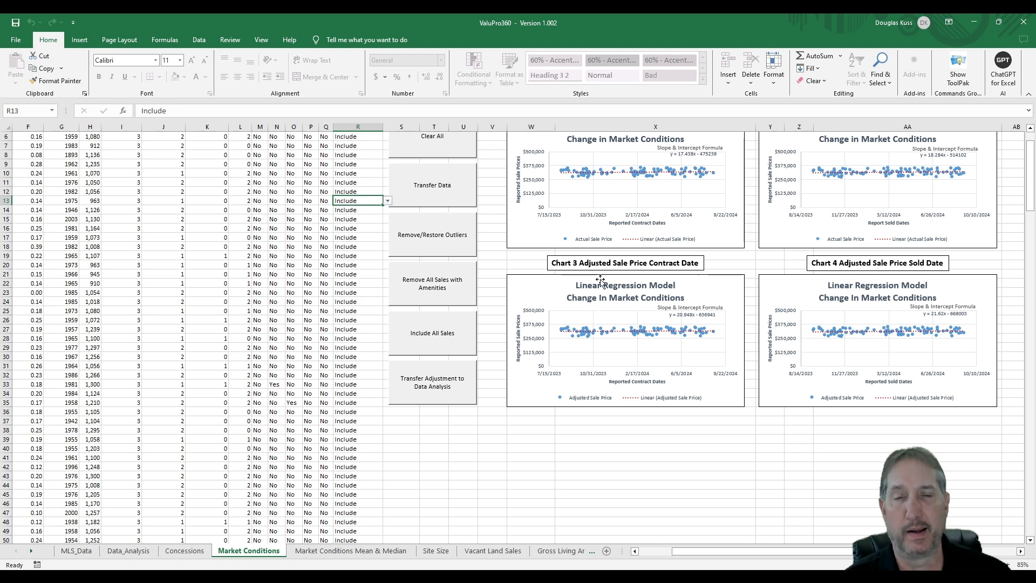
scroll(721, 285, up, 2)
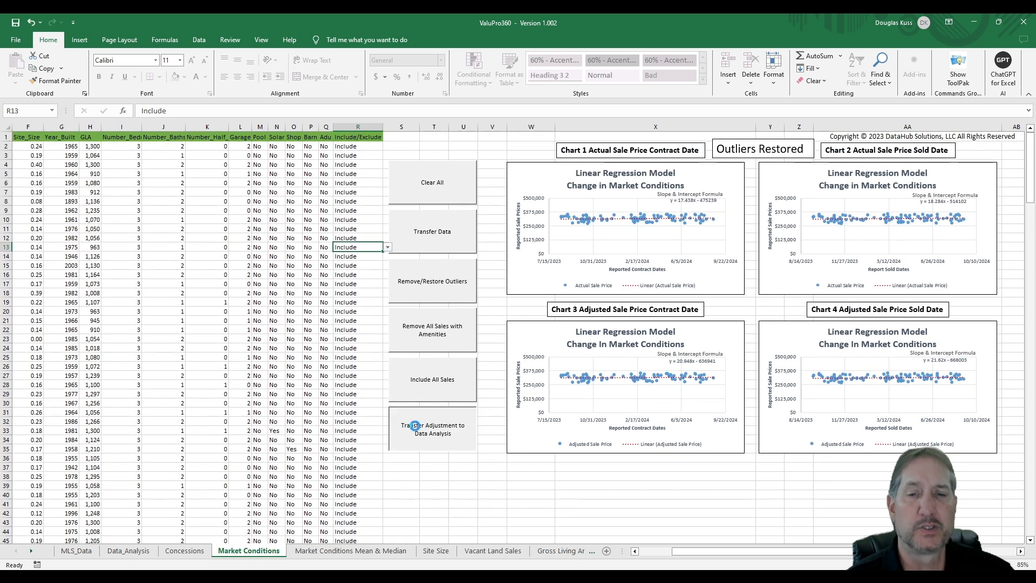
click(417, 431)
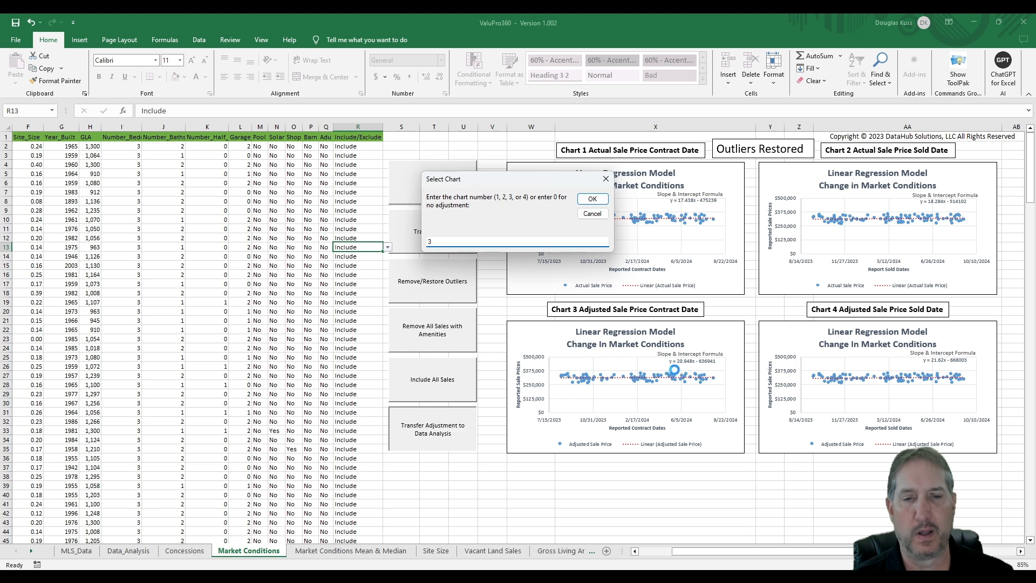
click(591, 200)
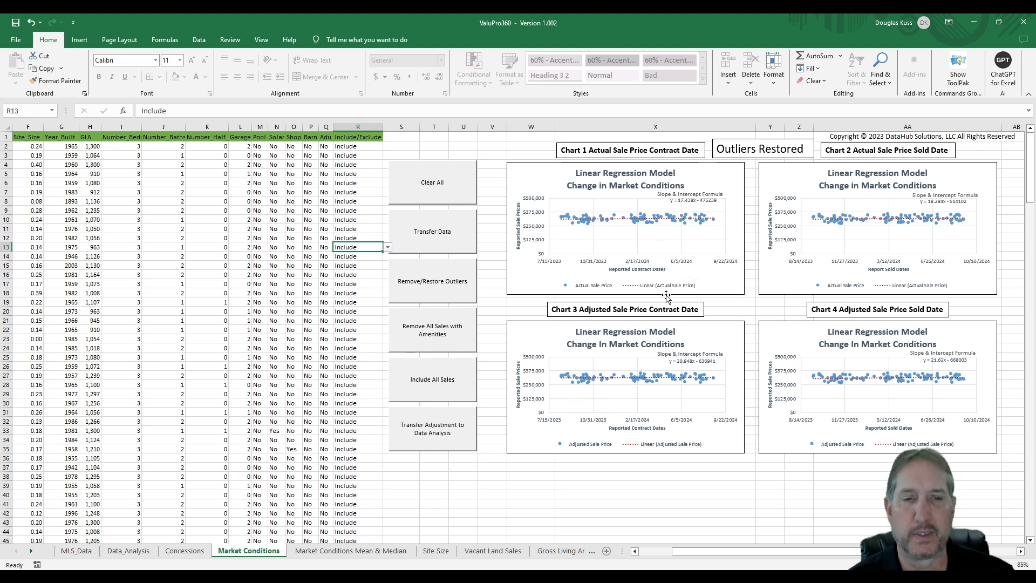
scroll(655, 297, down, 1)
scroll(655, 297, down, 1)
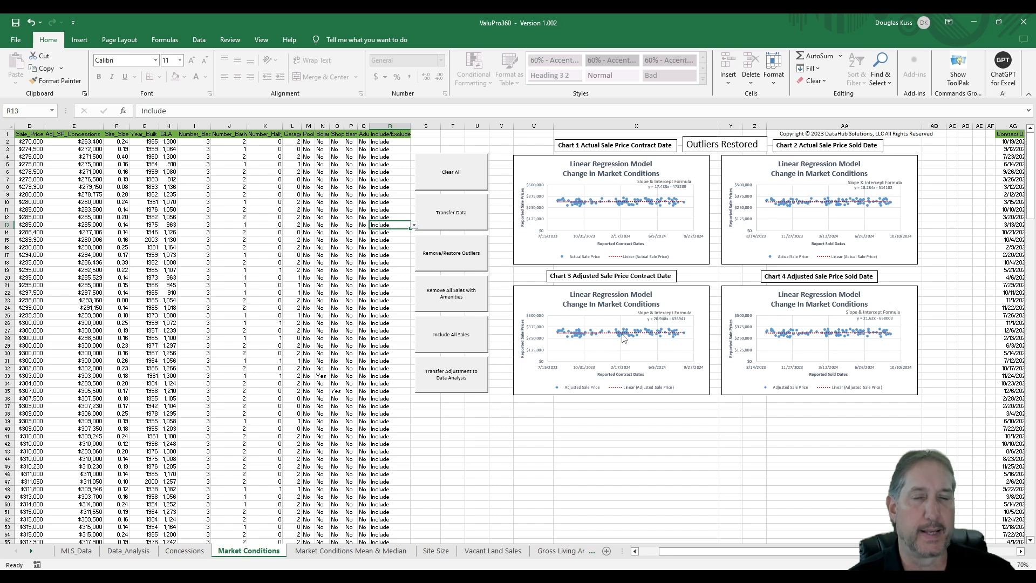
click(453, 374)
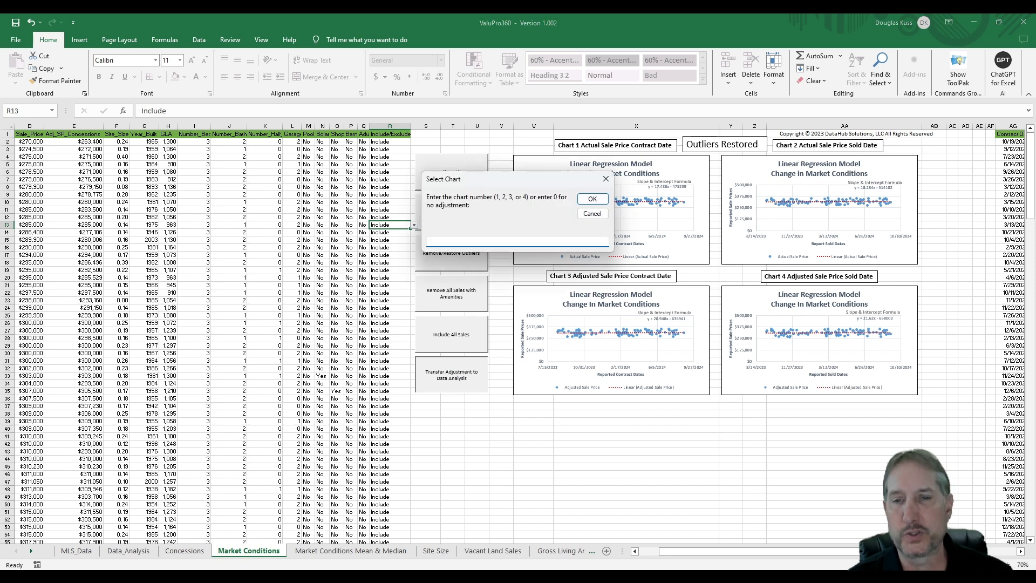
click(592, 200)
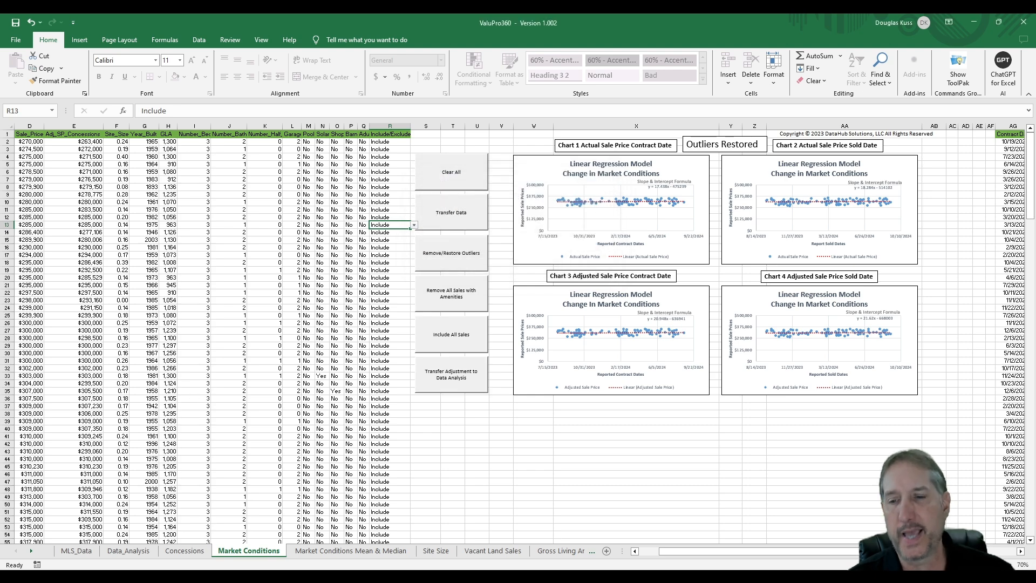
Check the Time_Adj, Adj_For_Time and Adj_SP_C&Time columns on Data_Analysis down through the sales.
click(129, 550)
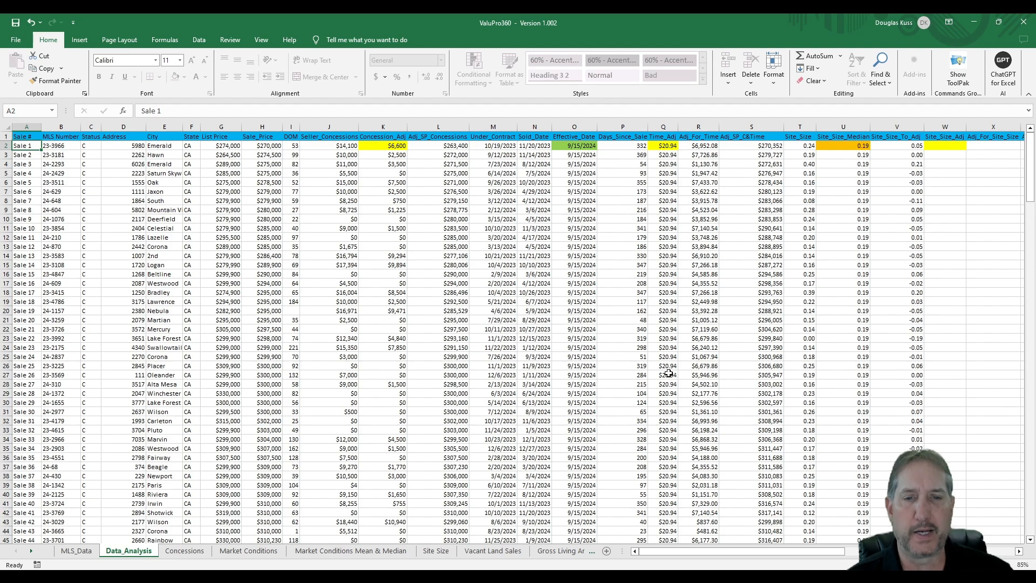
scroll(618, 243, down, 20)
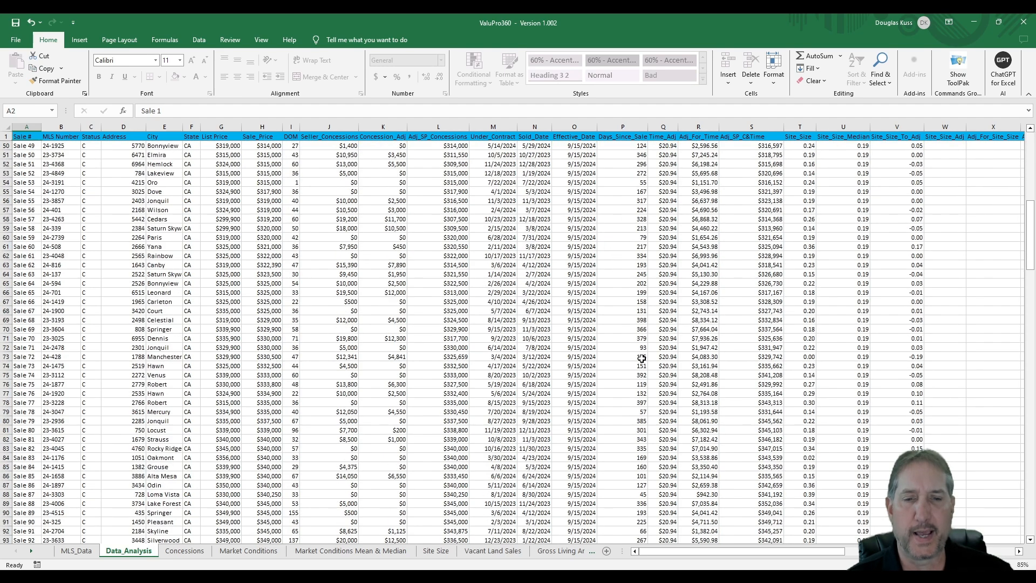
scroll(643, 365, up, 20)
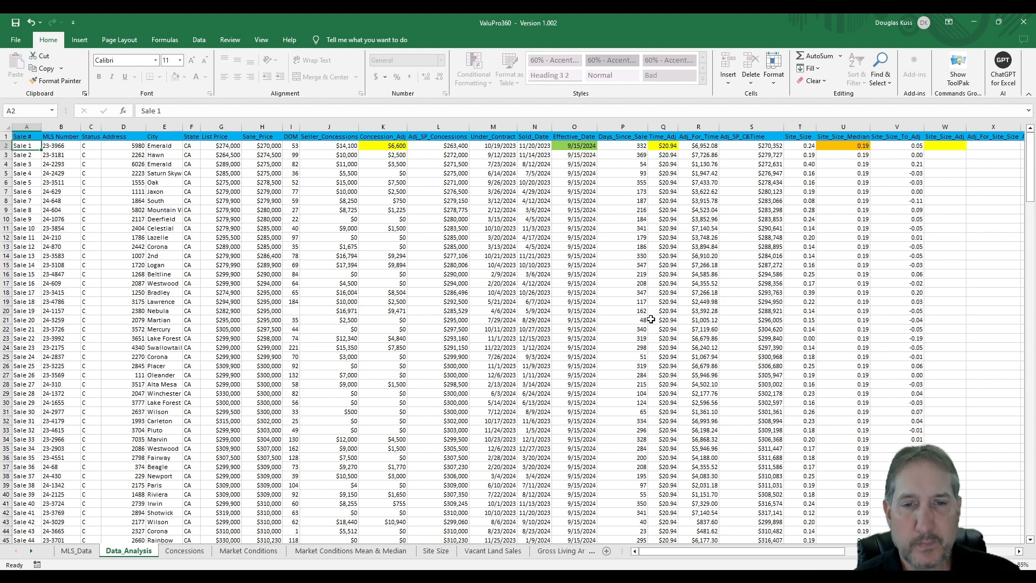
Run the calculations on the Market Conditions Mean & Median sheet and dismiss the clipboard notification.
click(256, 551)
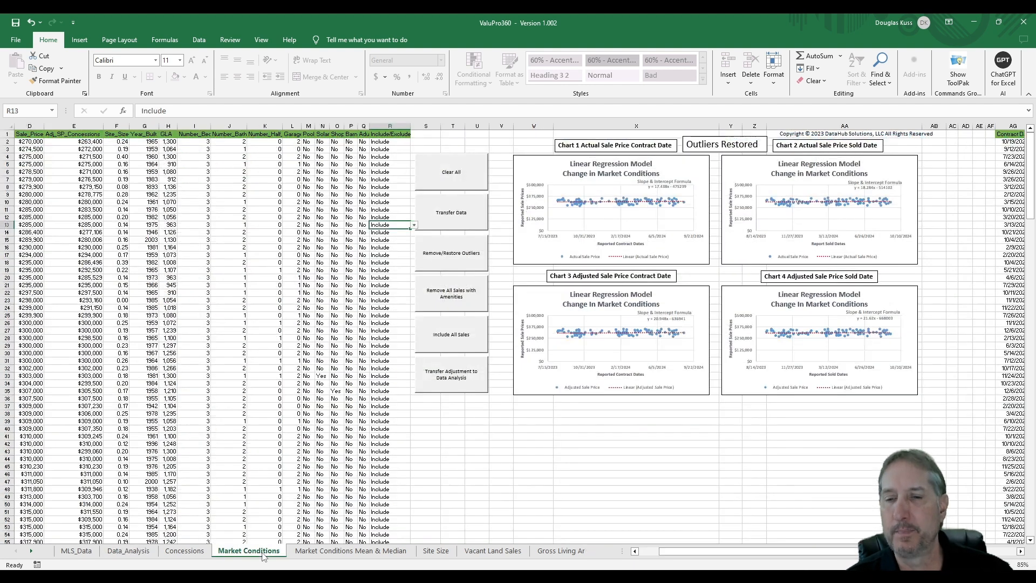
click(360, 554)
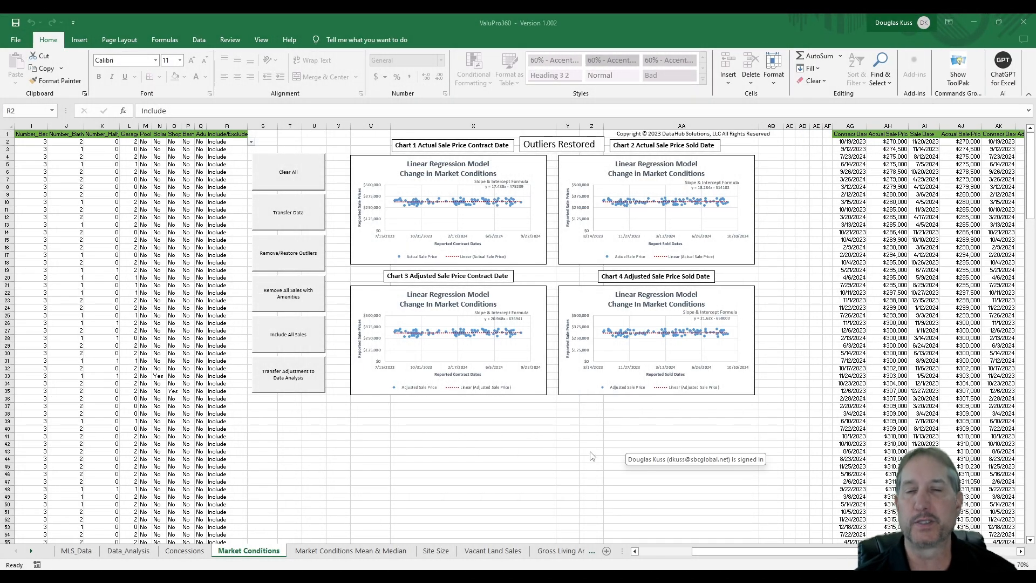
click(128, 550)
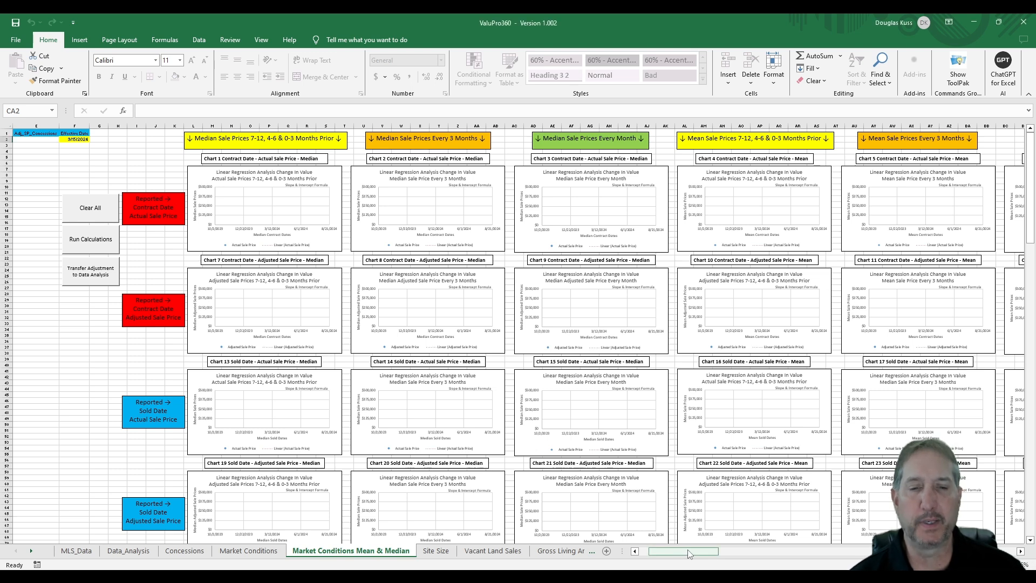
mouse_move(678, 550)
mouse_down()
mouse_move(688, 551)
mouse_move(678, 555)
mouse_up()
click(79, 244)
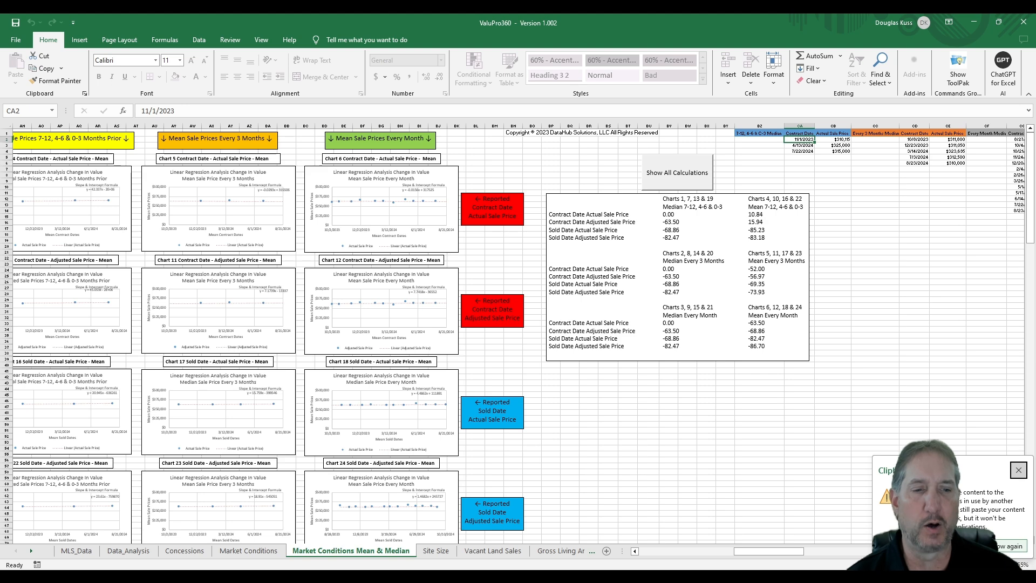
click(1018, 470)
Examine the mean and median regression charts and show all calculations in the summary box beside them.
drag(786, 551, 711, 552)
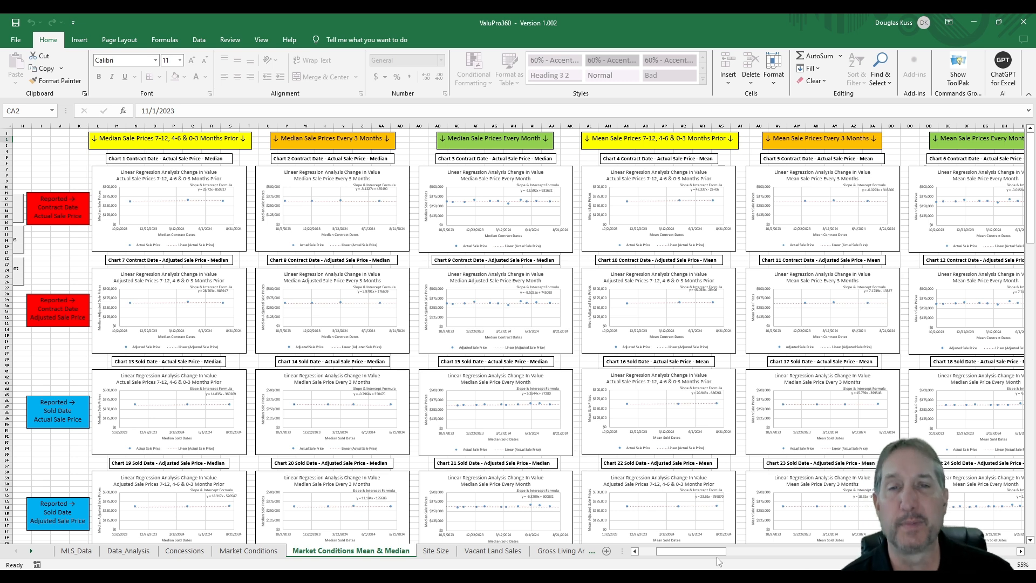
drag(700, 553, 708, 552)
scroll(487, 182, up, 3)
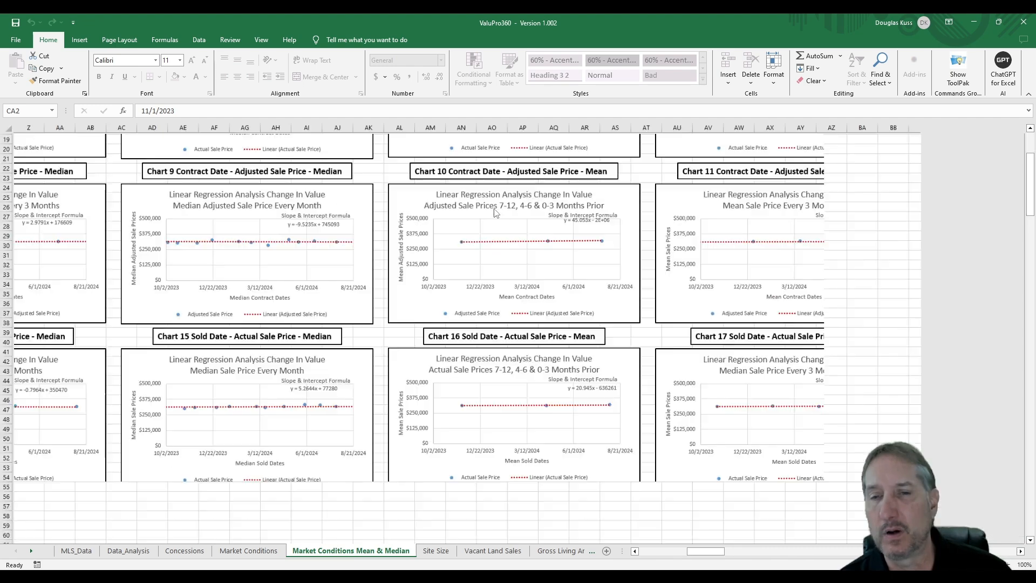
scroll(457, 323, down, 3)
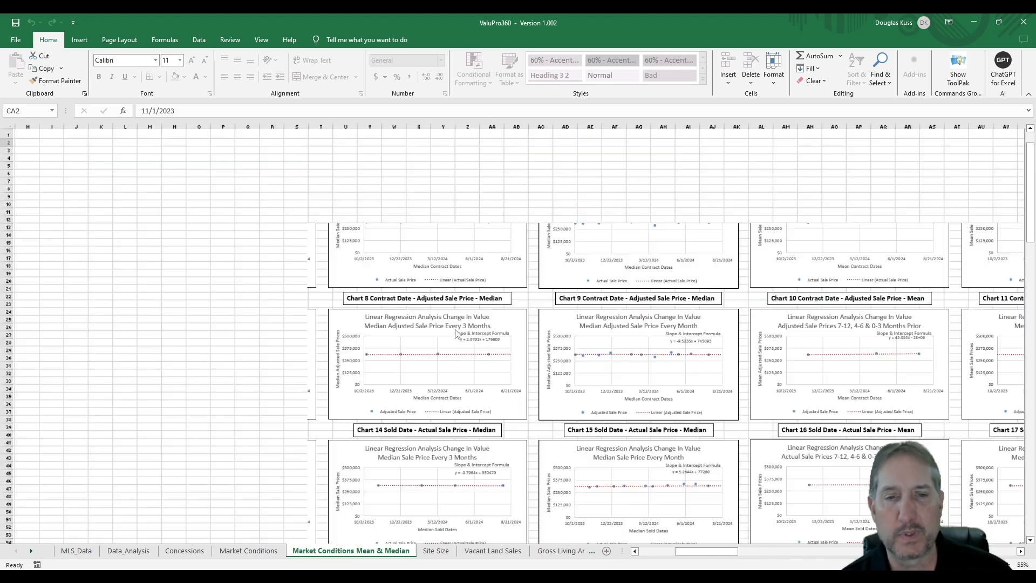
drag(708, 549, 780, 550)
click(655, 176)
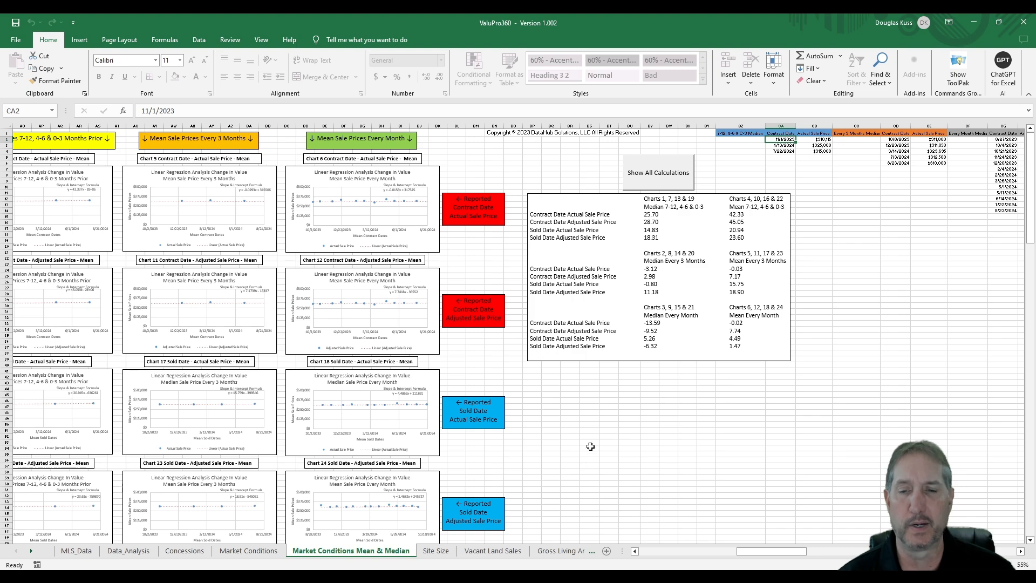
Compare the slope formulas of the four Market Conditions charts with the calculation summary on Market Conditions Mean & Median.
click(264, 556)
scroll(738, 372, up, 3)
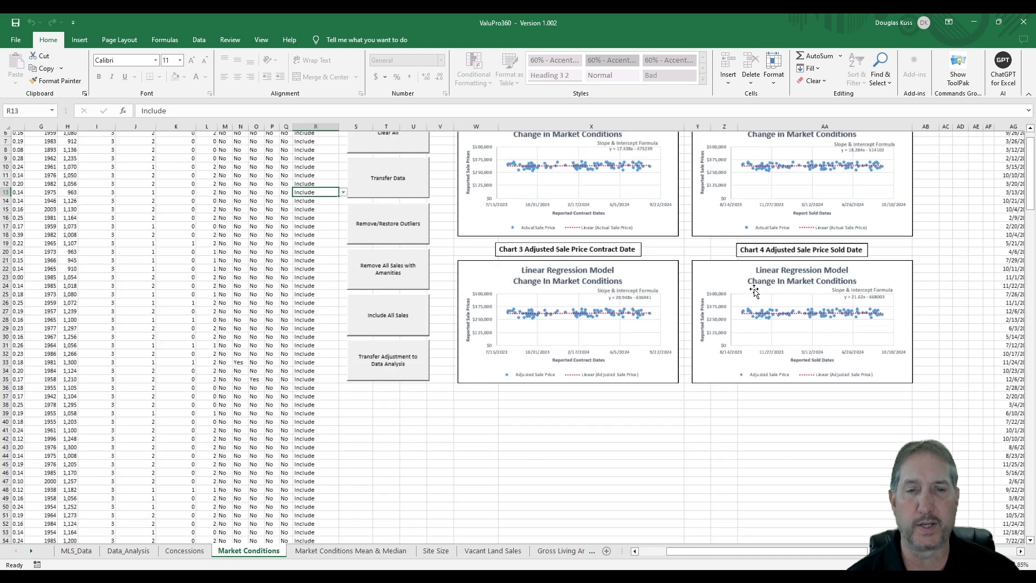
scroll(738, 372, up, 1)
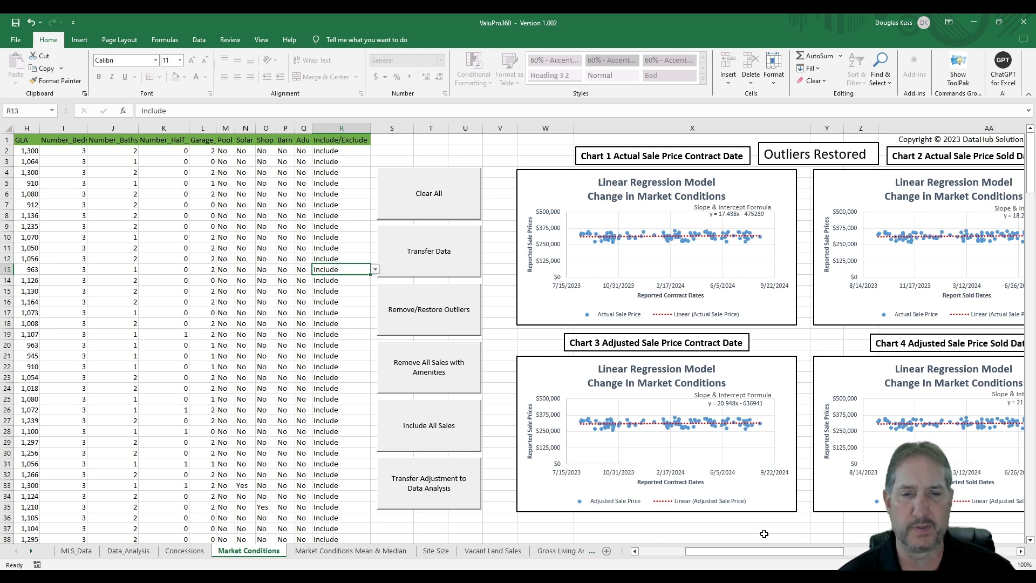
drag(783, 551, 800, 552)
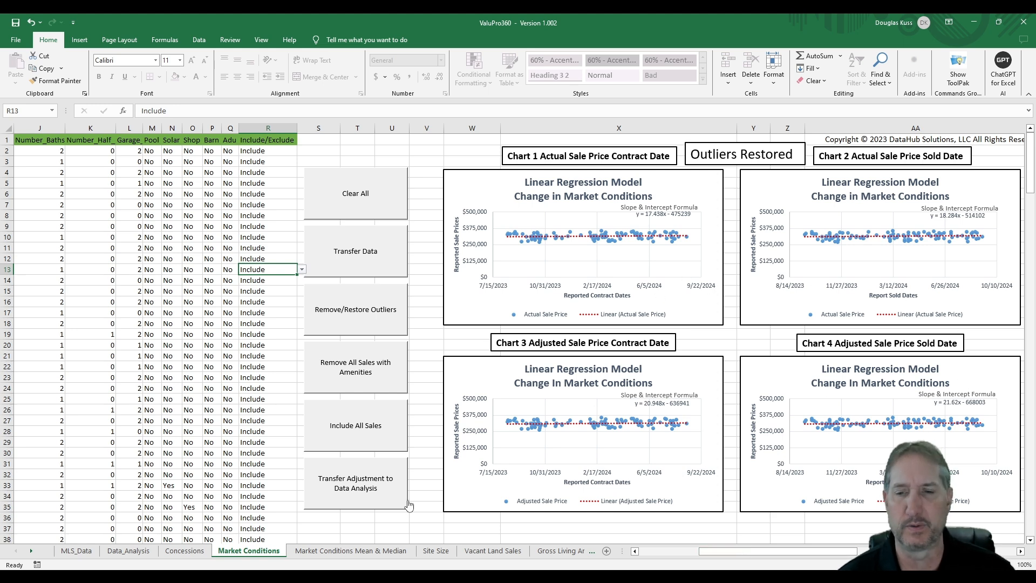
click(335, 550)
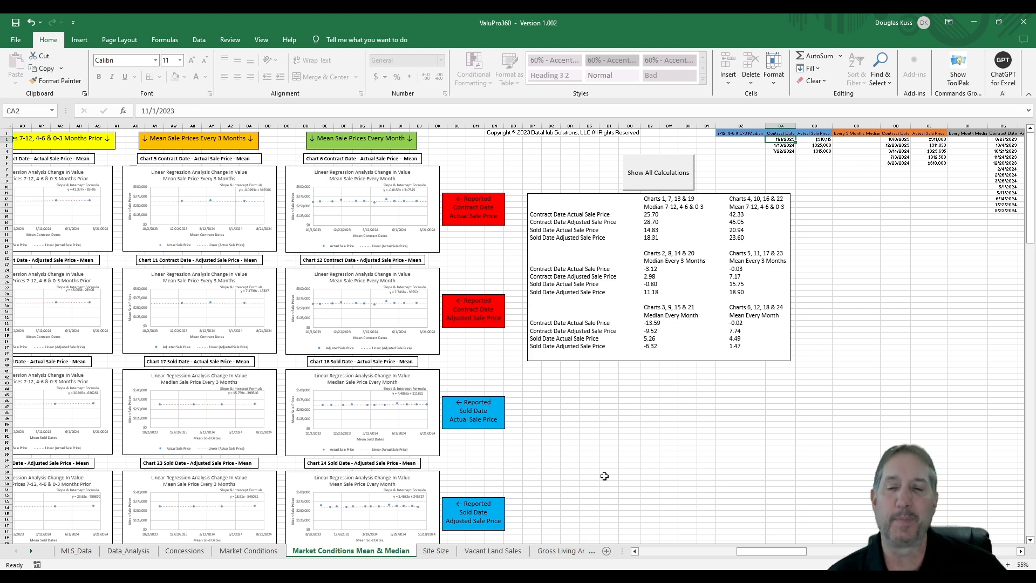
click(258, 552)
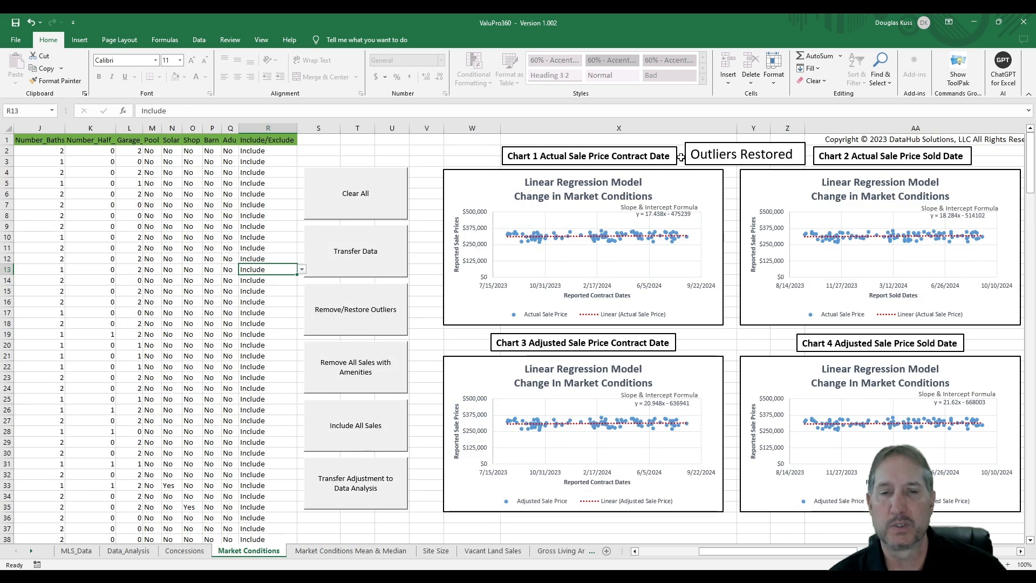
ctrl+scroll(612, 291, down, 1)
ctrl+scroll(611, 291, down, 2)
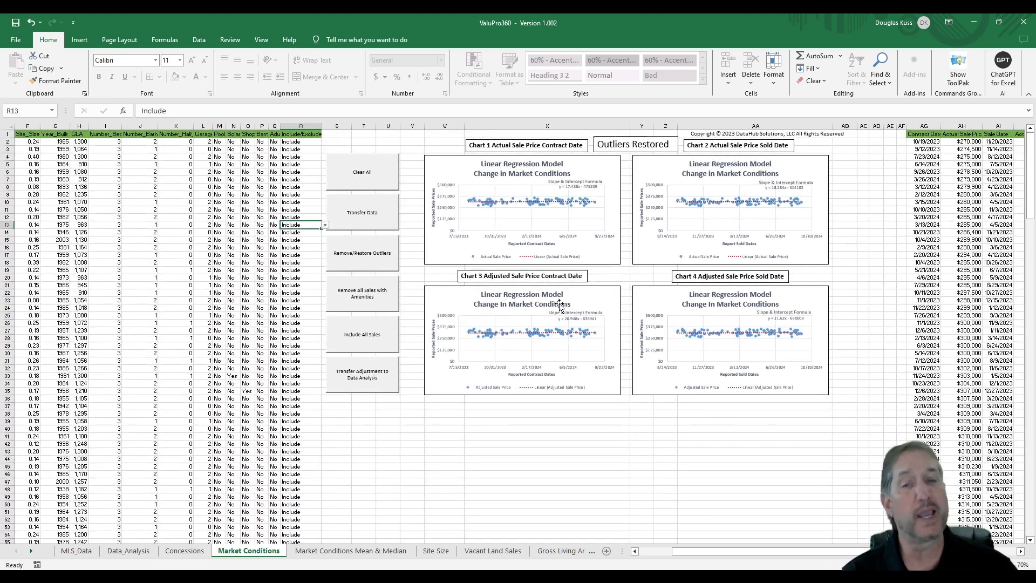
click(359, 551)
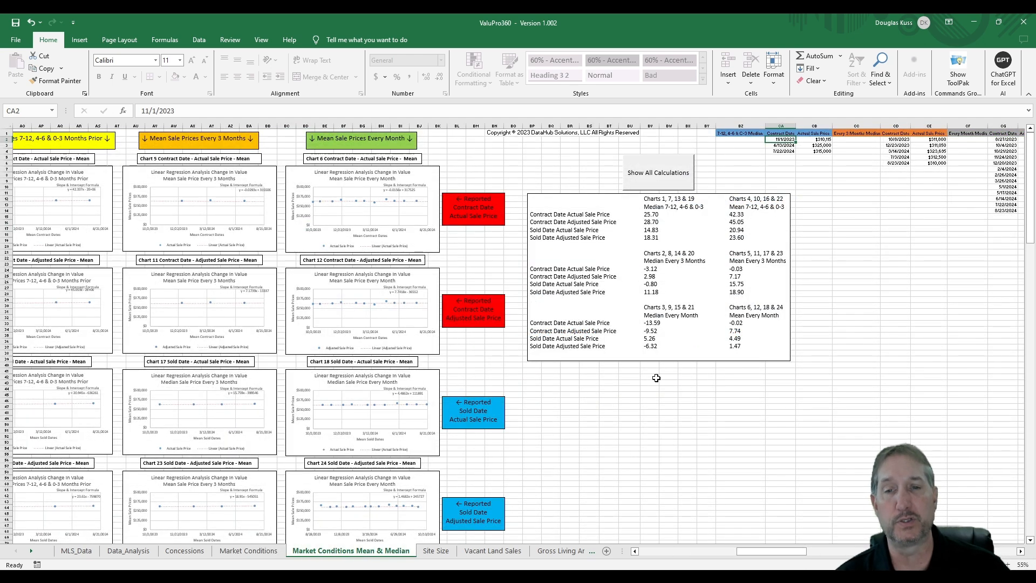
drag(768, 550, 685, 553)
click(201, 276)
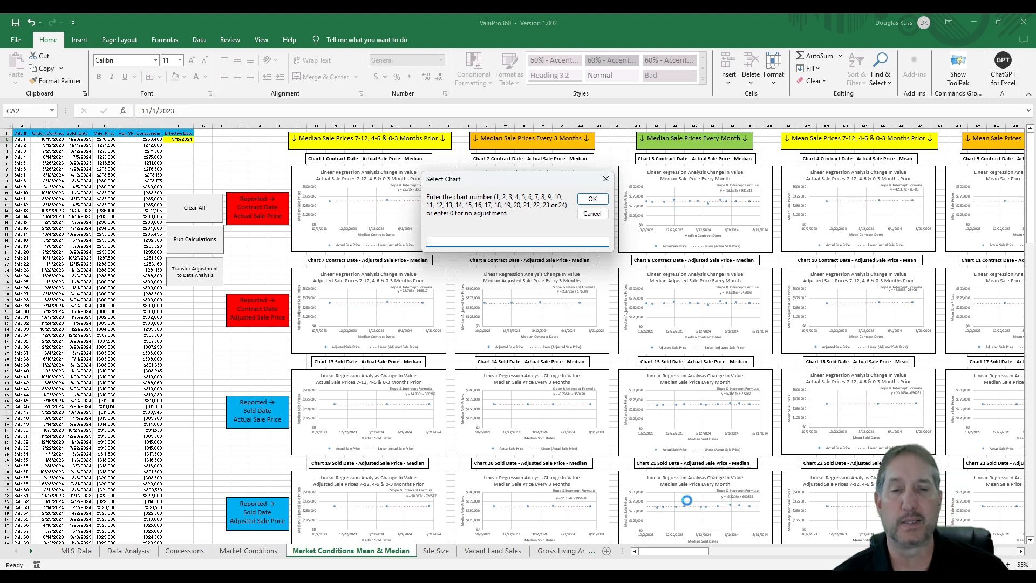
click(591, 214)
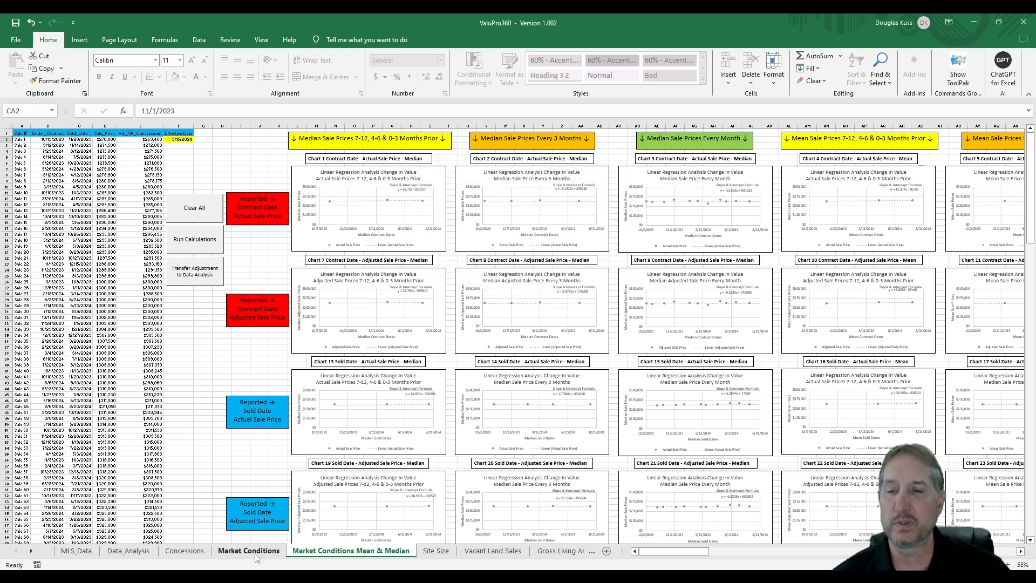
Clear all data from the Market Conditions Mean & Median sheet and from the Market Conditions sheet.
mouse_move(693, 550)
mouse_down()
mouse_move(718, 552)
mouse_move(691, 552)
mouse_up()
click(205, 216)
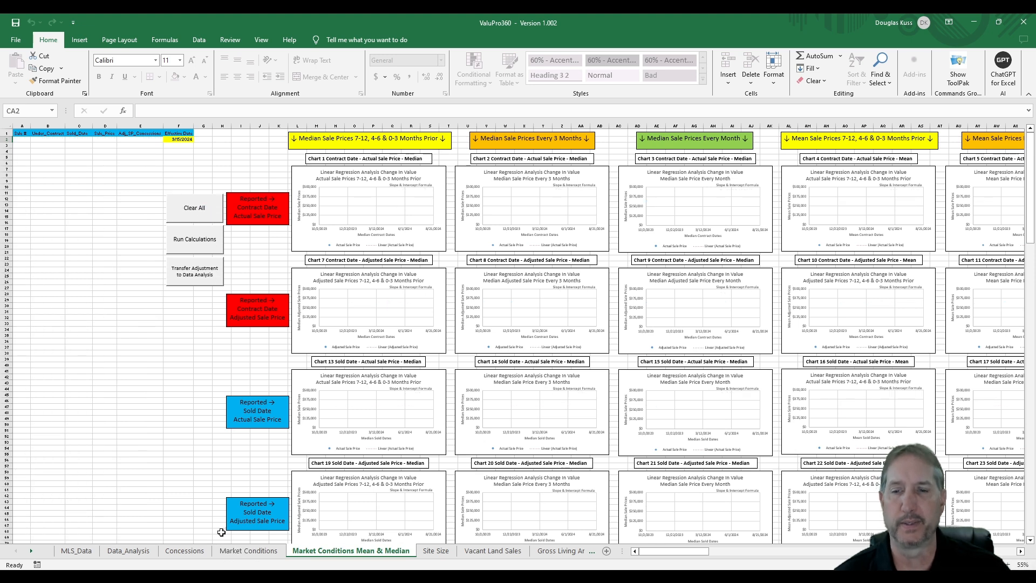
click(251, 551)
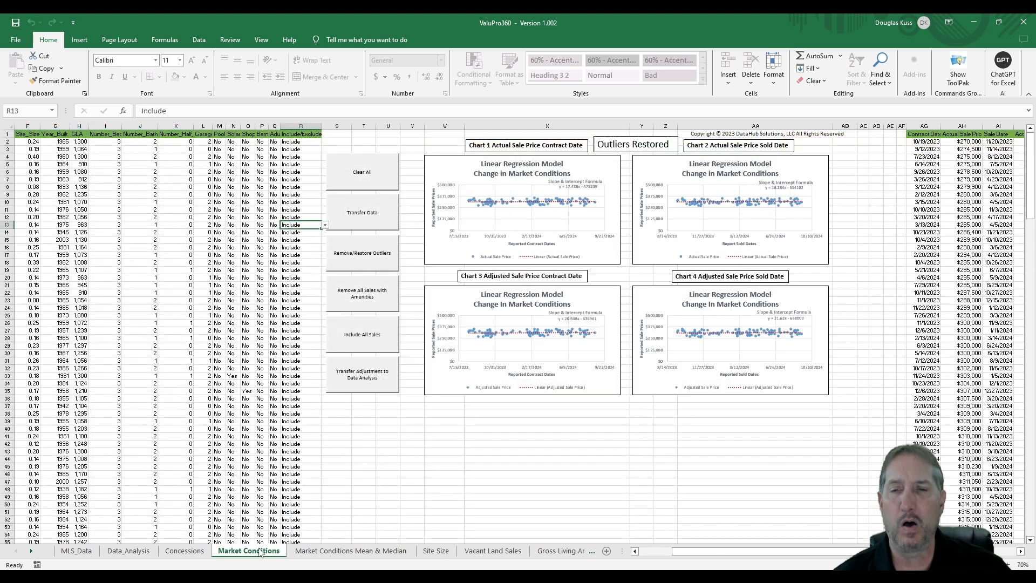
click(366, 181)
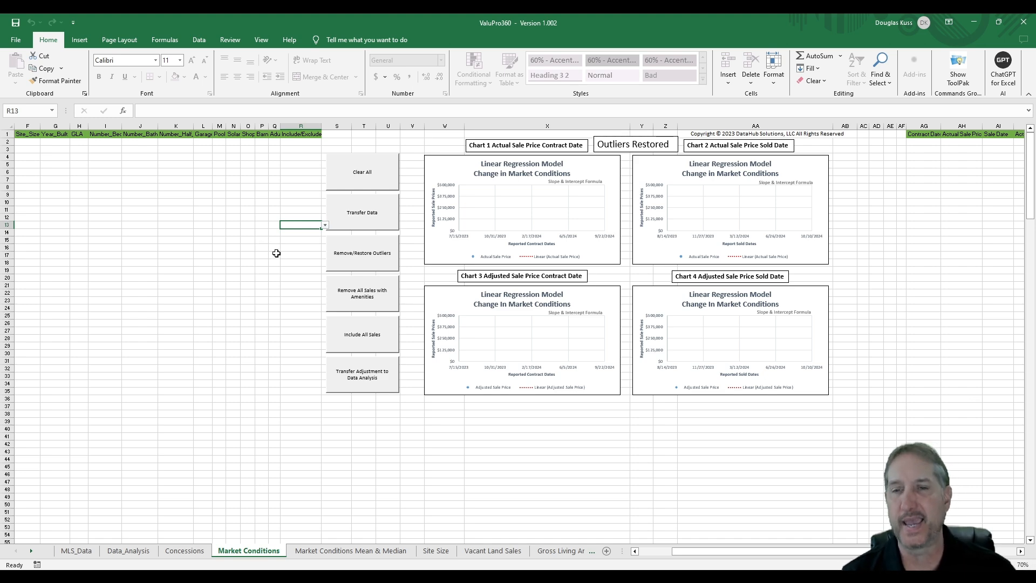
Recalculate the adjusted concessions on the Concessions sheet using option 2, the median value of all sales.
click(80, 551)
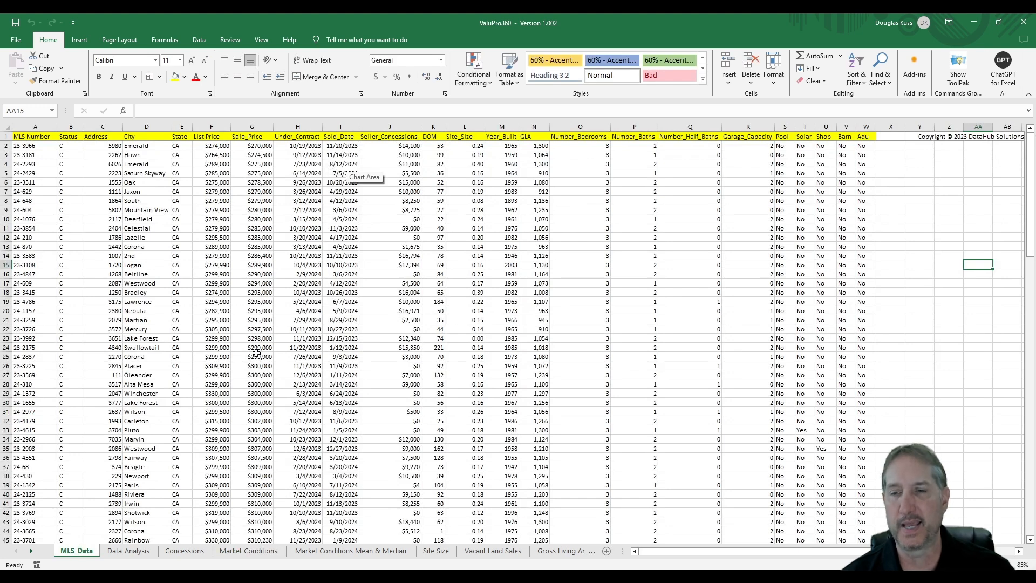
click(183, 551)
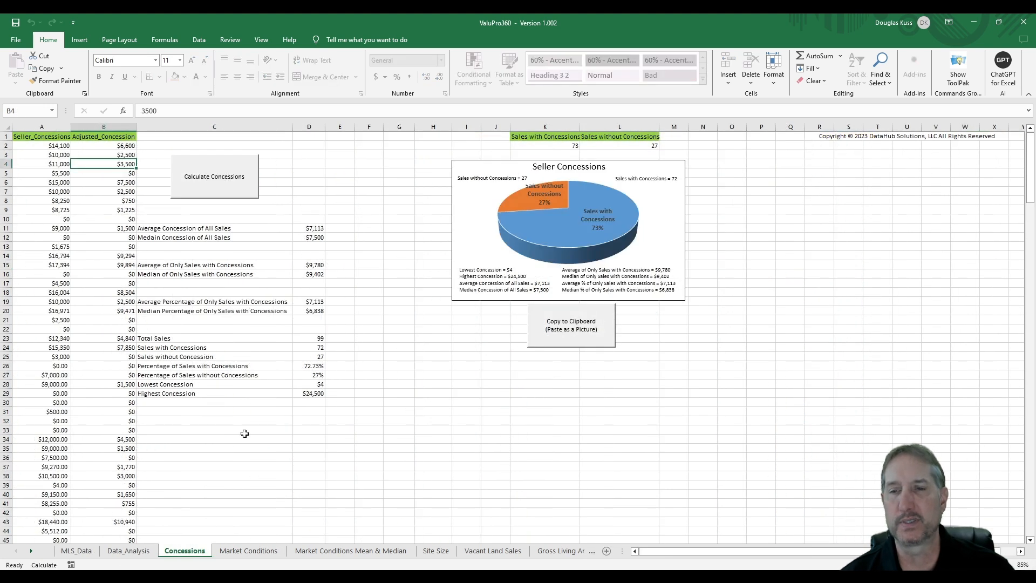
click(218, 192)
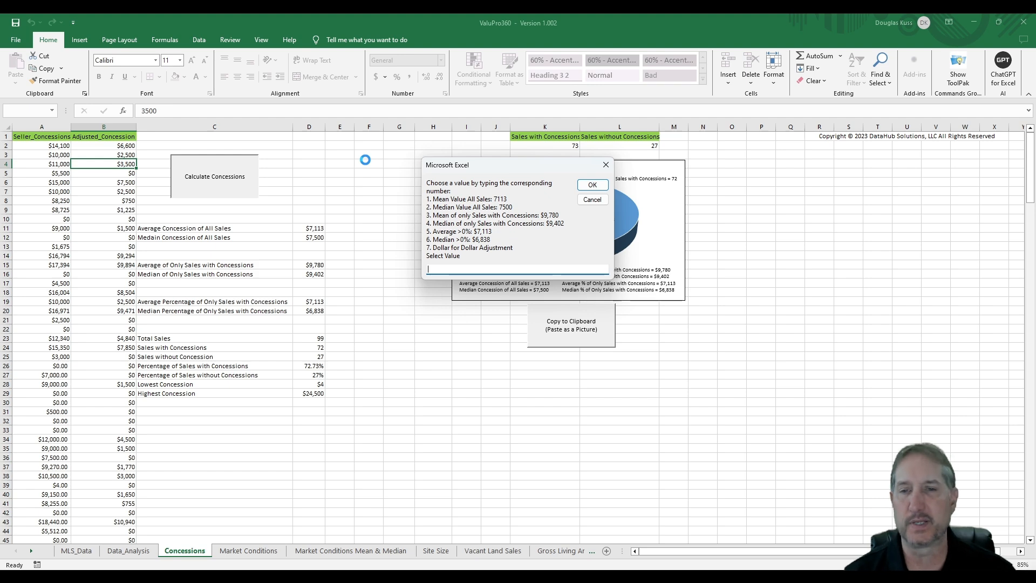
text(2)
click(592, 185)
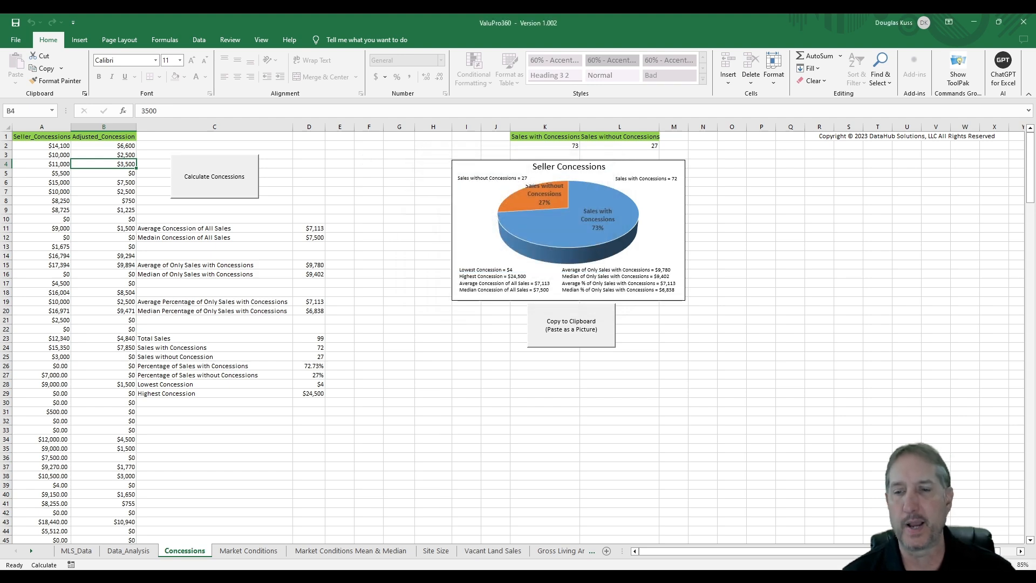
Transfer the sales data to the Market Conditions sheet to refill its four regression charts.
click(251, 551)
click(370, 215)
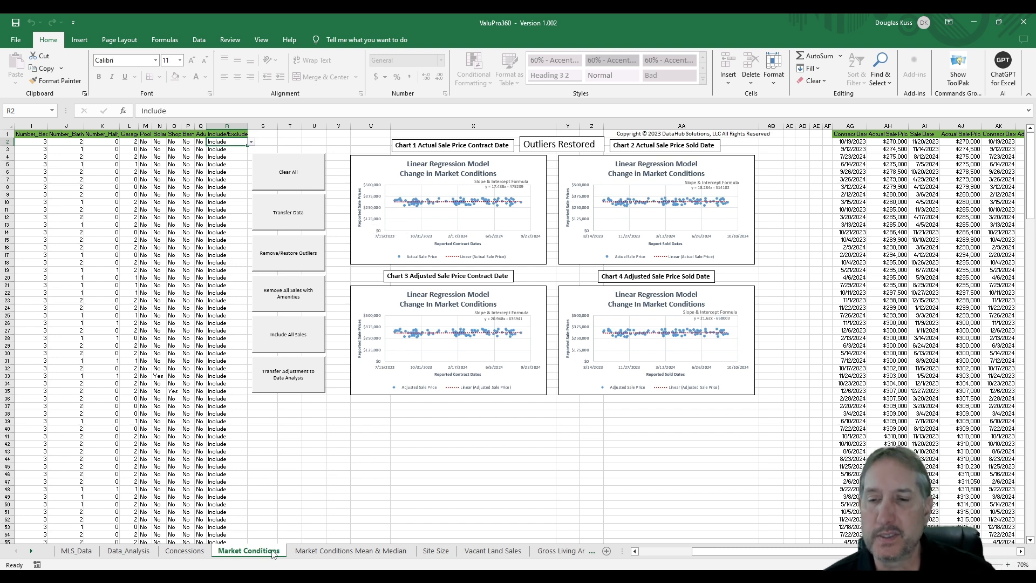
Transfer the sales data to the Site Size sheet to populate its six regression charts.
click(361, 550)
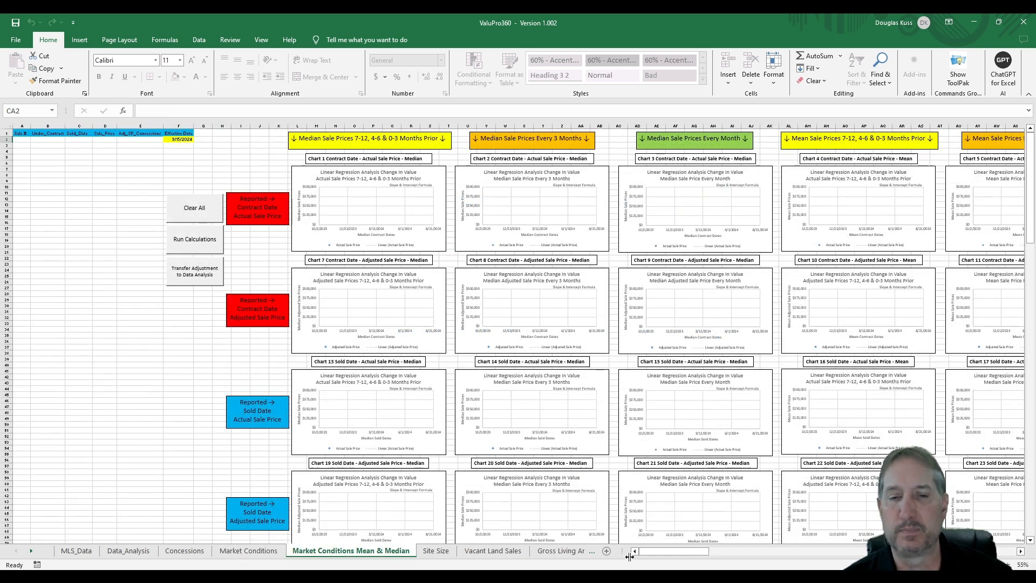
drag(659, 551, 684, 551)
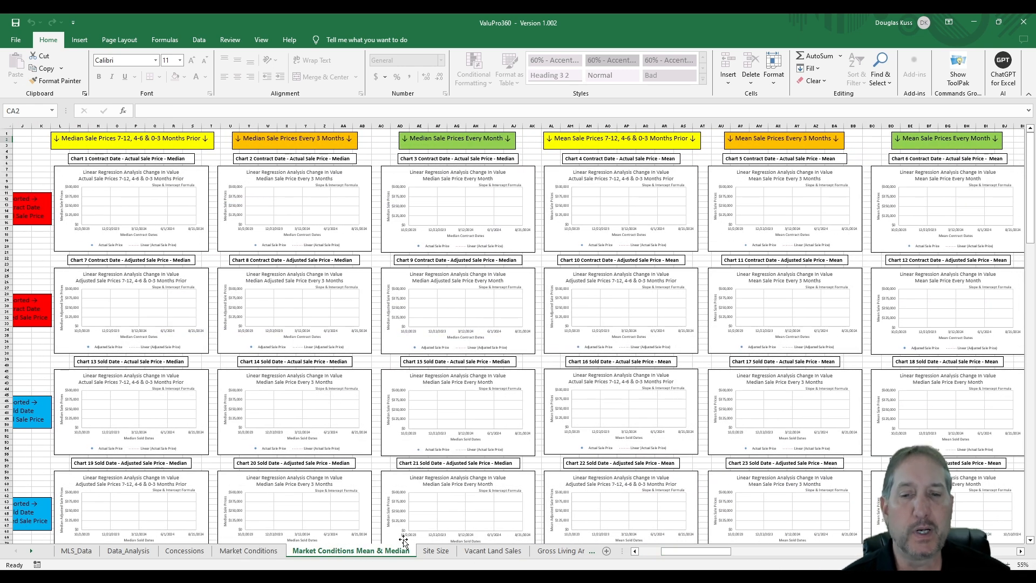
click(436, 551)
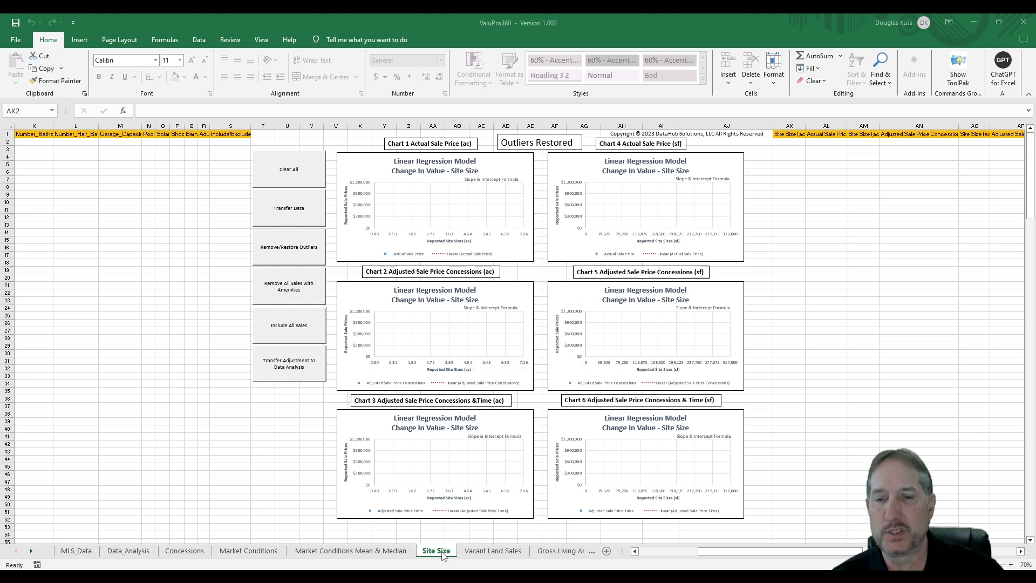
click(496, 554)
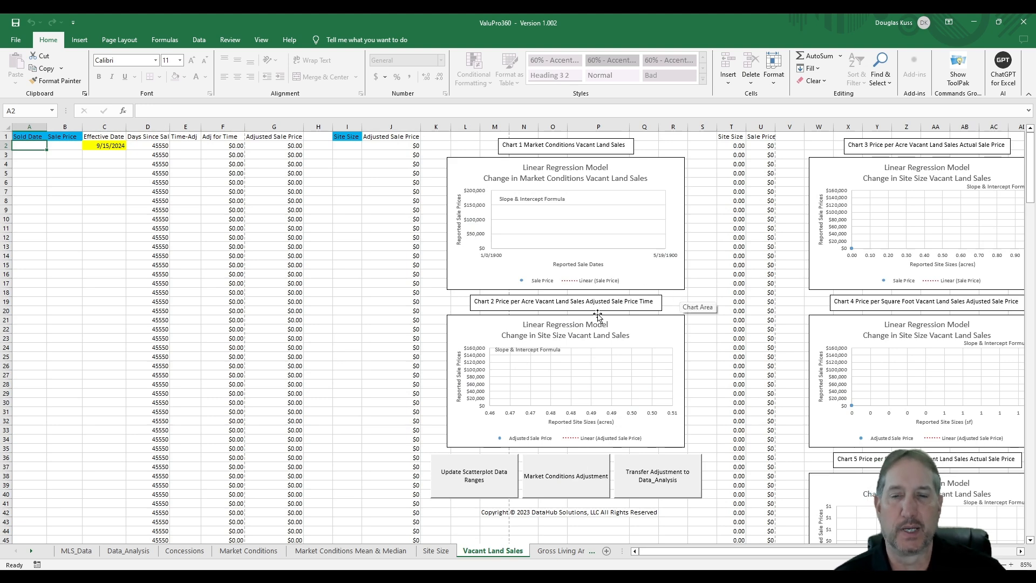
click(435, 550)
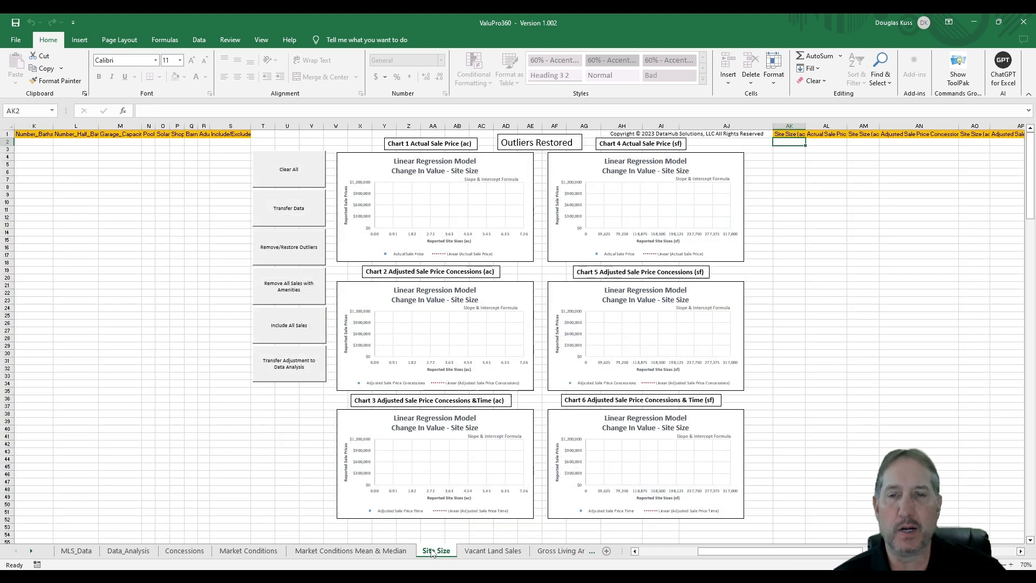
click(298, 223)
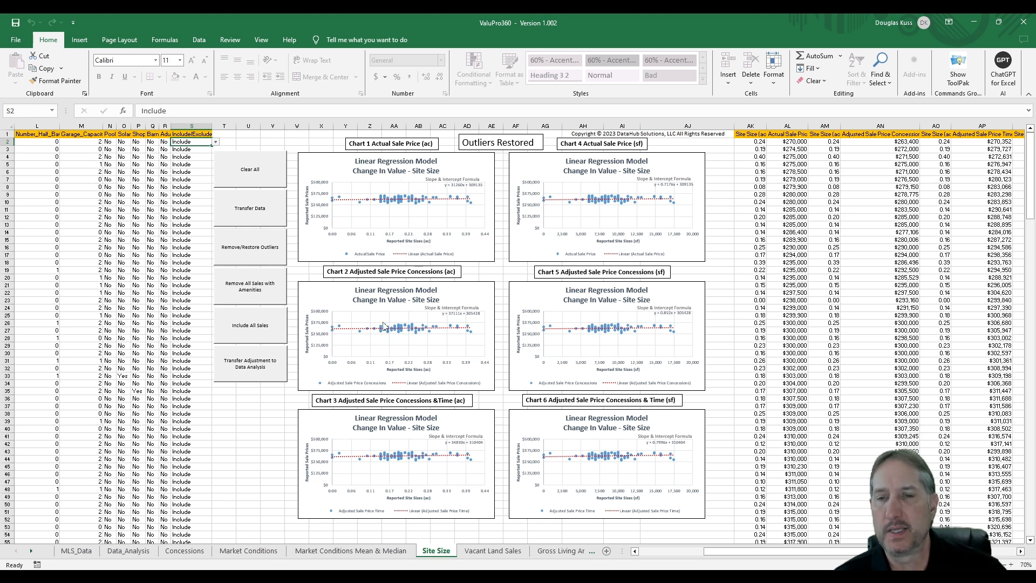
Remove the outliers from the Site Size regression charts and restore them.
mouse_move(384, 326)
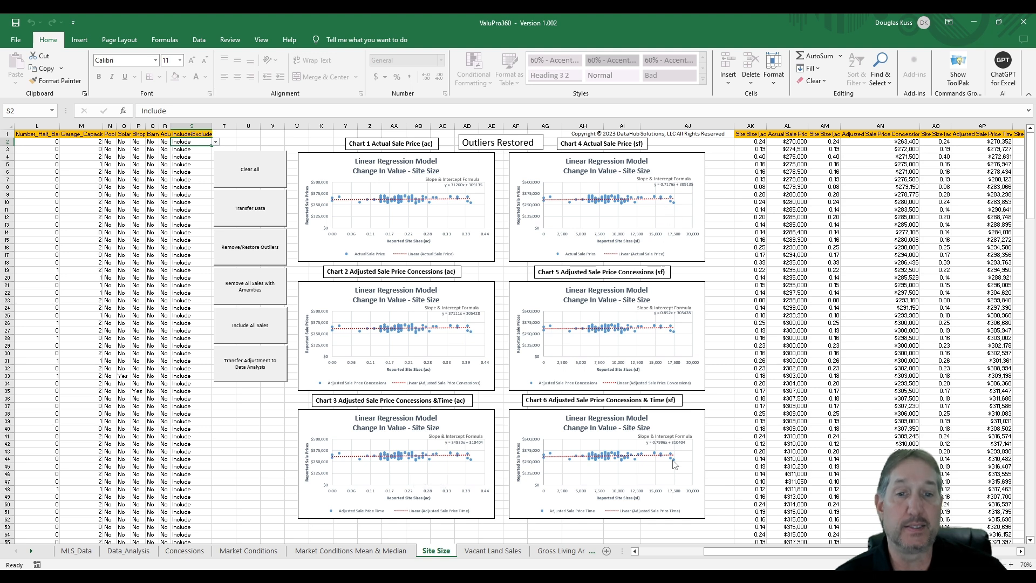
mouse_move(674, 466)
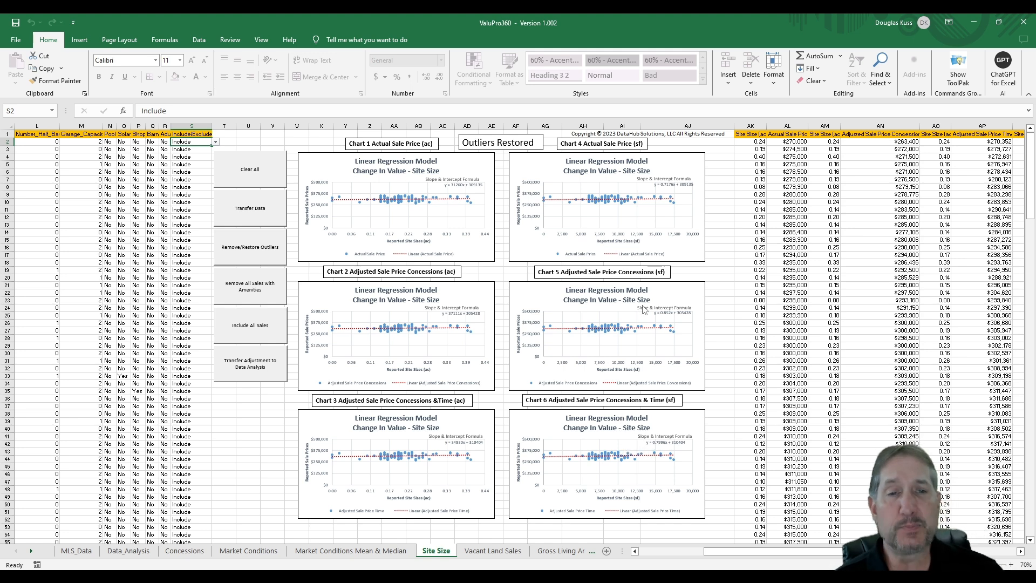
click(256, 249)
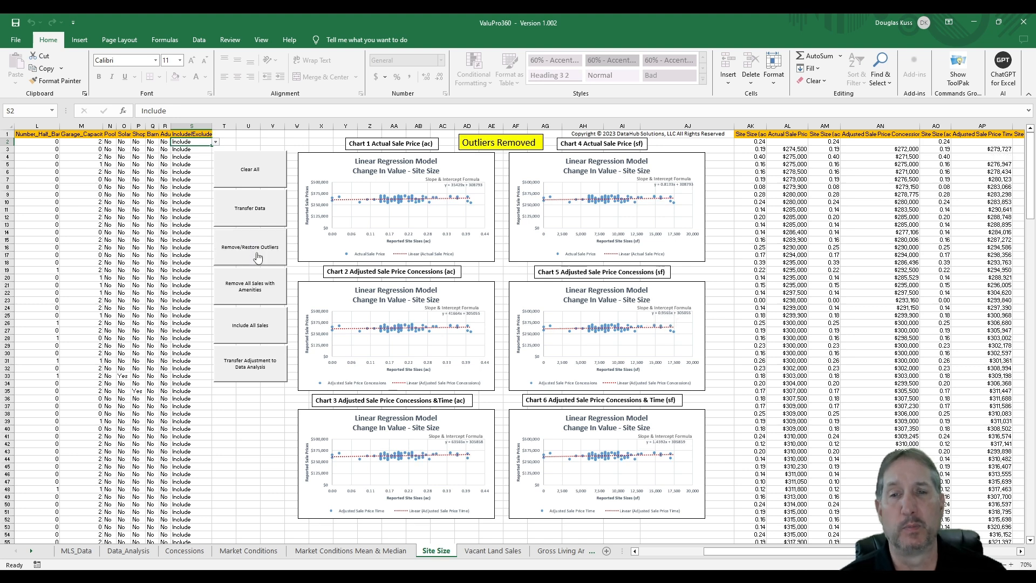
click(257, 255)
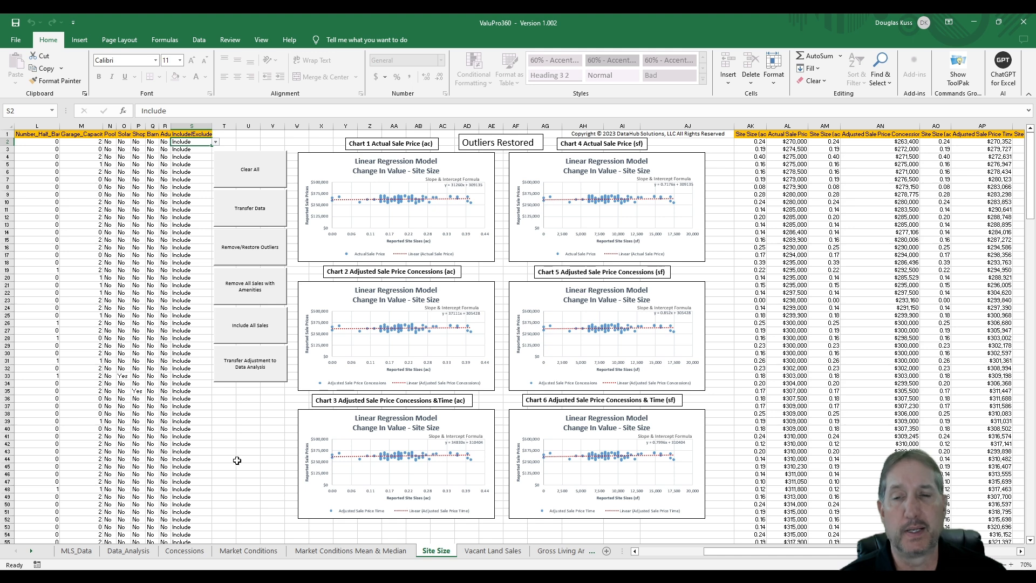
Exclude the sales in rows 13 and 42 from the Site Size analysis and include all sales again.
click(187, 224)
click(215, 225)
click(200, 238)
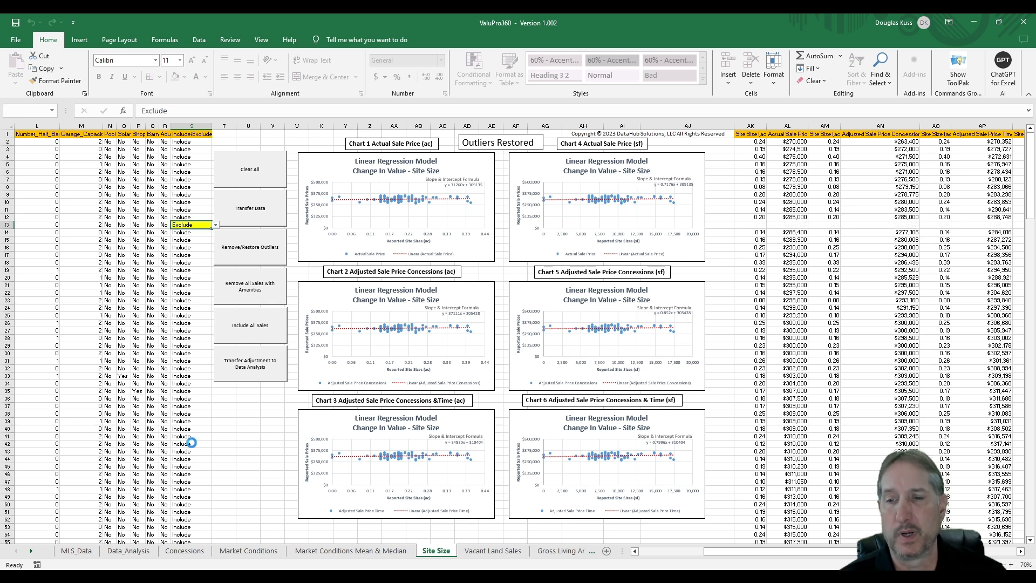
click(192, 443)
click(215, 444)
click(211, 457)
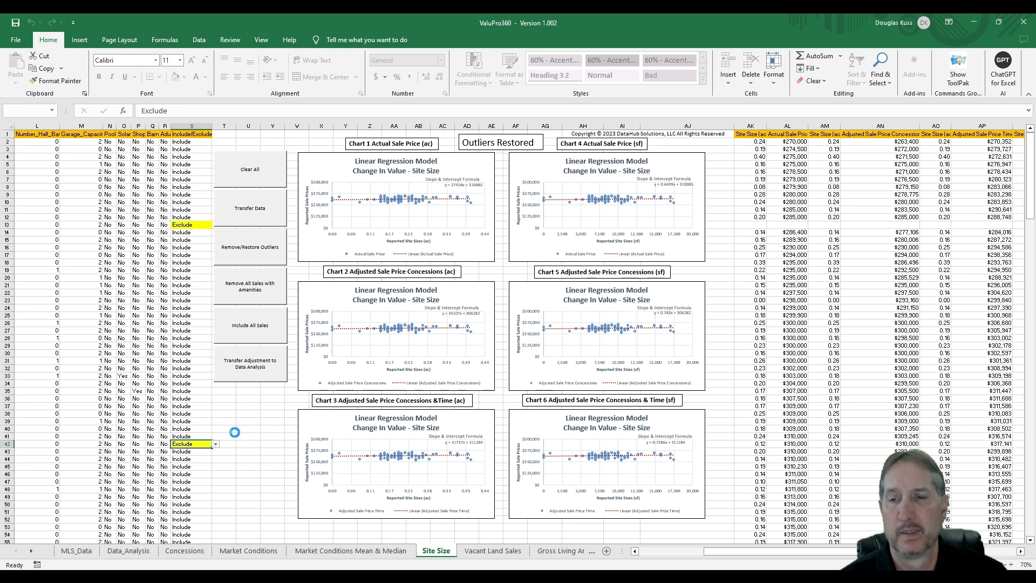
click(251, 322)
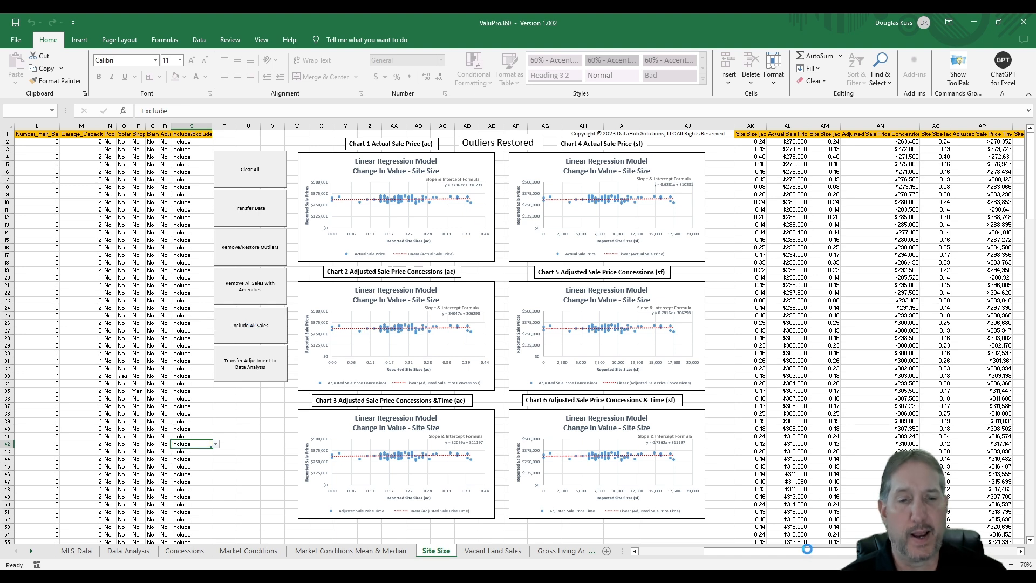
Compare the slope formulas of the enlarged Site Size charts with outliers removed and restored.
drag(806, 551, 831, 551)
drag(953, 551, 782, 551)
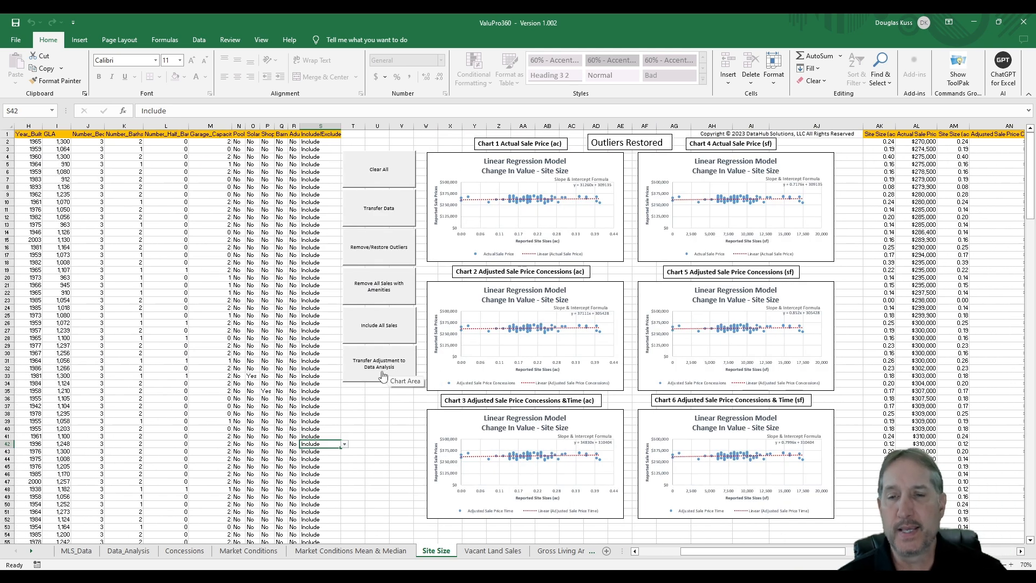
ctrl+scroll(609, 358, up, 3)
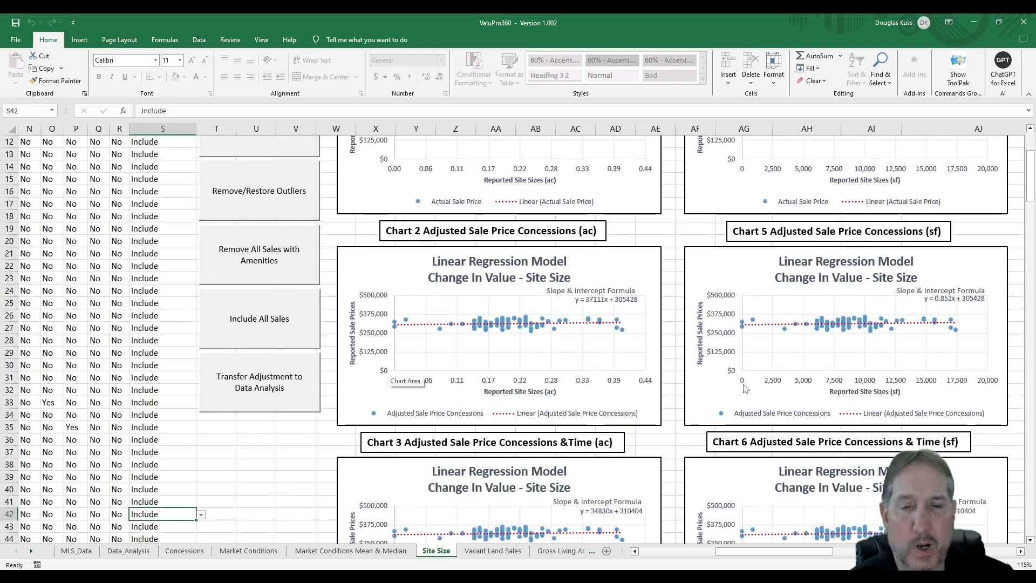
scroll(610, 357, up, 2)
click(260, 318)
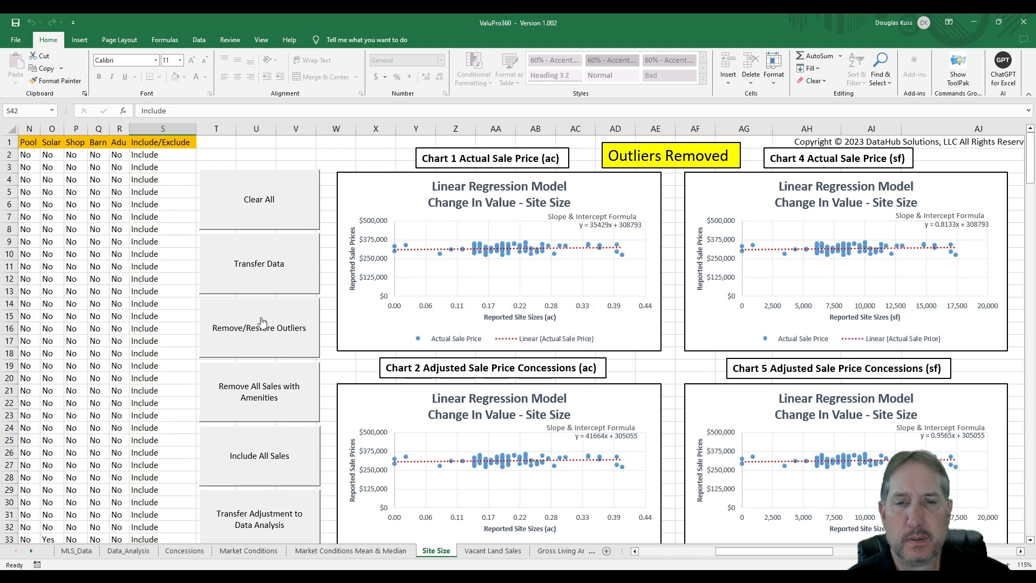
scroll(260, 317, down, 7)
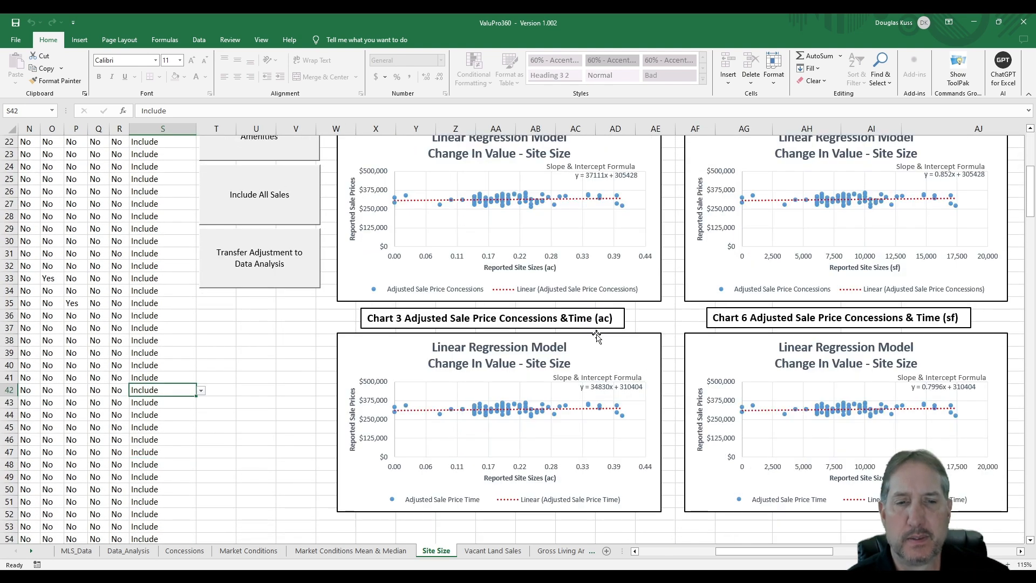
click(254, 275)
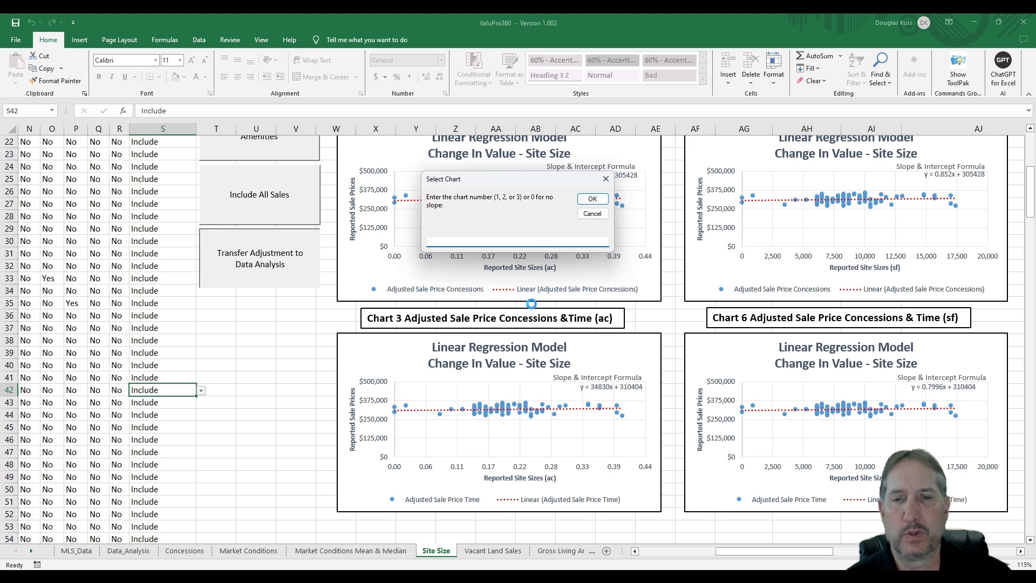
click(592, 214)
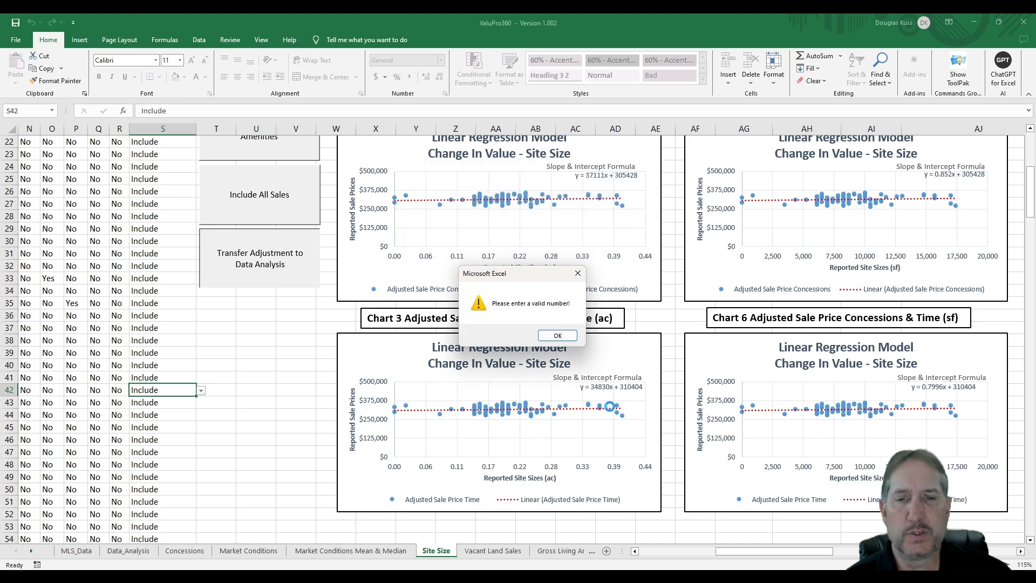
click(553, 337)
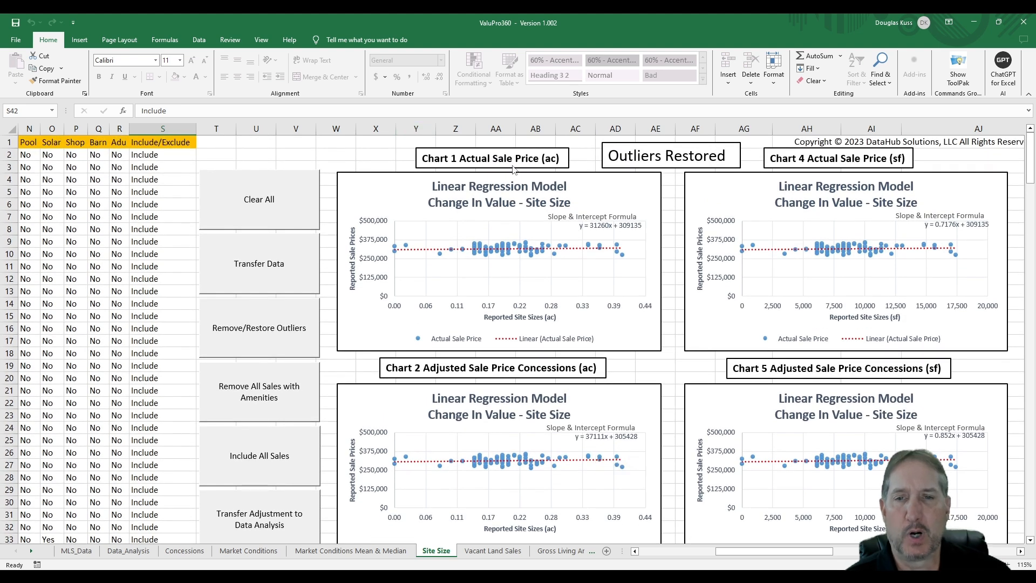
Transfer the site size adjustment from Chart 3, adjusted for concessions and time in acres, to Data_Analysis.
scroll(421, 389, down, 5)
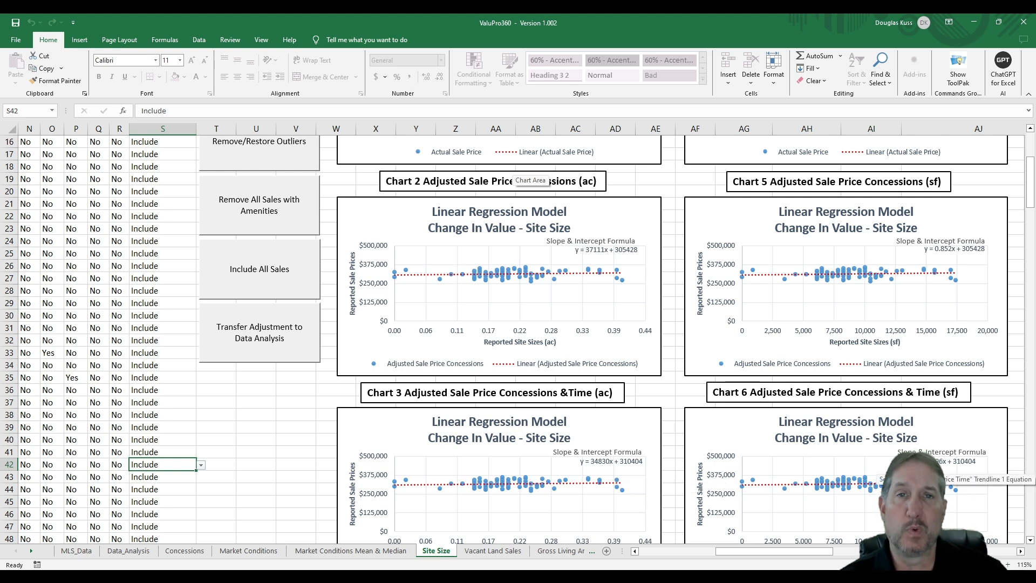
click(272, 327)
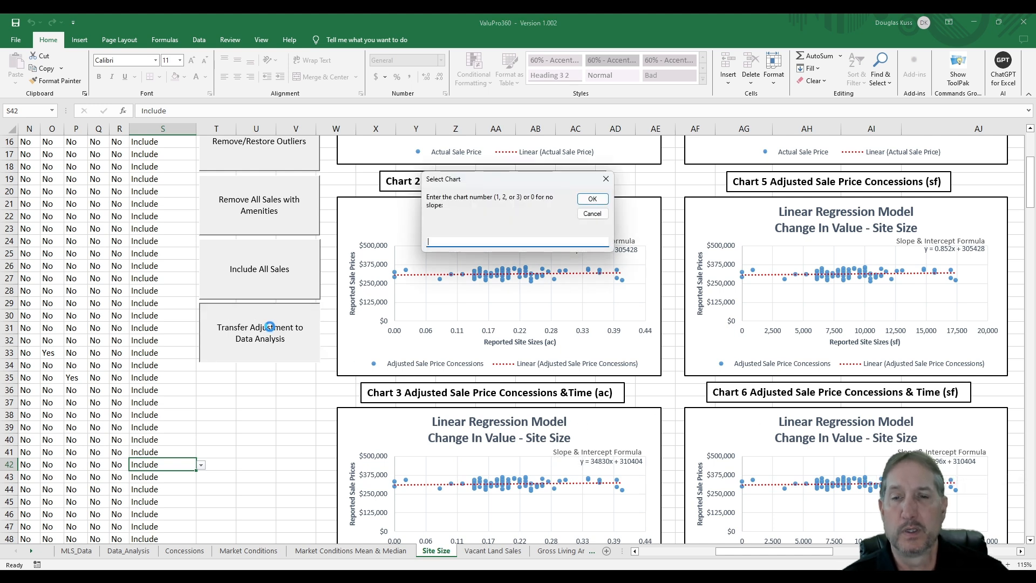
text(3)
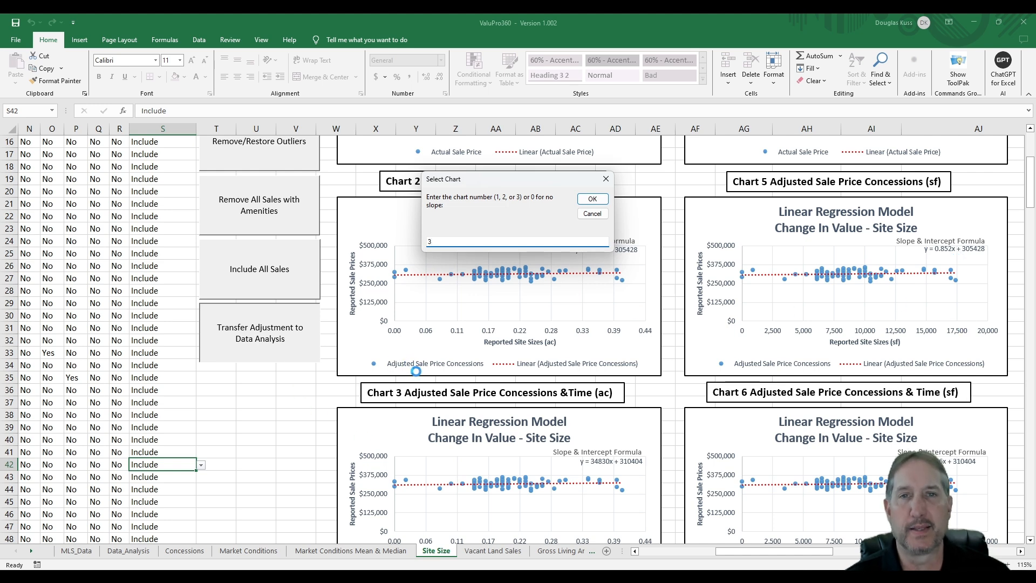
click(593, 199)
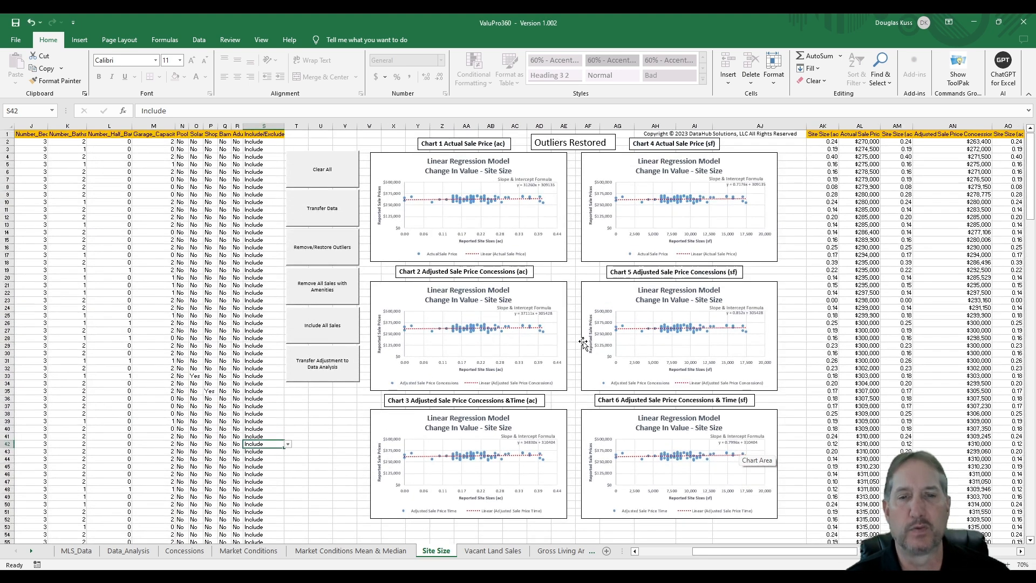
Examine the site size median, difference and adjustment columns on Data_Analysis, along with the neighbouring GLA columns.
click(145, 551)
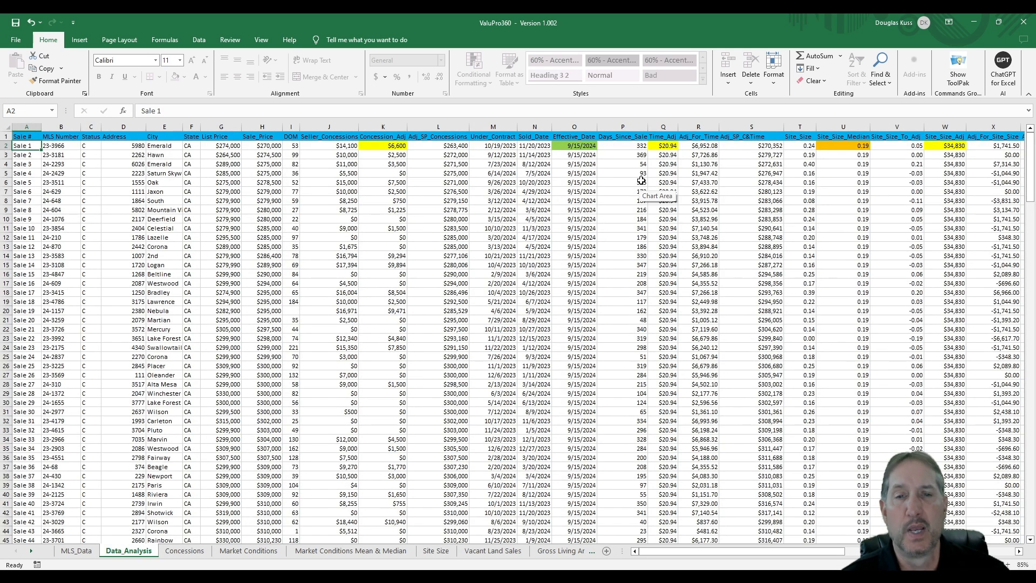
drag(811, 553, 877, 554)
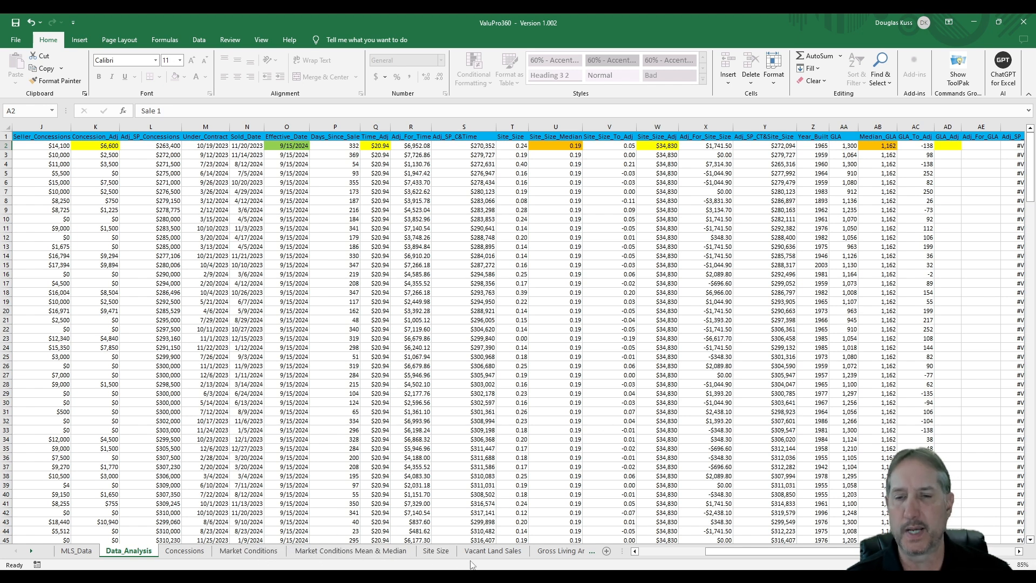
Review the Site Size charts against the Vacant Land Sales sheet as an alternative source for the adjustment.
click(441, 552)
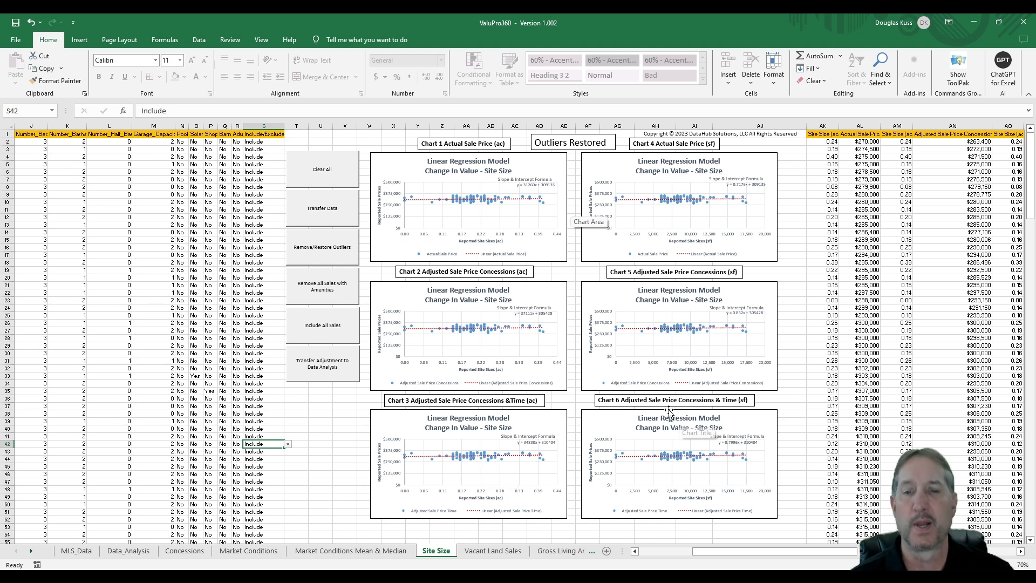
click(502, 551)
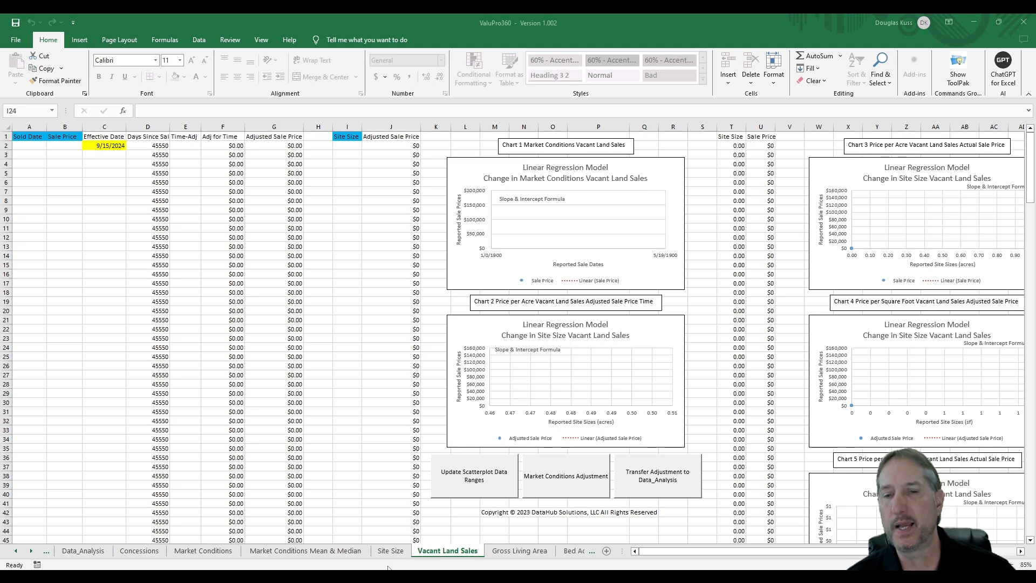
click(387, 552)
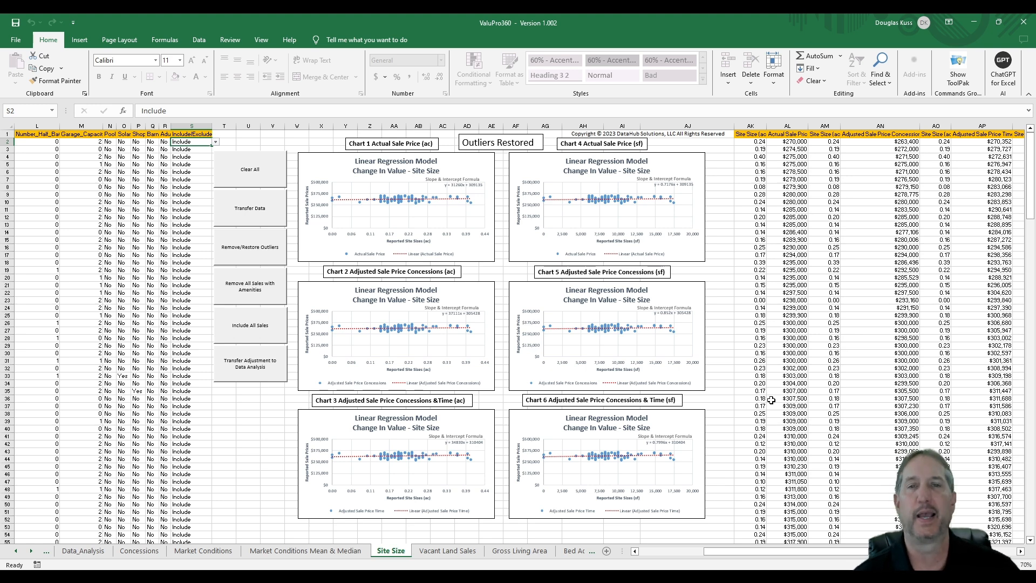
click(461, 551)
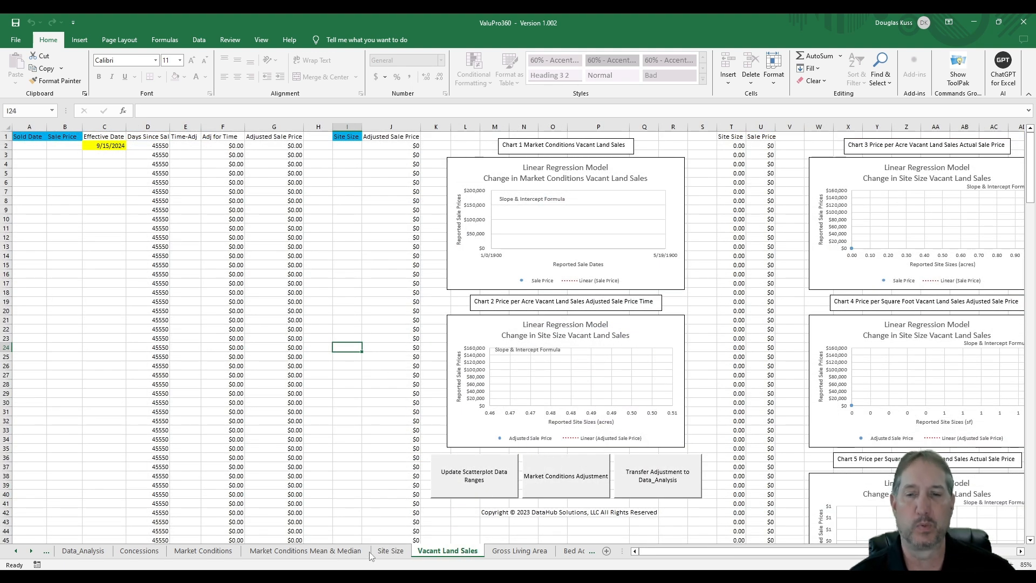
Switch to the other ValuPro360 workbook and compare its completed Vacant Land Sales sheet with the empty one.
click(459, 512)
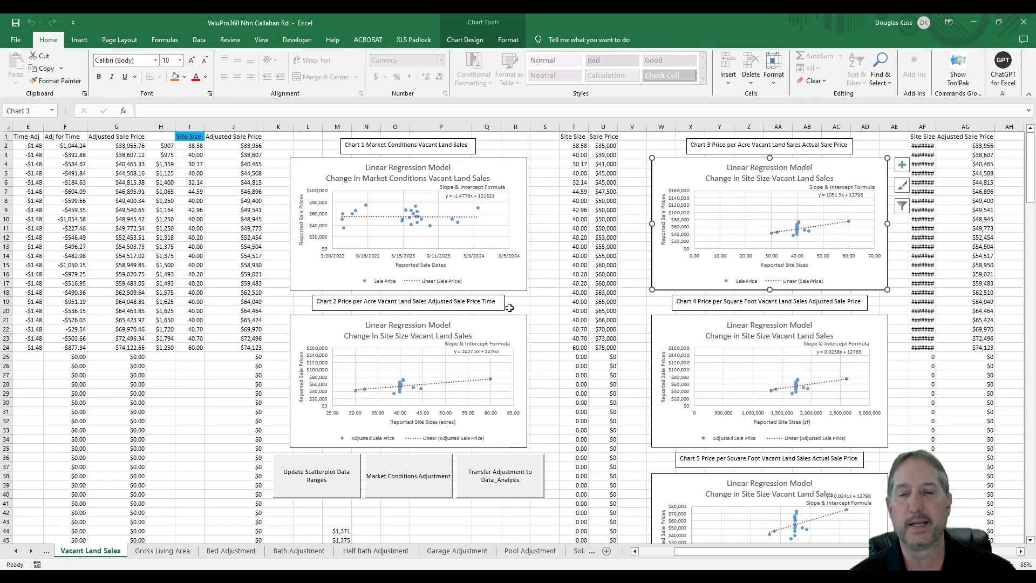
mouse_move(328, 576)
click(346, 539)
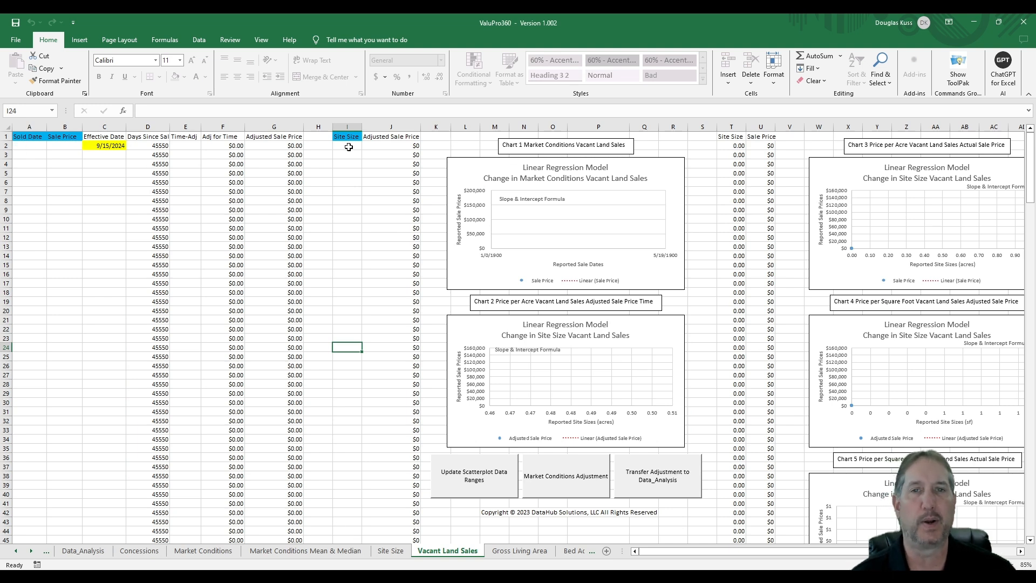
mouse_move(328, 576)
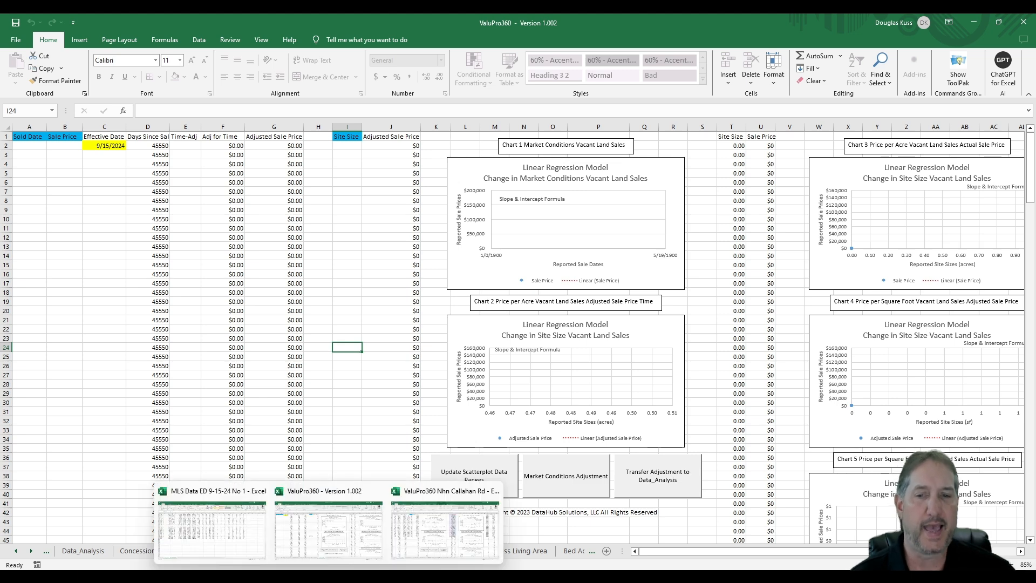
click(478, 492)
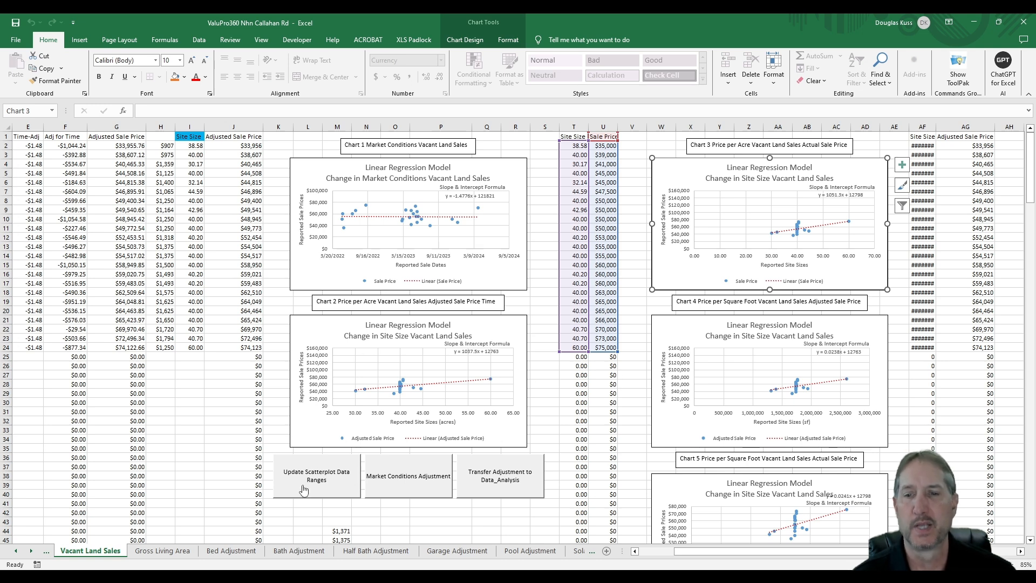
Shorten the Chart 1 Market Conditions data range to end at row 14, and restore it by updating the scatterplot data ranges.
click(160, 429)
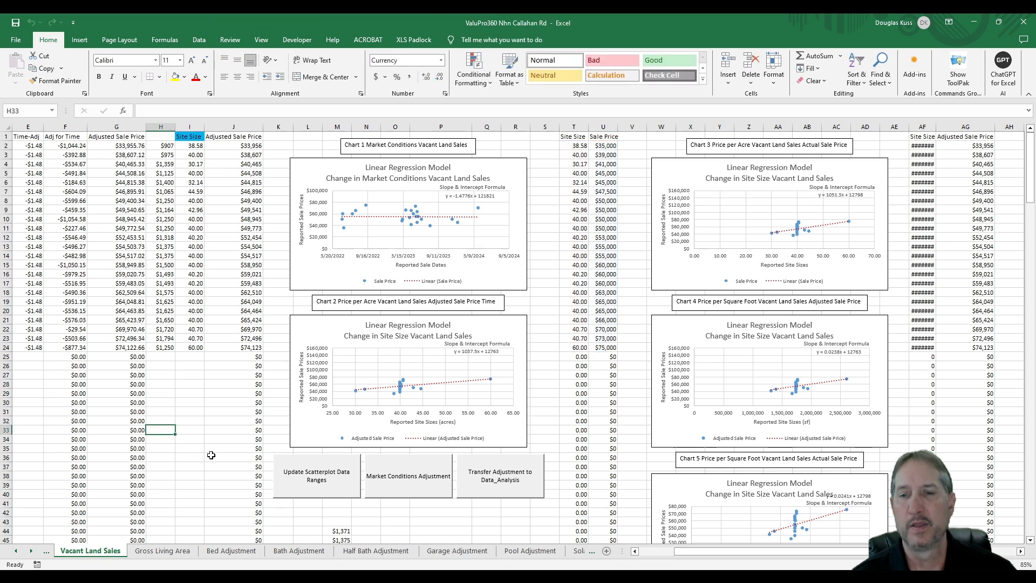
click(313, 239)
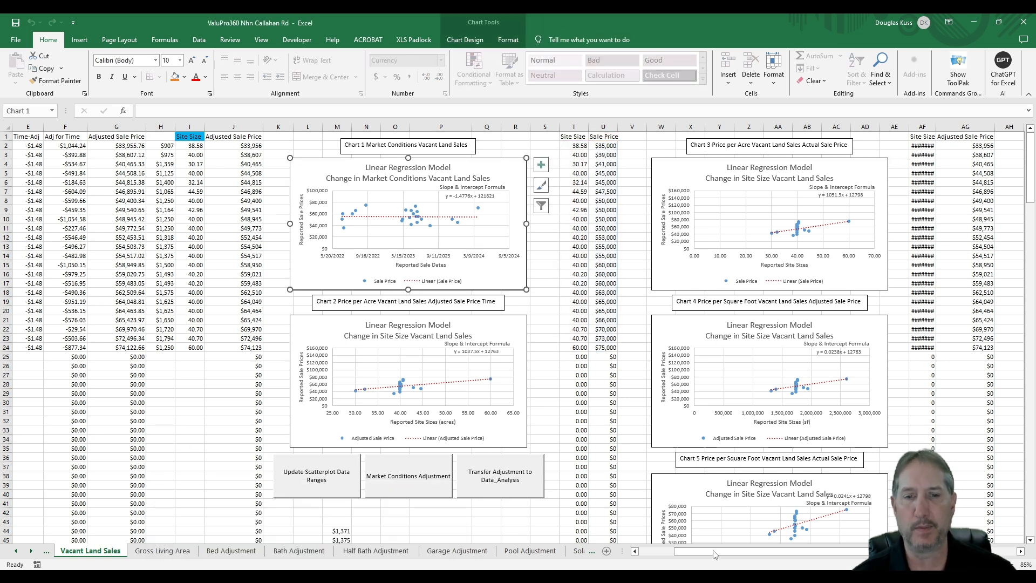
scroll(88, 355, left, 2)
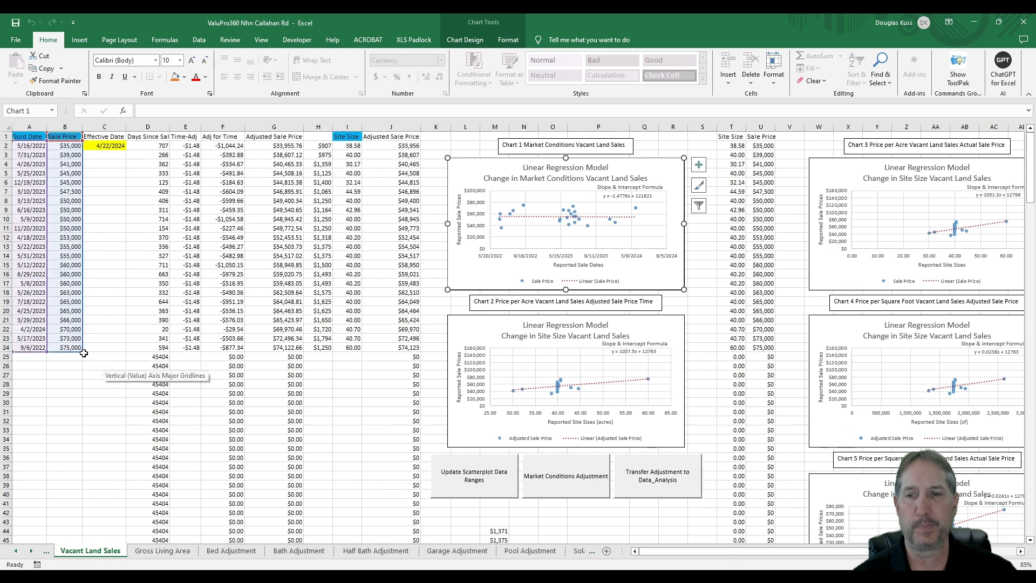
drag(81, 351, 82, 259)
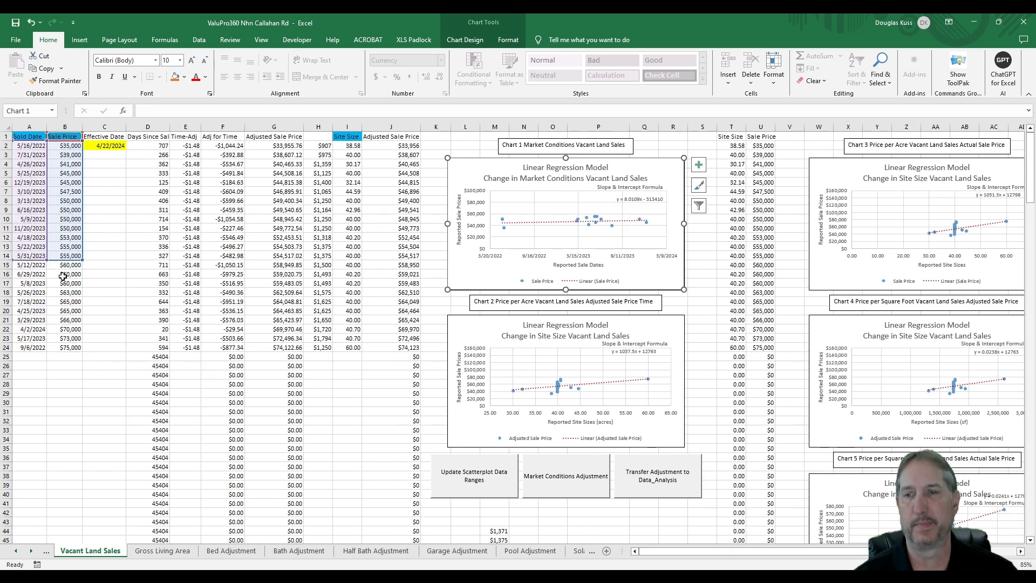
click(488, 485)
Compare the source data of Charts 2 and 3 and view the chart choice for transferring the vacant land adjustment, without transferring it.
click(468, 323)
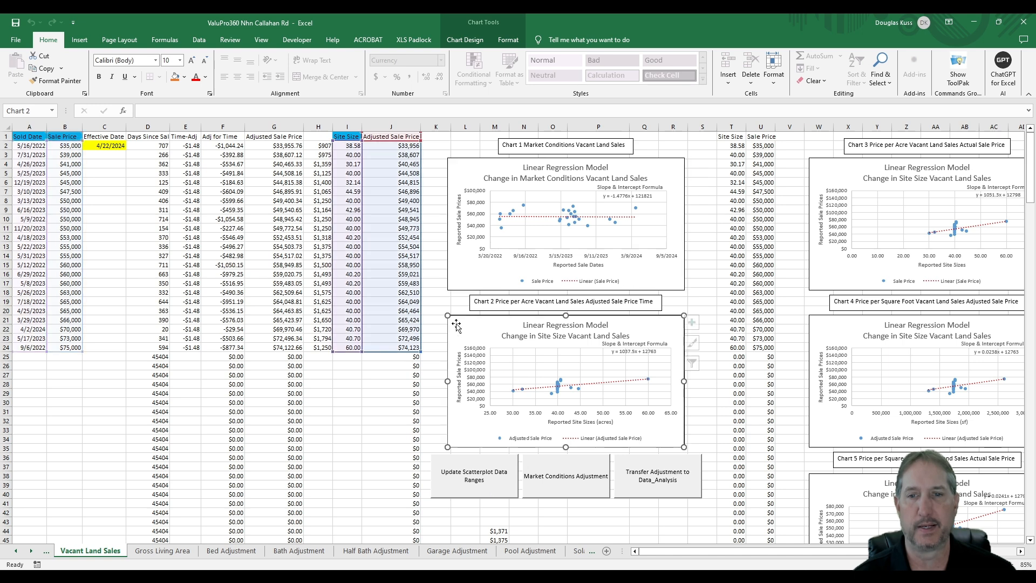
click(825, 174)
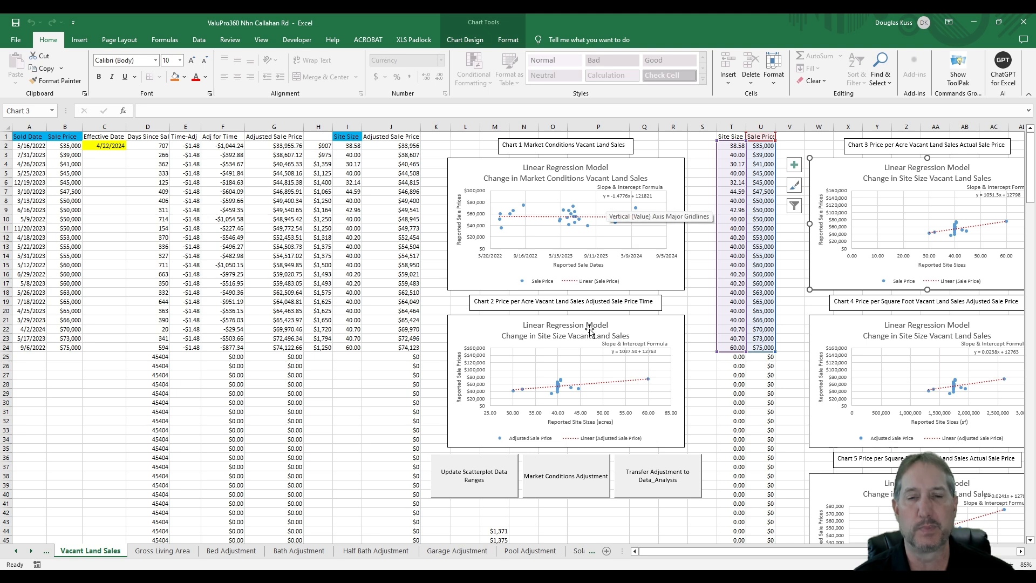
drag(657, 551, 702, 550)
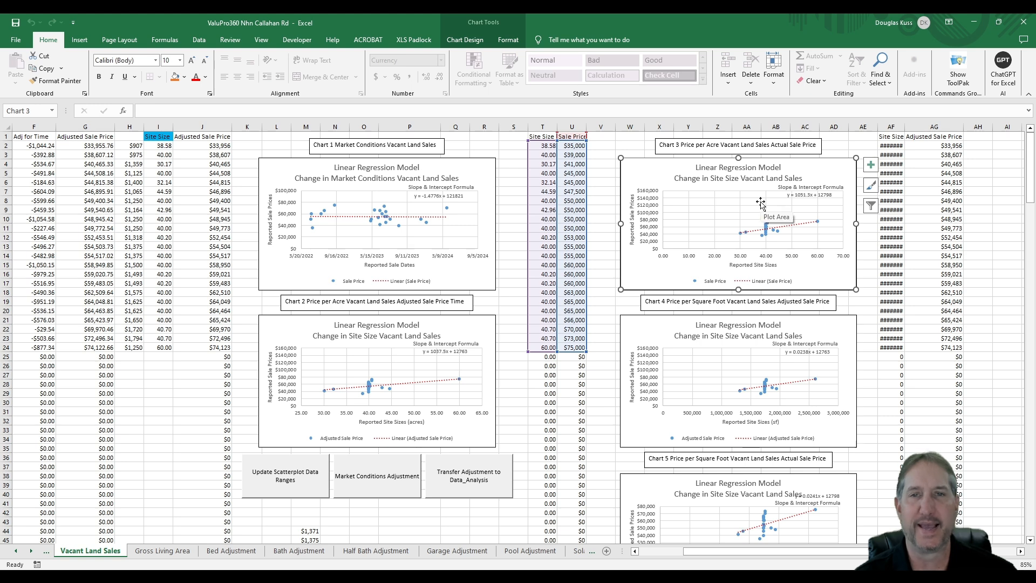
mouse_move(770, 399)
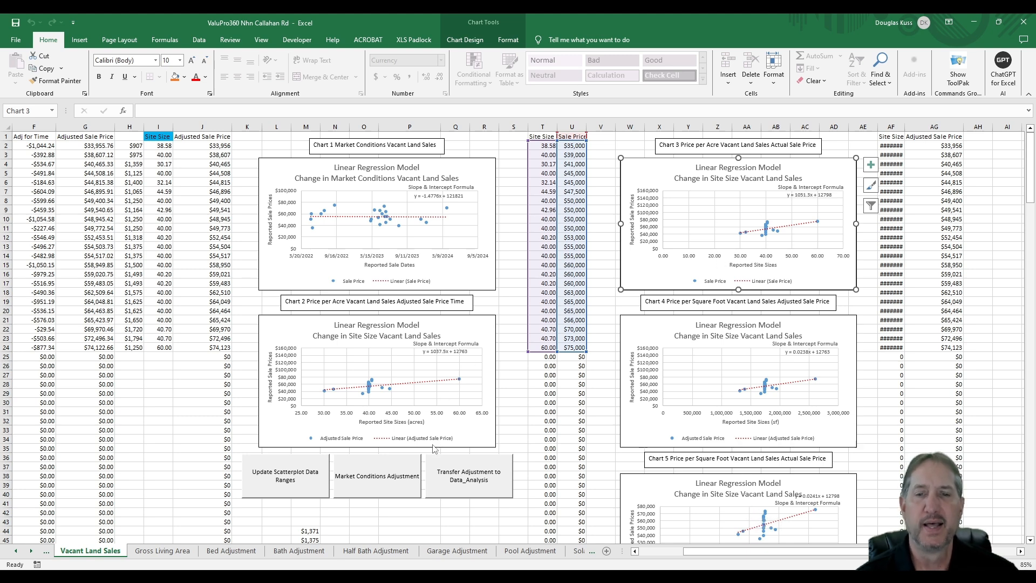
click(473, 483)
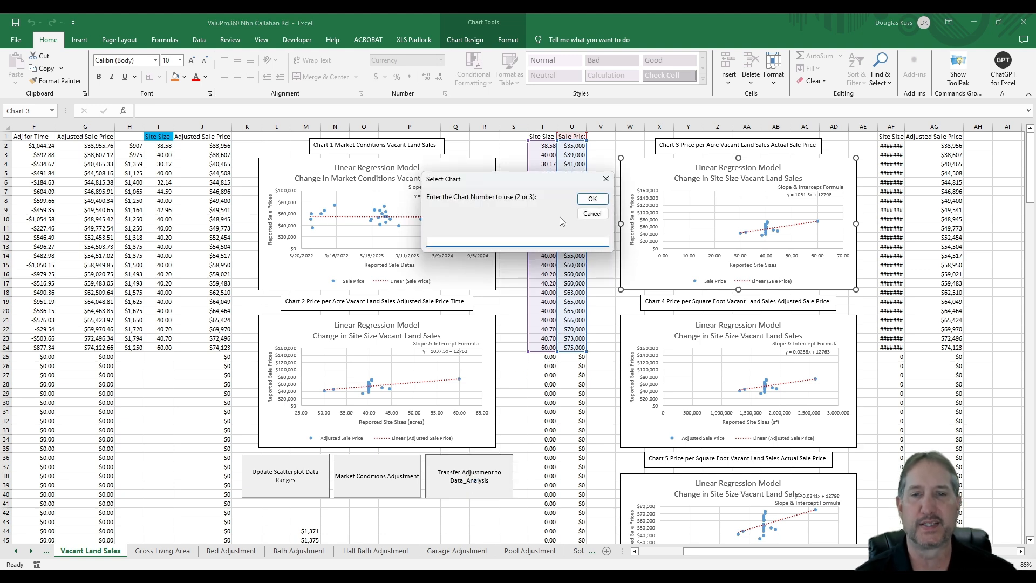
click(592, 215)
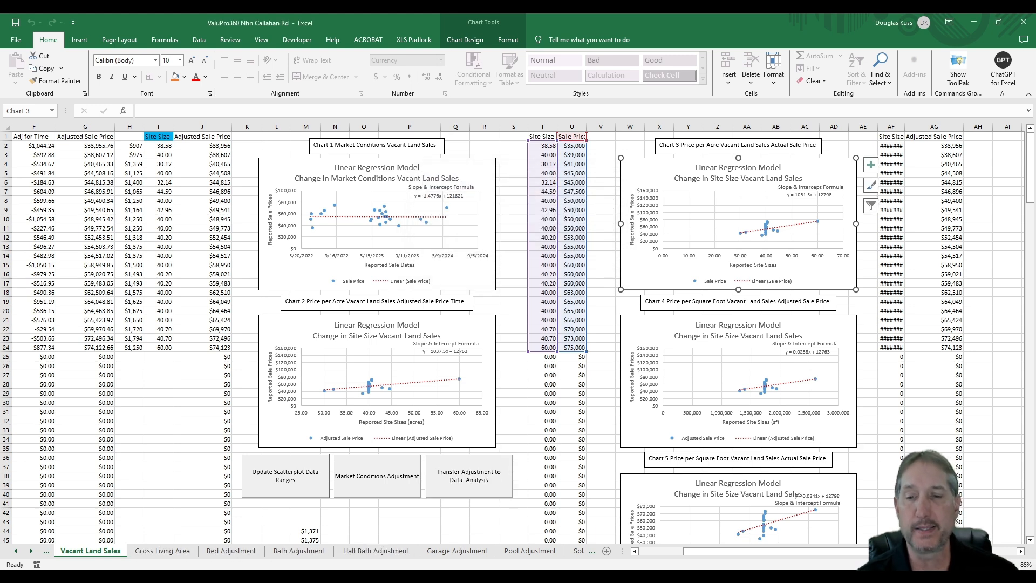
Return to the ValuPro360 Version 1.002 workbook and compare its Site Size charts with the empty Vacant Land Sales sheet.
click(974, 22)
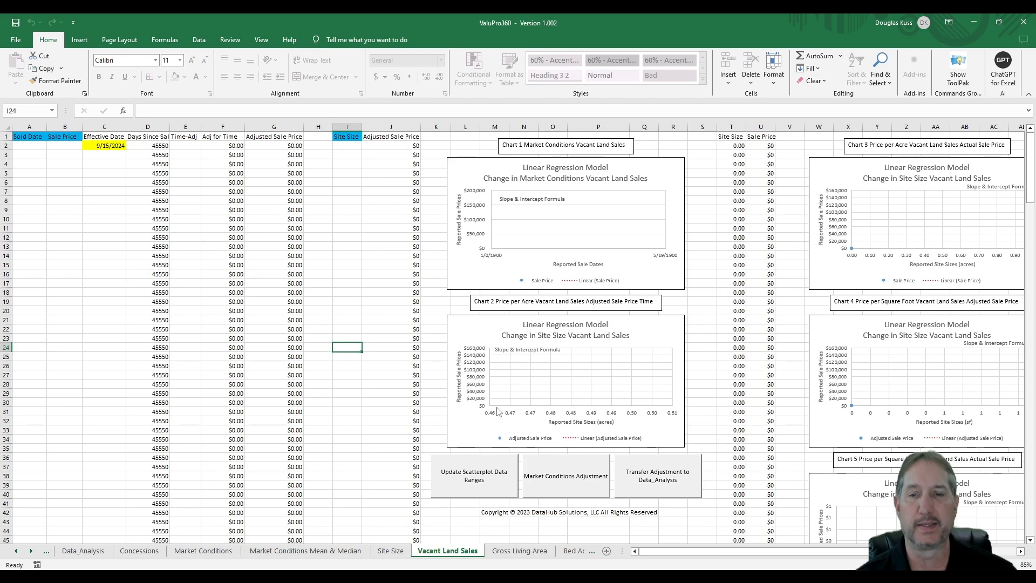
click(391, 551)
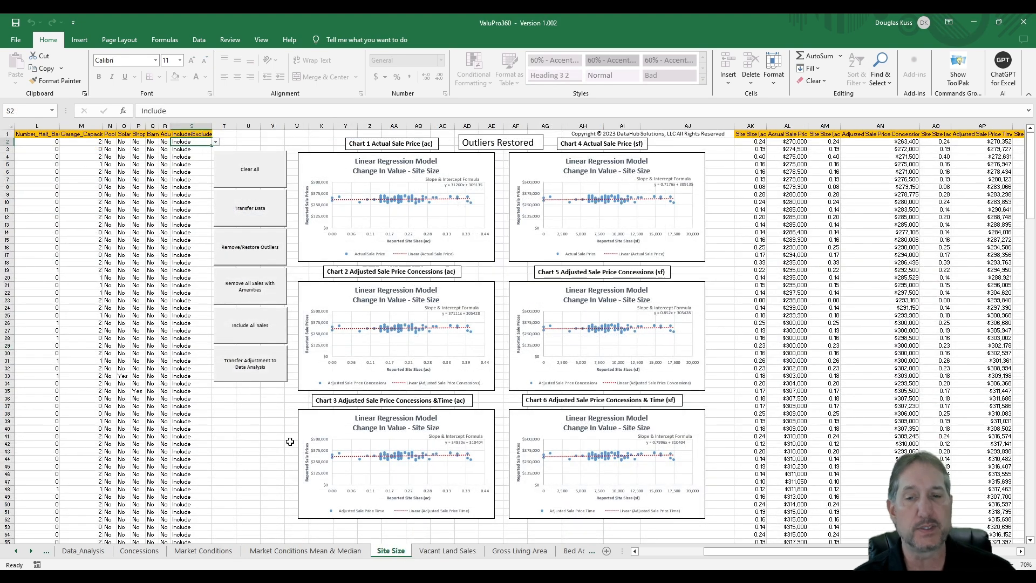
click(447, 551)
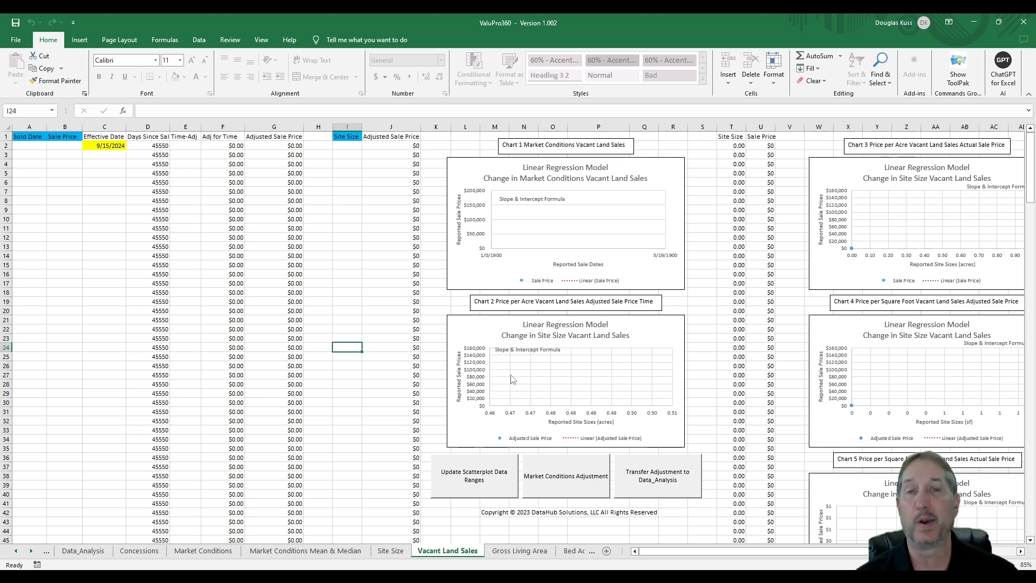
Transfer the sales data into the Gross Living Area sheet and bring its four regression charts into view.
click(513, 551)
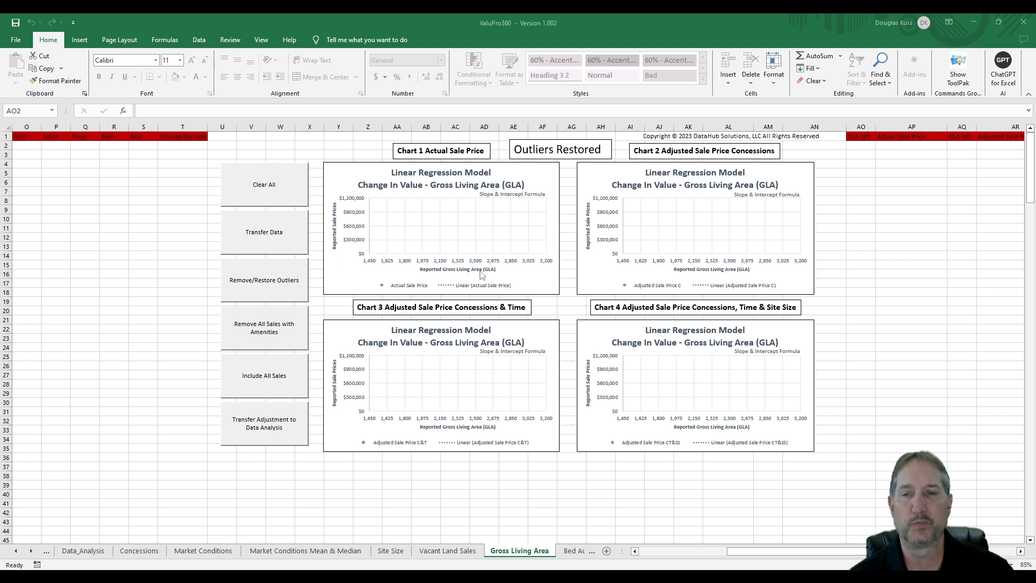
click(273, 233)
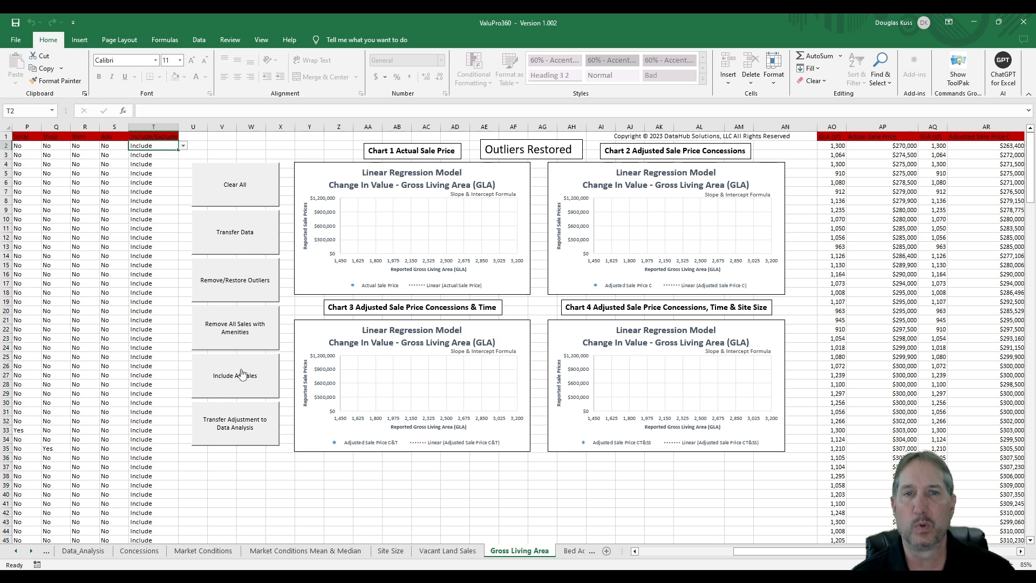
click(526, 179)
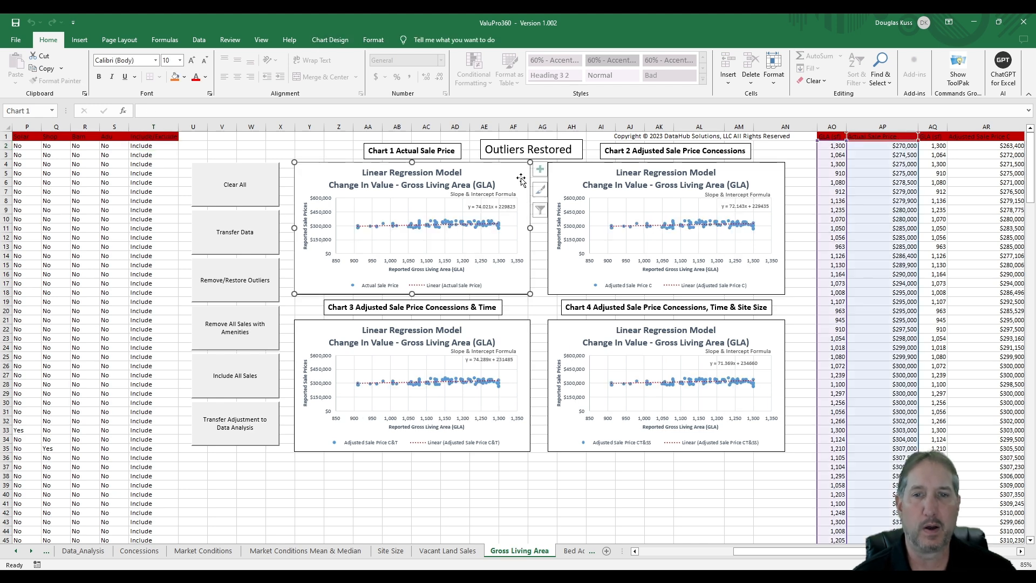
mouse_move(792, 551)
mouse_down()
mouse_move(852, 551)
mouse_move(786, 551)
mouse_up()
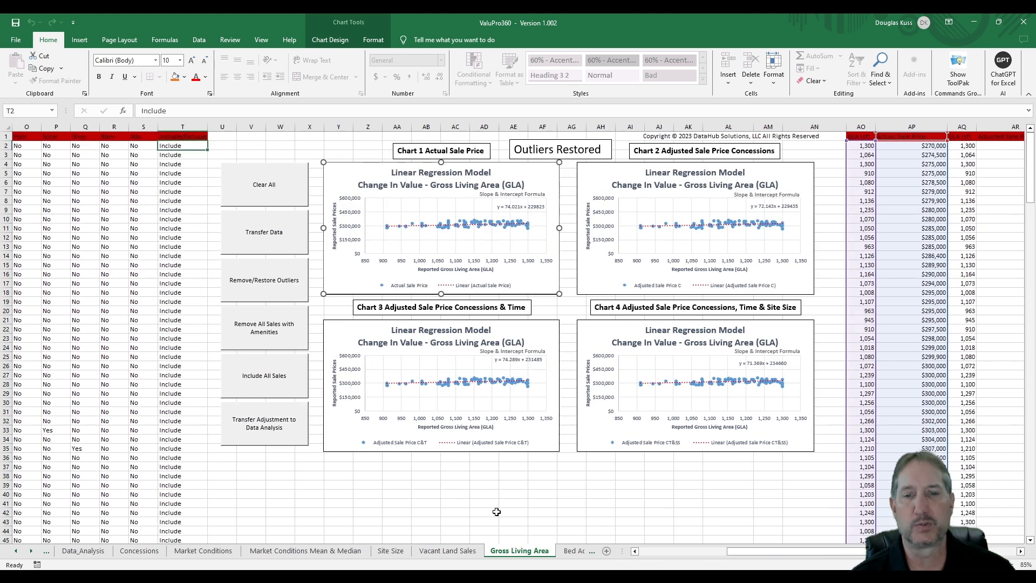
key(Escape)
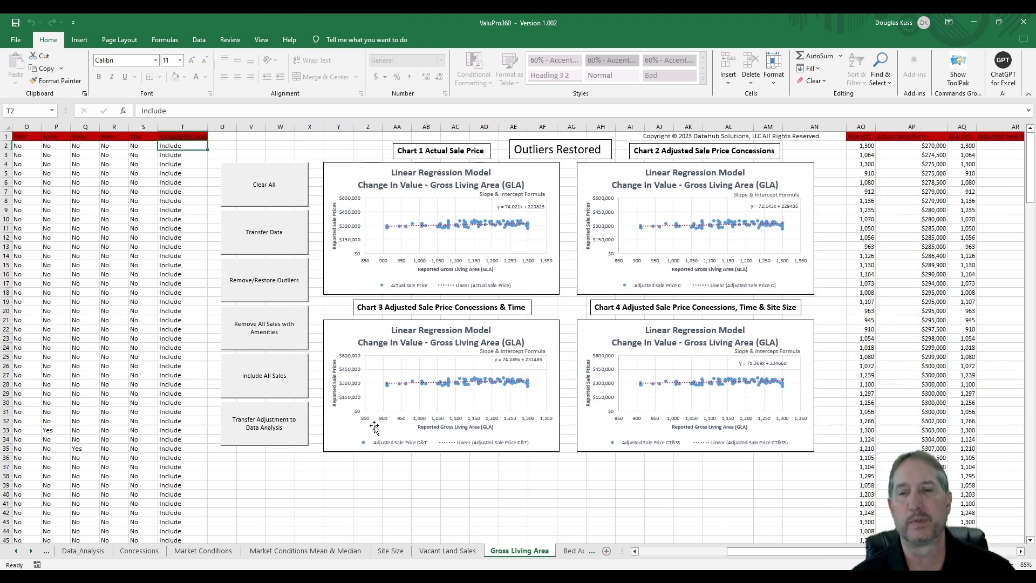
Remove the outliers from the Gross Living Area charts and restore them.
click(267, 277)
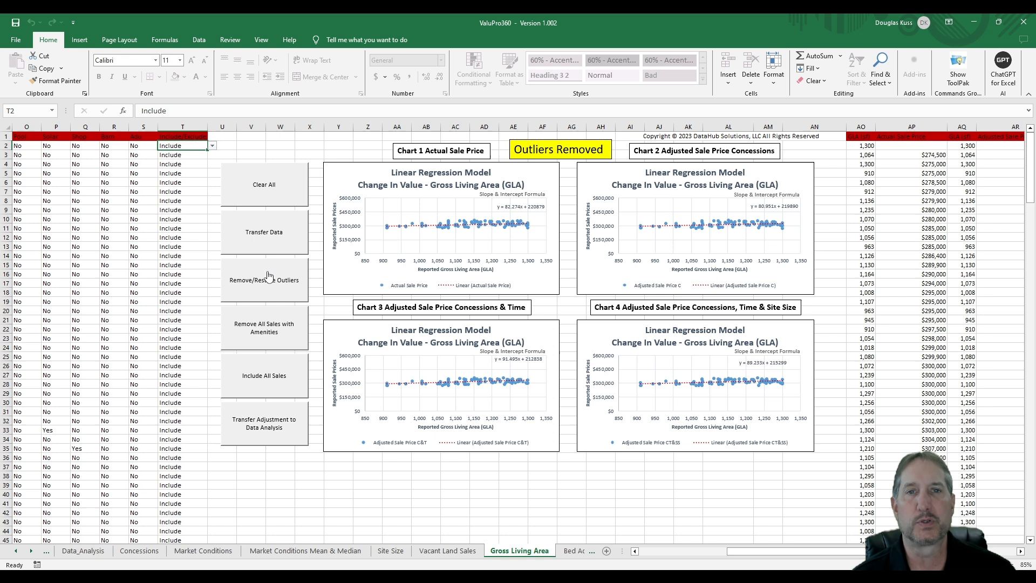
click(268, 275)
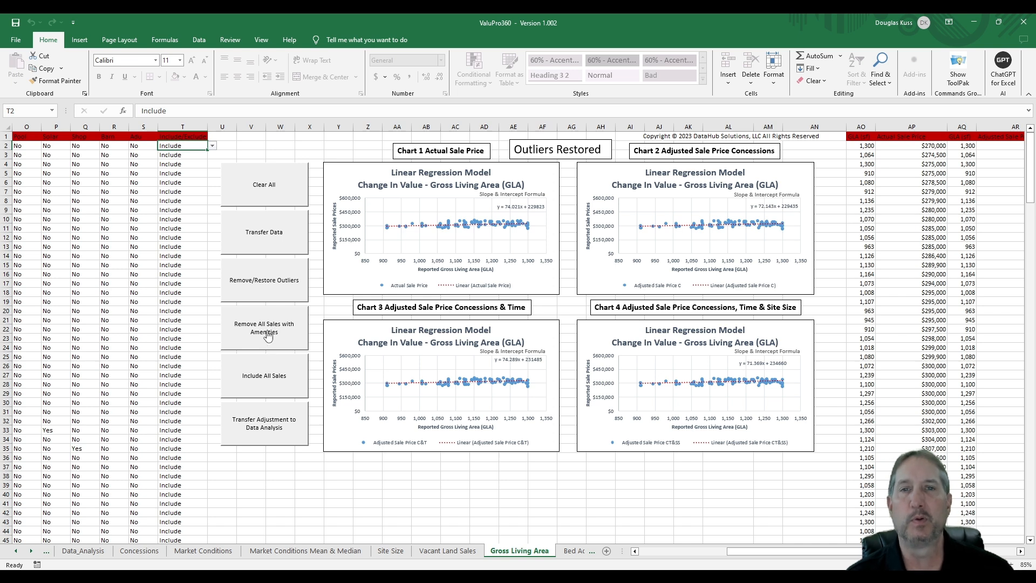
Exclude the sales in rows 16 and 26 from the GLA charts, and set all sales back to Include.
click(183, 274)
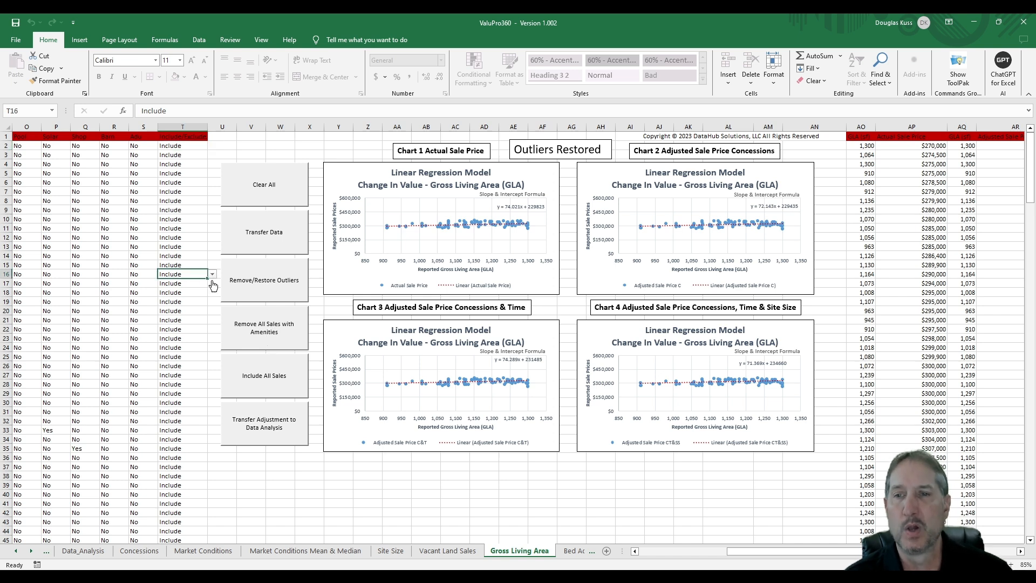
click(212, 275)
click(178, 291)
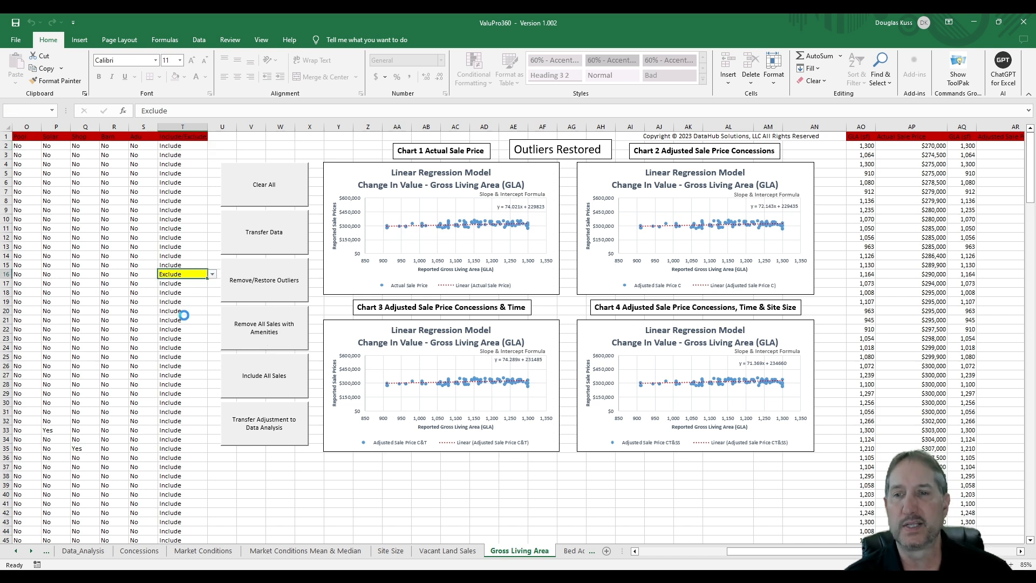
click(193, 366)
click(212, 366)
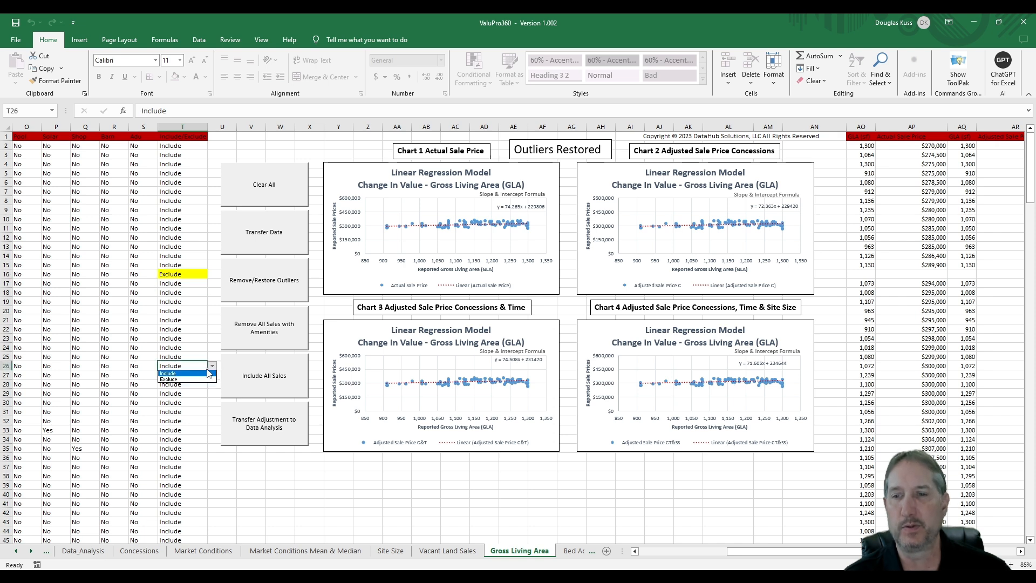
click(200, 379)
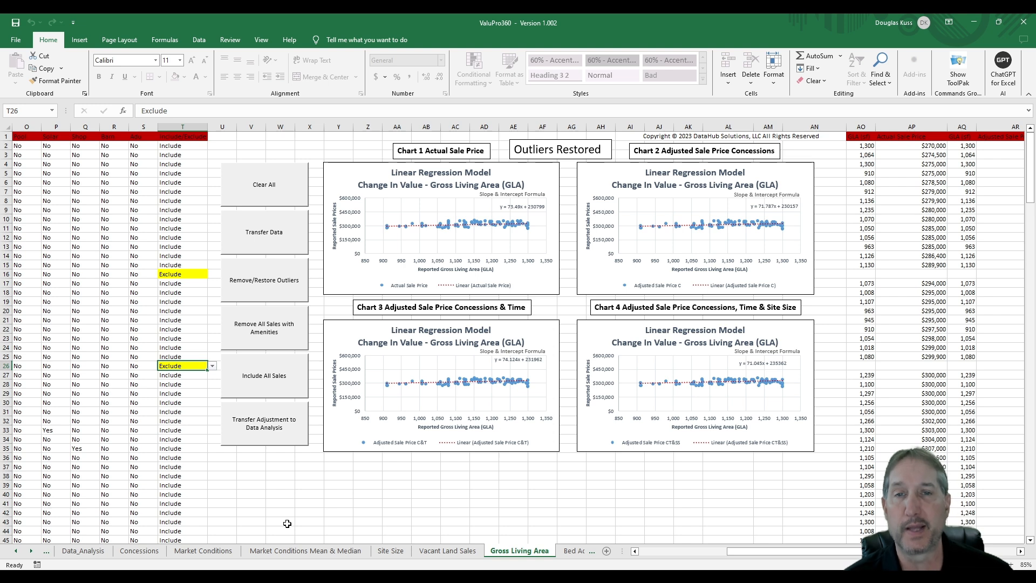
click(265, 375)
click(265, 375)
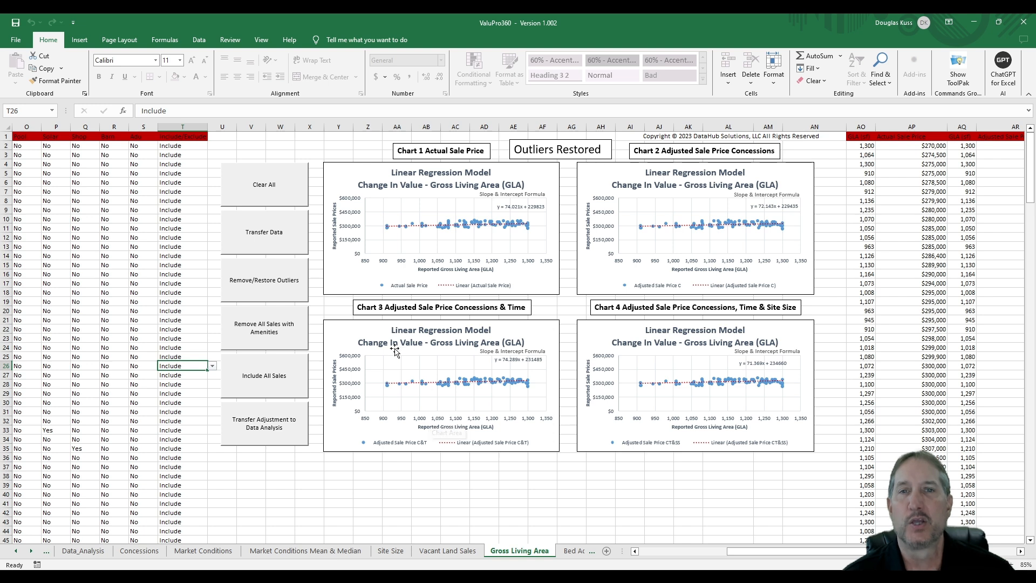
Transfer the GLA adjustment from Chart 4, adjusted for concessions, time and site size, to Data_Analysis and check its GLA columns.
click(274, 438)
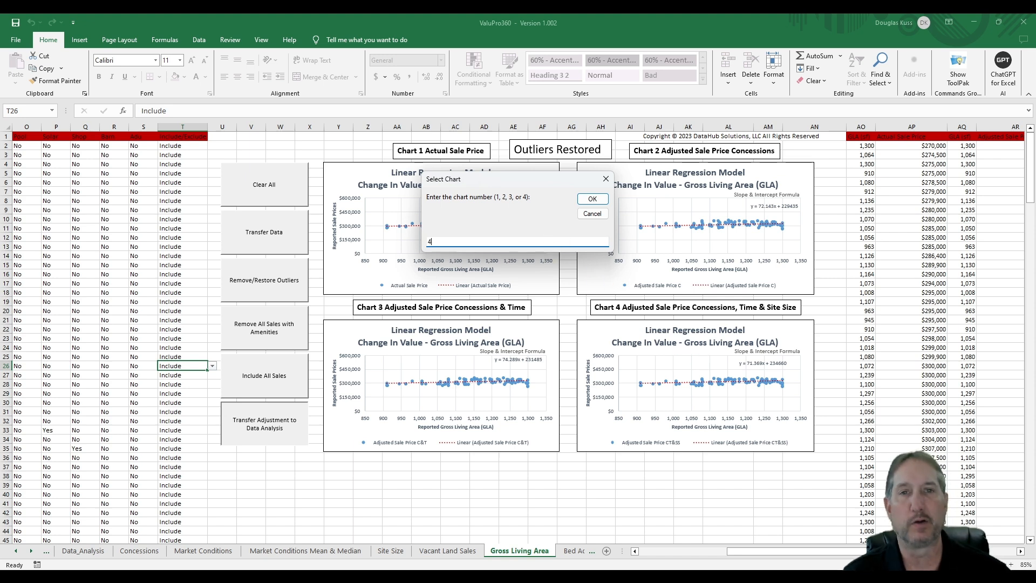
text(4)
click(592, 199)
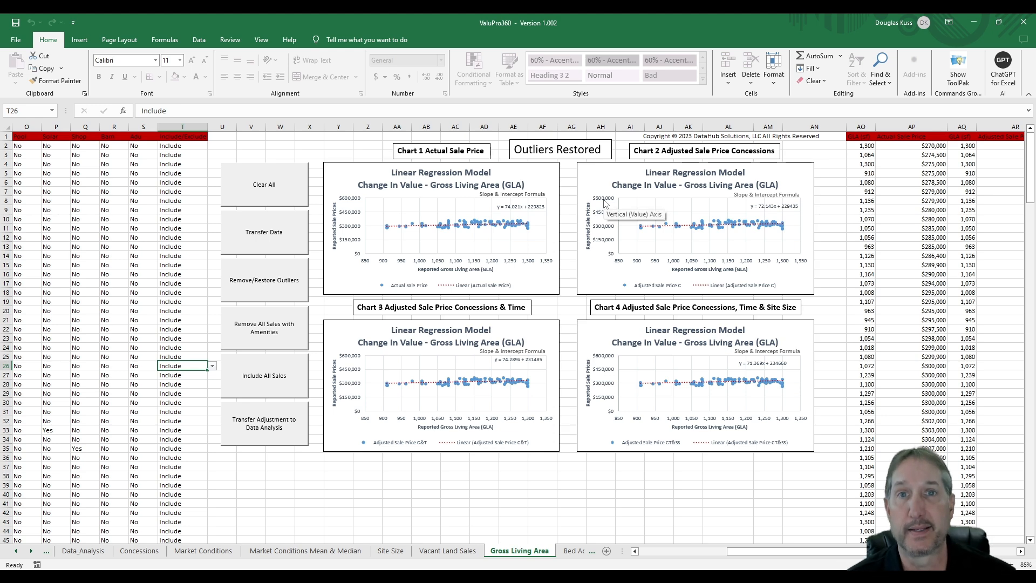
click(84, 551)
drag(715, 552, 819, 551)
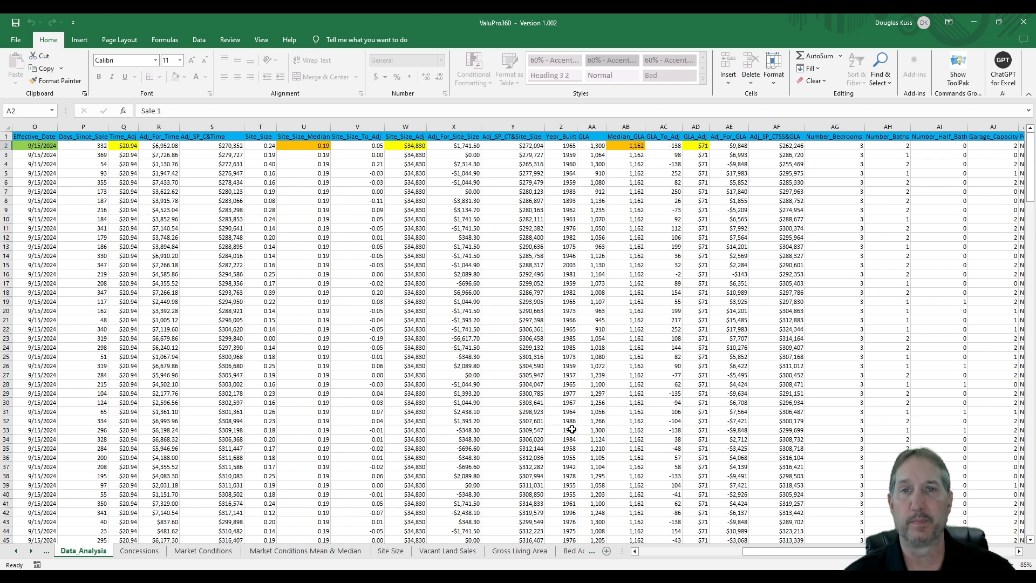
Transfer the sales data into the Bed Adjustment sheet to fill its column charts and scatterplots.
click(536, 551)
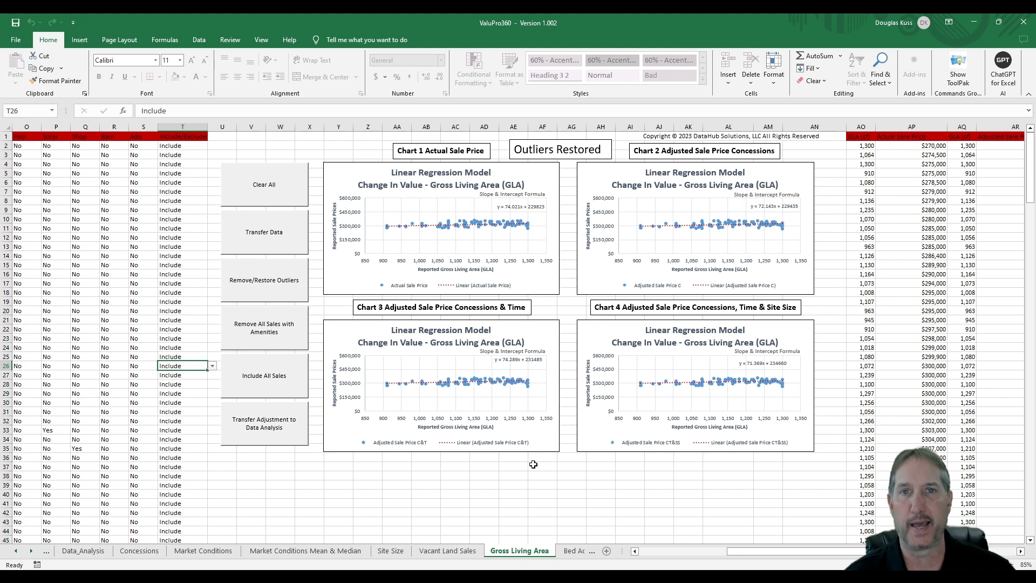
click(572, 551)
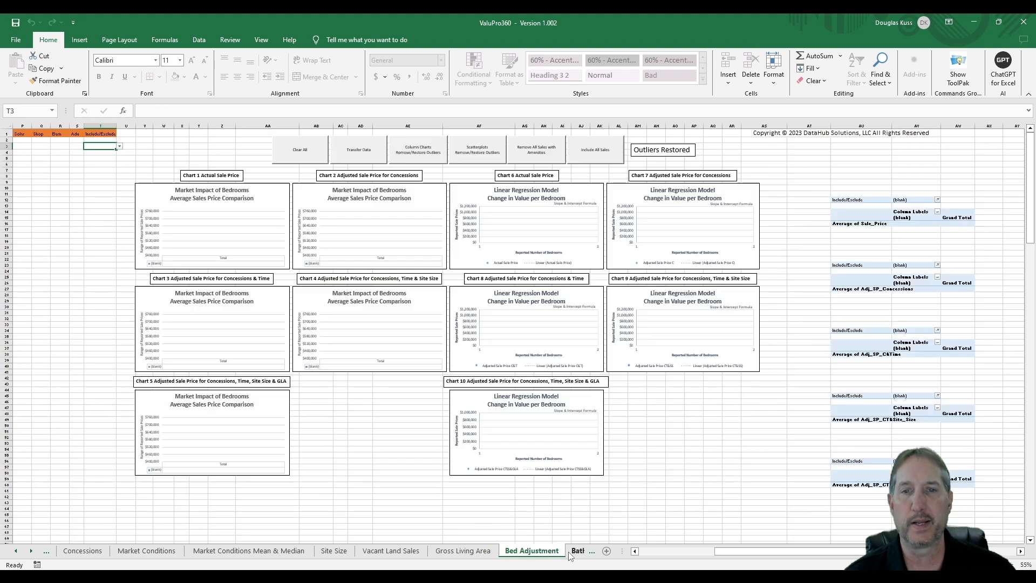
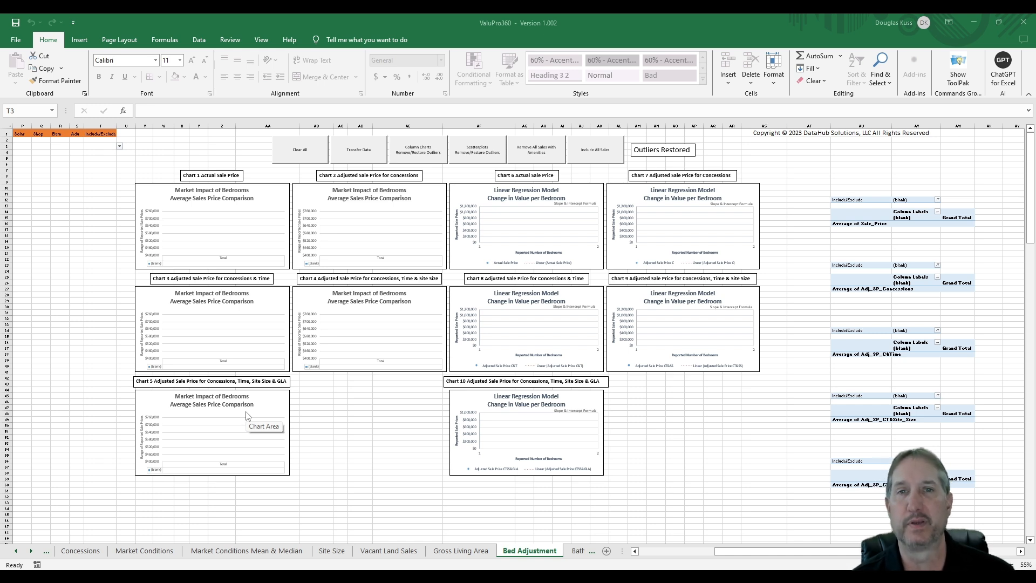
click(359, 152)
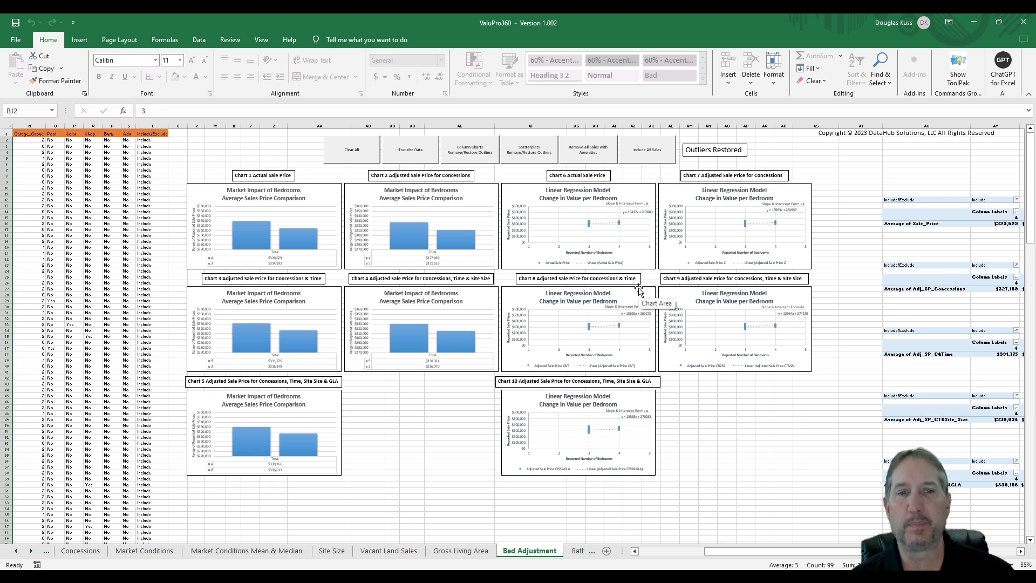
Remove the outliers from the Bed Adjustment scatterplots and restore them.
drag(834, 551, 780, 551)
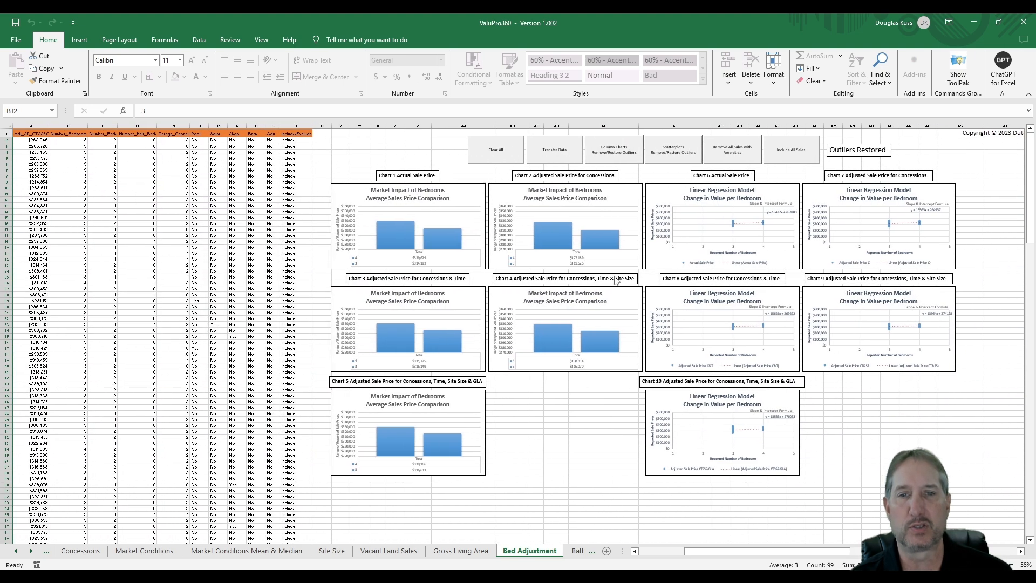
click(674, 155)
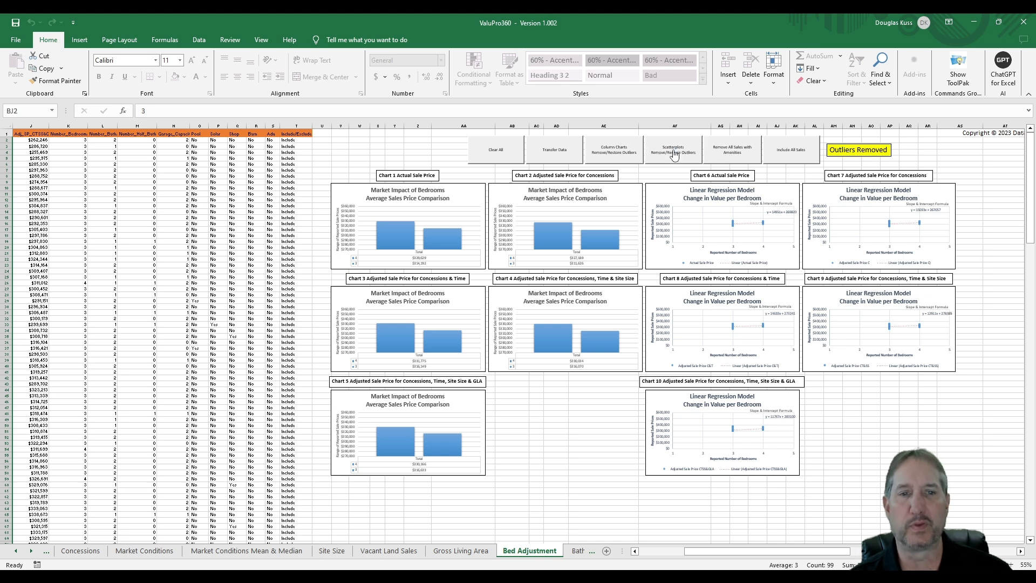
click(673, 155)
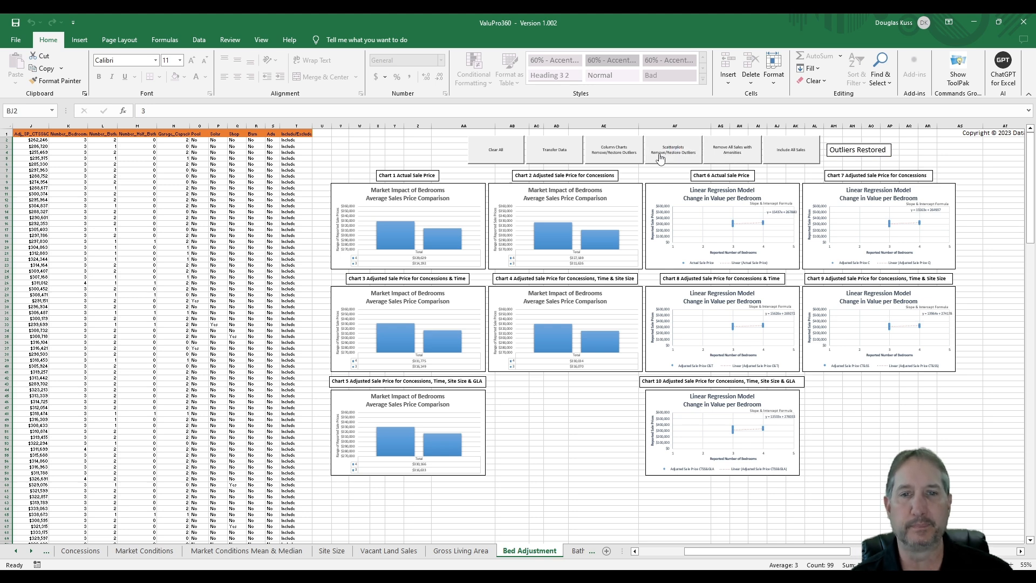
Exclude the sales in rows 19 and 31 from the Bed Adjustment charts.
click(618, 150)
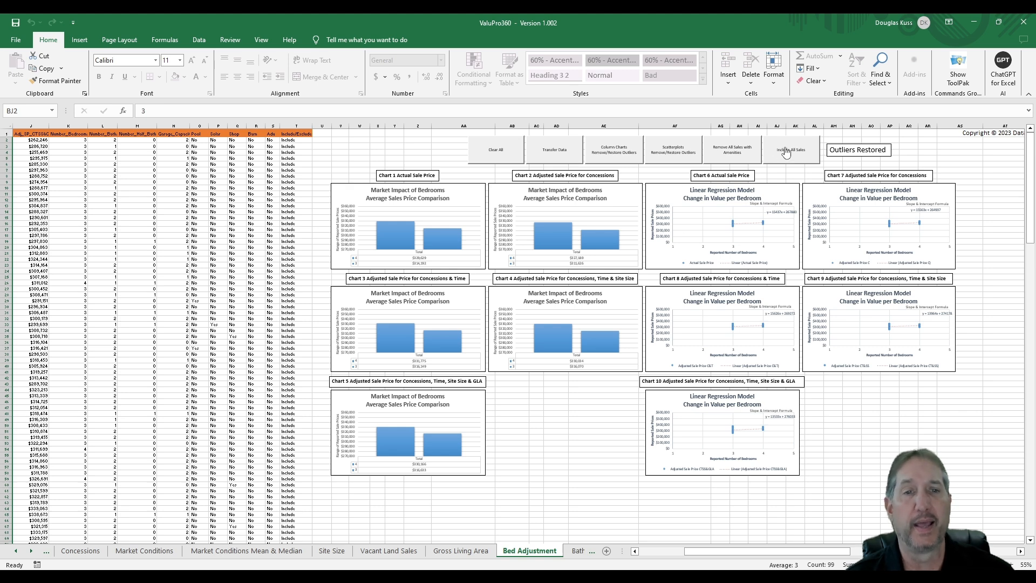
click(301, 242)
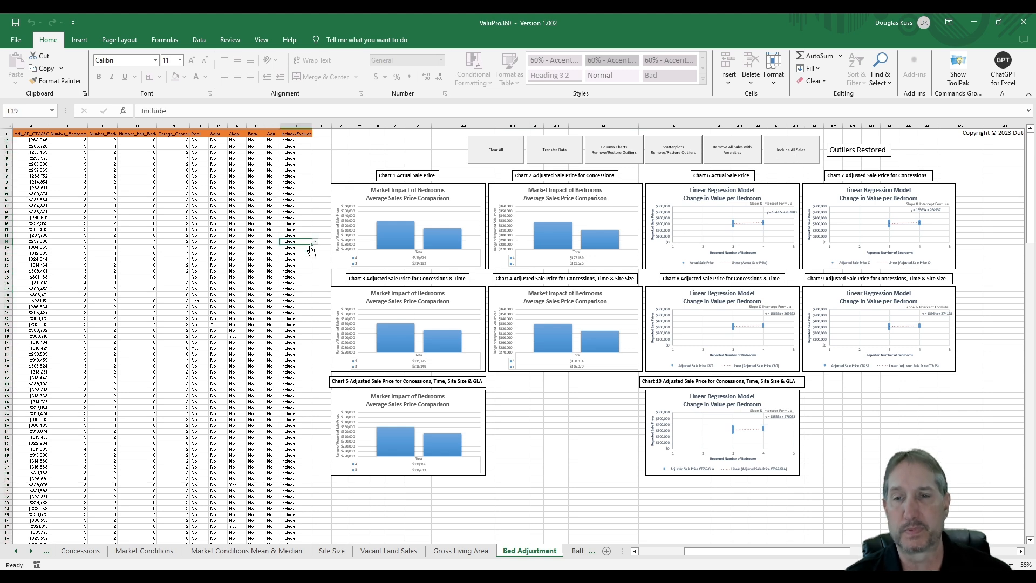
click(315, 241)
click(309, 250)
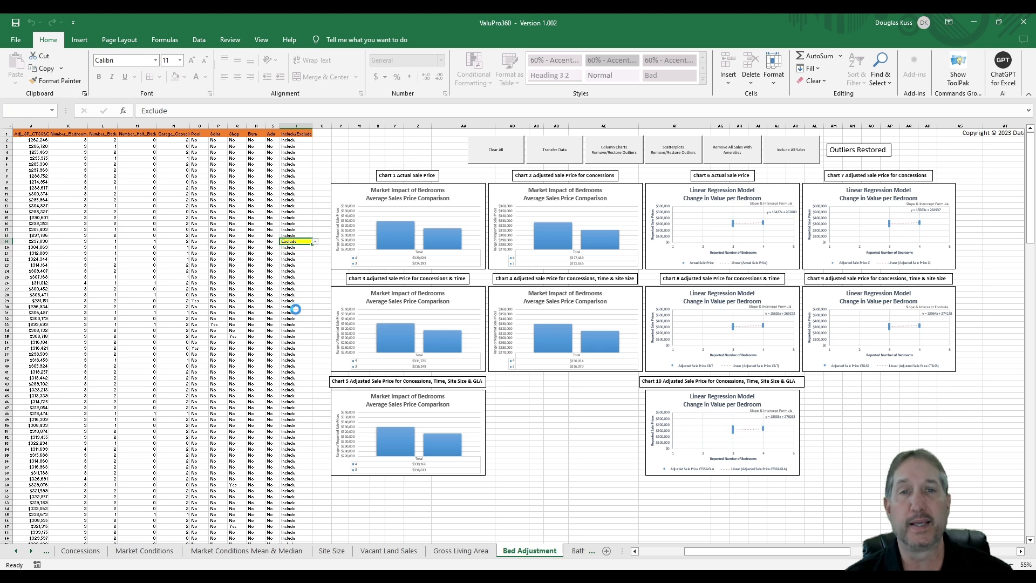
click(297, 313)
click(316, 312)
click(302, 322)
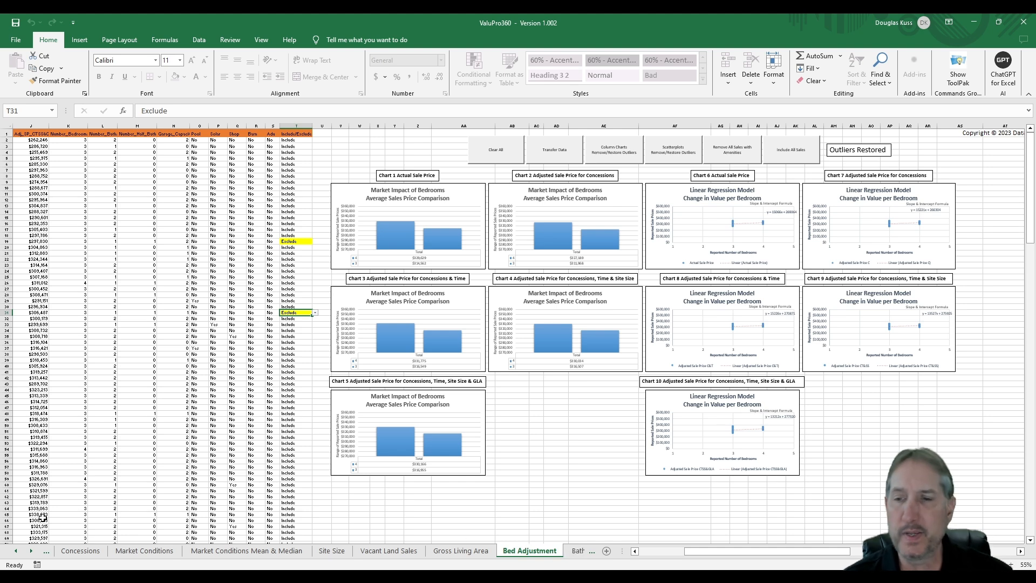
Transfer the sales data into the Bath, Half Bath and Garage Adjustment sheets to fill their charts.
click(31, 551)
click(31, 550)
click(31, 551)
click(30, 551)
click(31, 551)
click(234, 551)
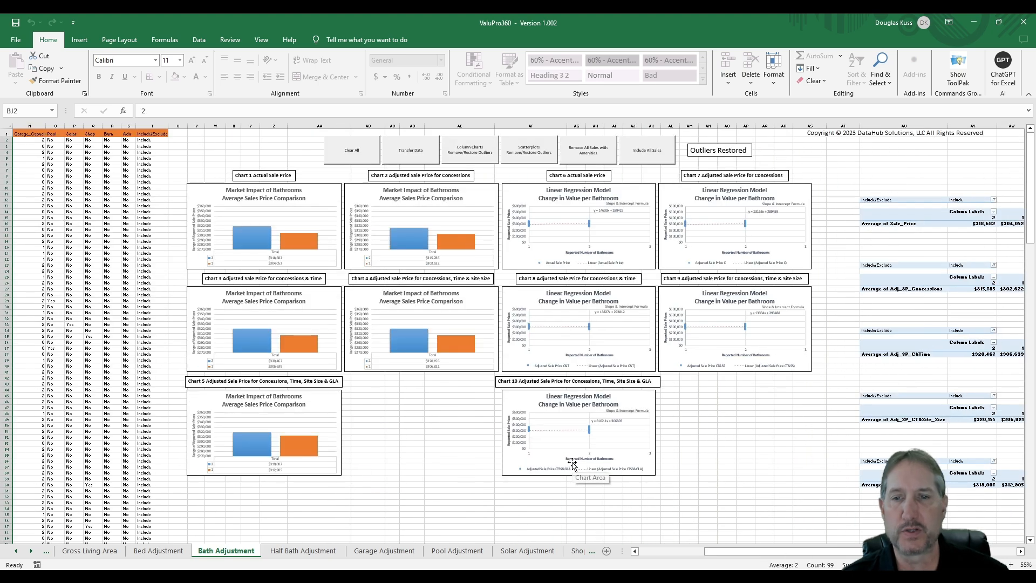
click(329, 552)
click(372, 153)
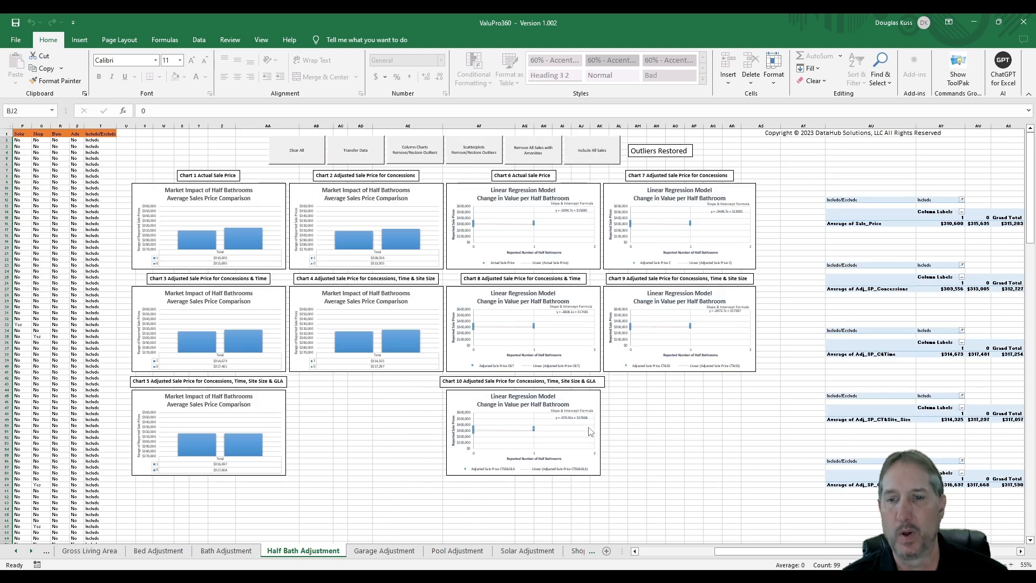
click(384, 550)
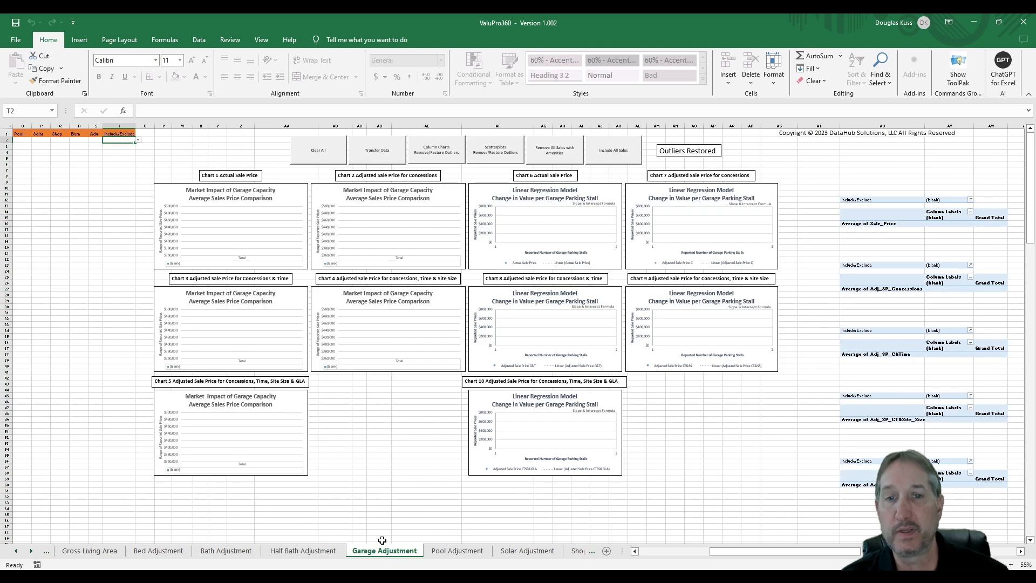
click(377, 153)
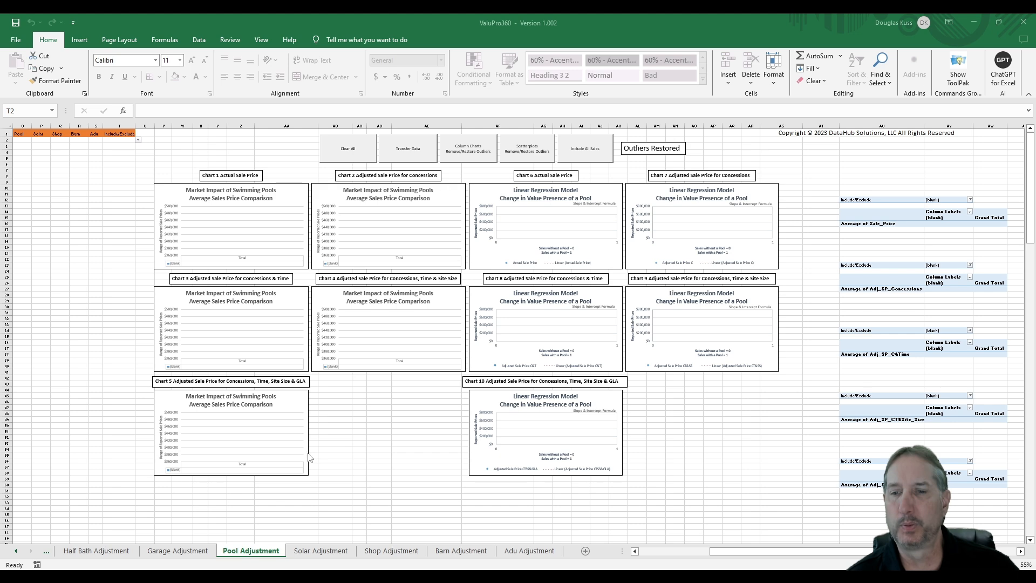
Transfer the sales data into the Pool Adjustment sheet and toggle the outlier removal of its scatterplots off and on.
click(407, 151)
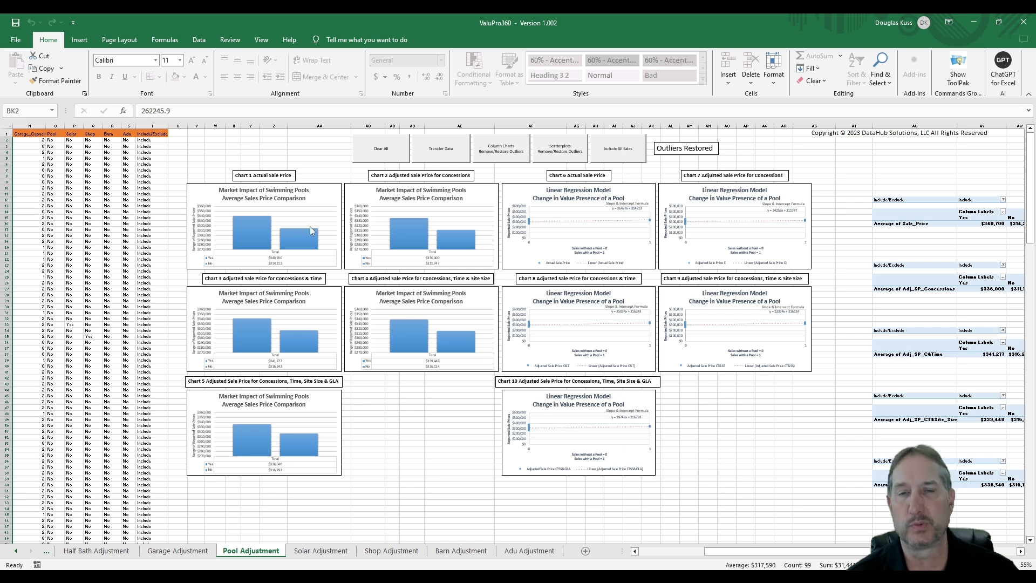
mouse_move(288, 333)
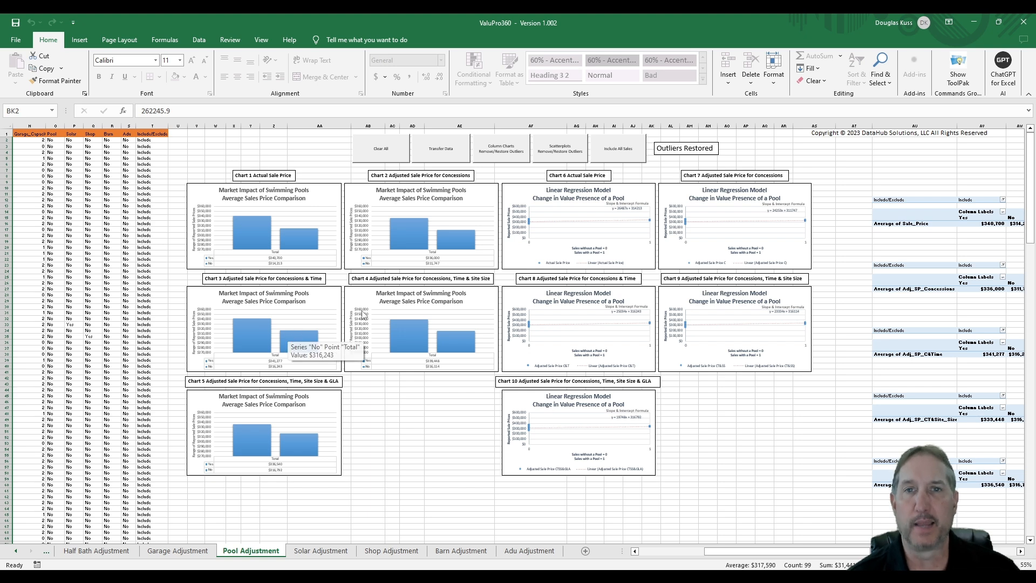
click(568, 154)
click(568, 153)
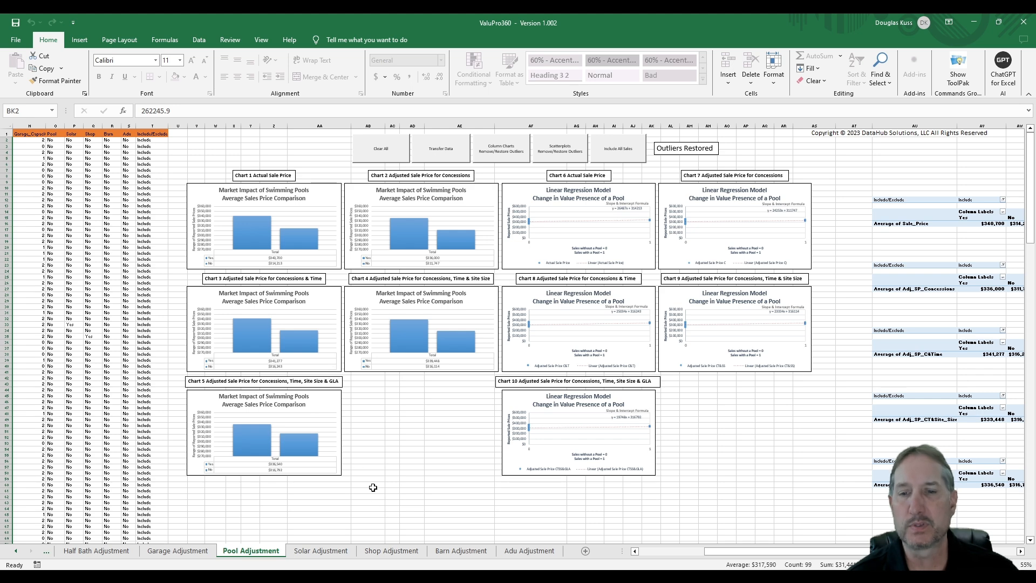
Transfer the sales data into the Solar Adjustment and Shop Adjustment sheets.
click(320, 551)
click(411, 154)
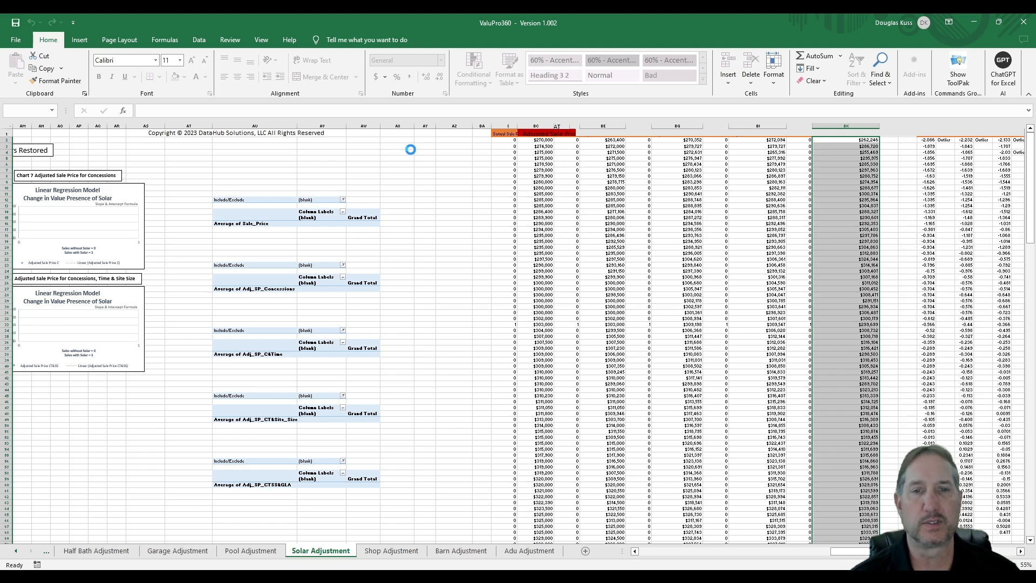
click(391, 550)
click(388, 150)
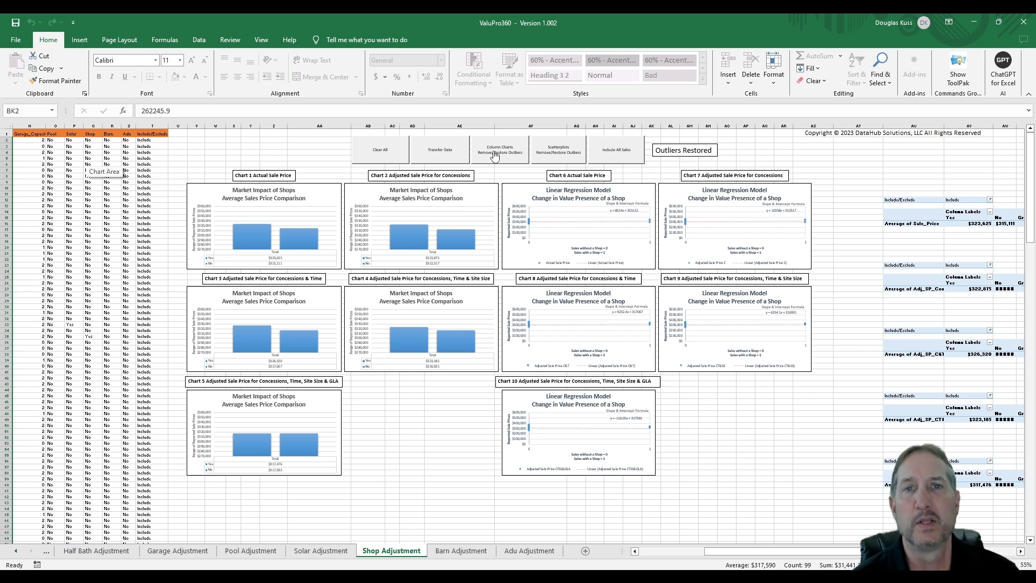
Change Chart 2's title on the Shop Adjustment sheet to read "Market Impact of Fireplaces" instead of Shops.
click(411, 209)
scroll(411, 209, up, 3)
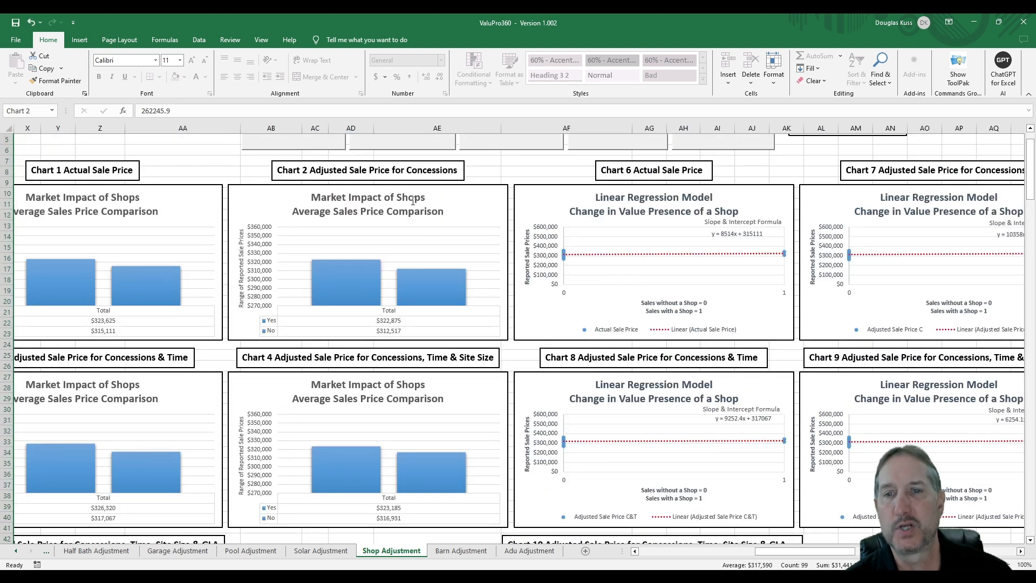
drag(426, 197, 408, 199)
key(Delete)
key(Delete)
key(Delete)
key(Delete)
key(BackSpace)
text(Fireplaces)
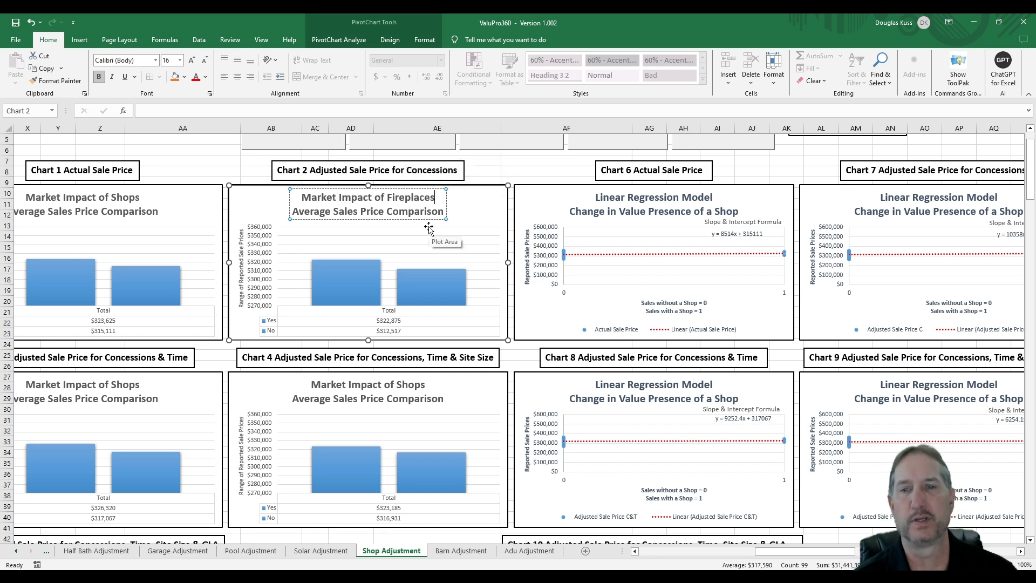
scroll(515, 313, up, 2)
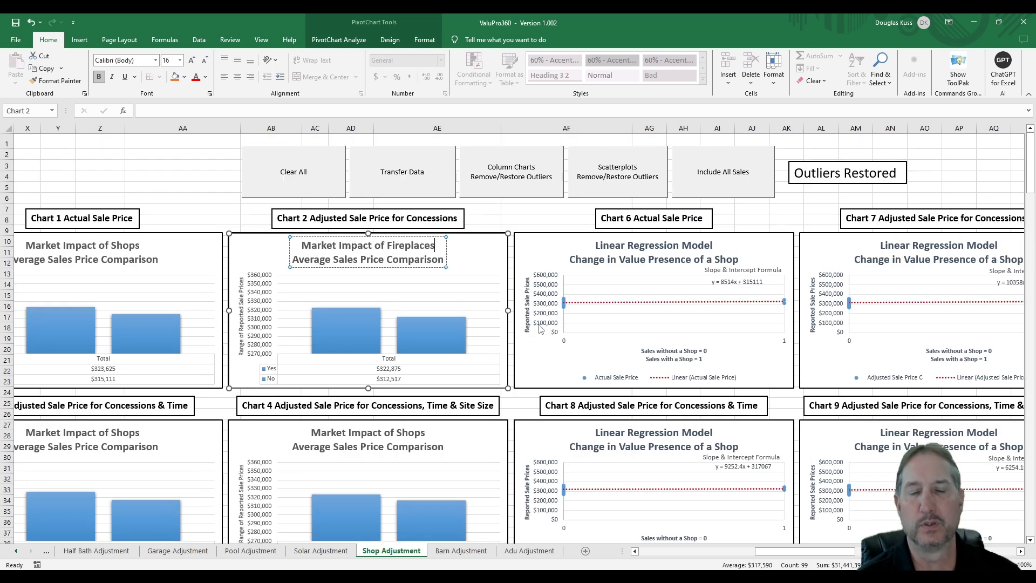
ctrl+scroll(517, 318, down, 3)
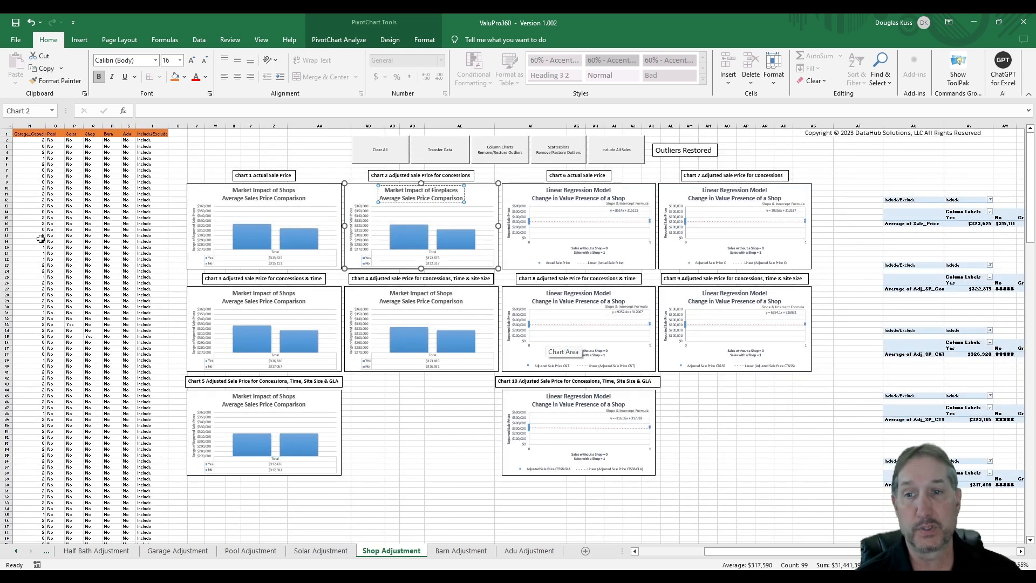
Exclude the sales in rows 13 and 43 from the Shop Adjustment charts.
click(148, 207)
click(171, 206)
click(157, 217)
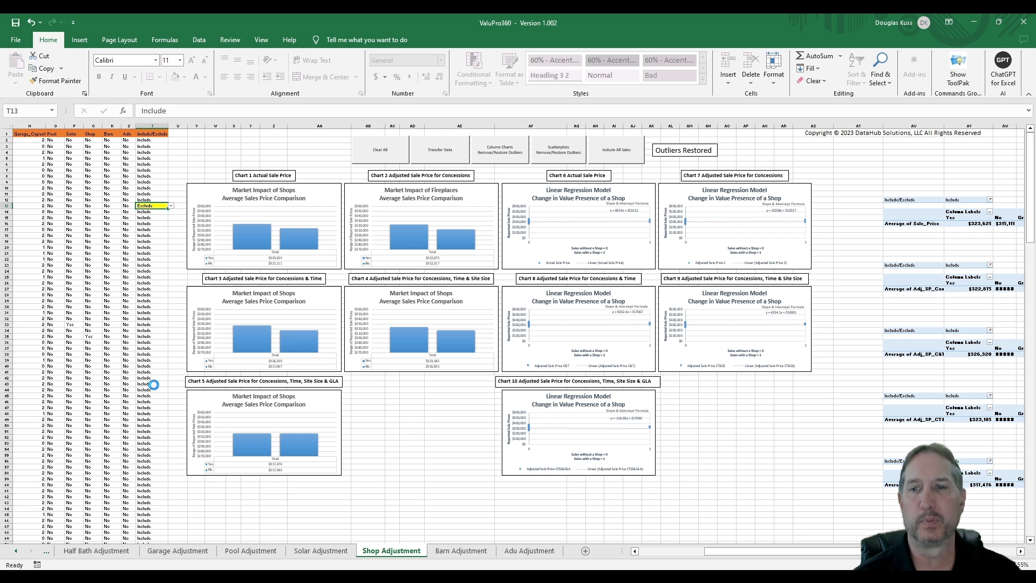
click(158, 384)
click(171, 384)
click(157, 395)
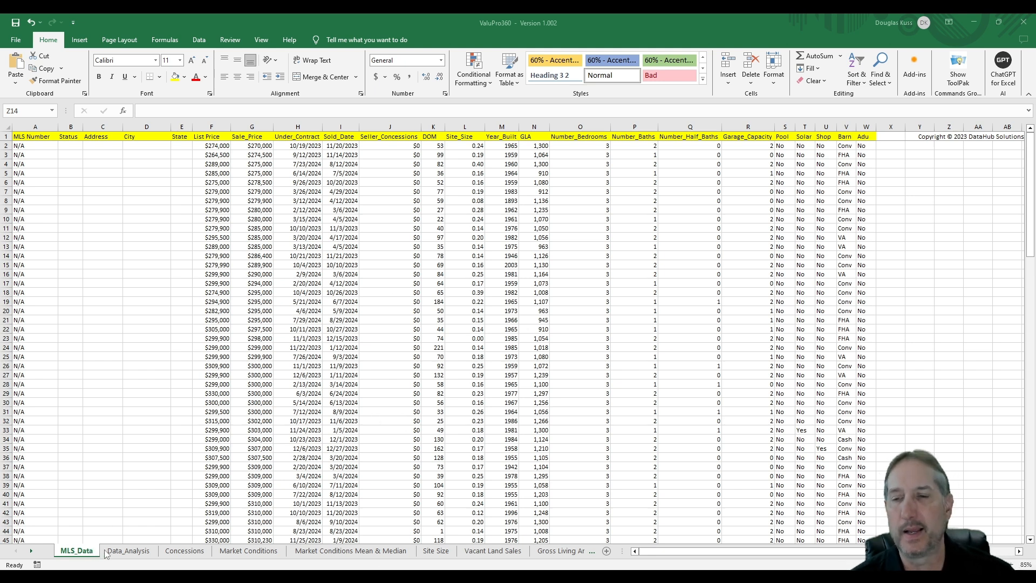
Enter 9/15/2024 as the effective date for the sales on the Data_Analysis sheet.
click(128, 550)
text(9)
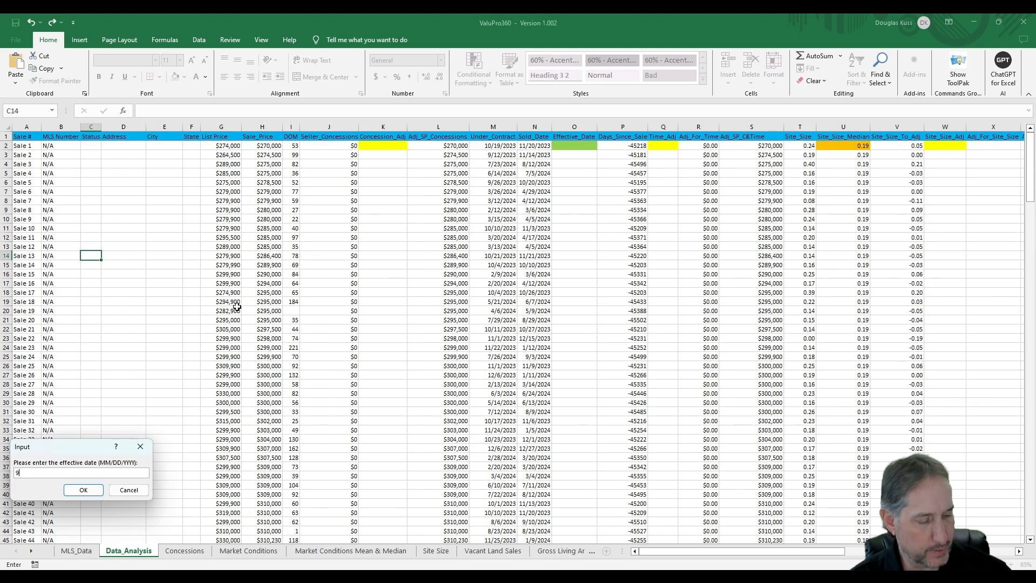
text(/15/2024)
click(83, 490)
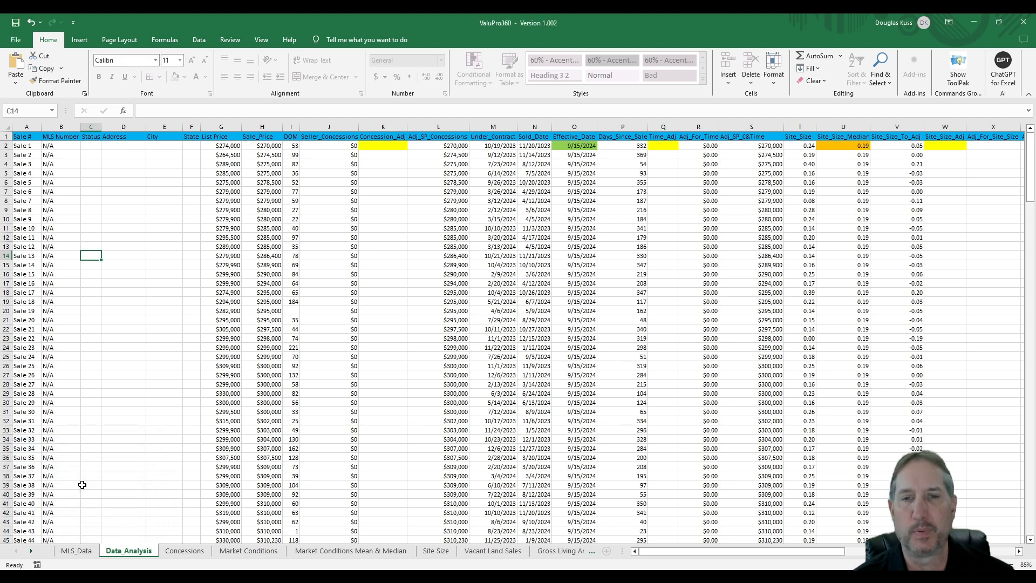
Calculate the seller concessions on the Concessions sheet, entering 0 as the choice of adjustment value.
click(189, 553)
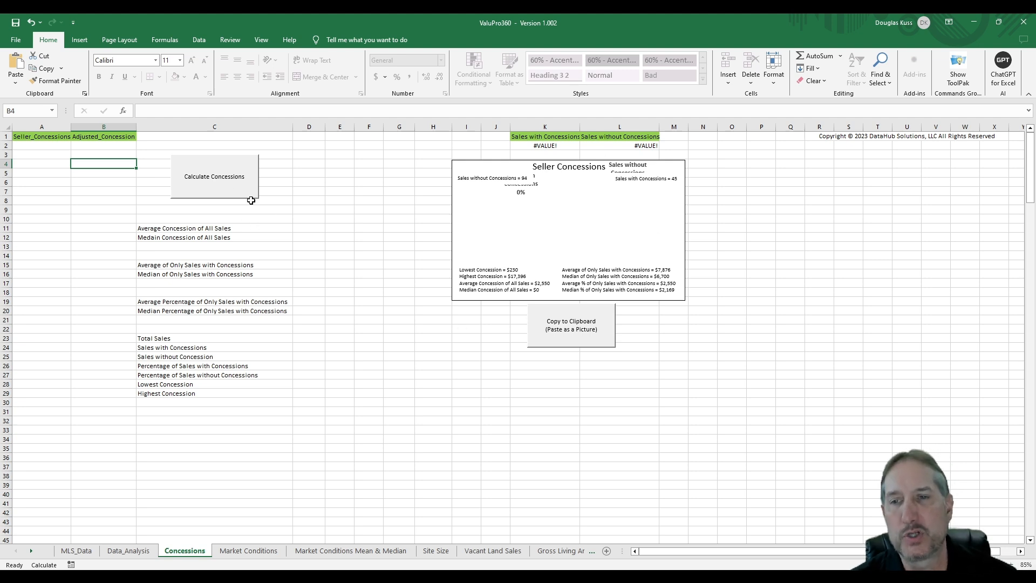
click(216, 178)
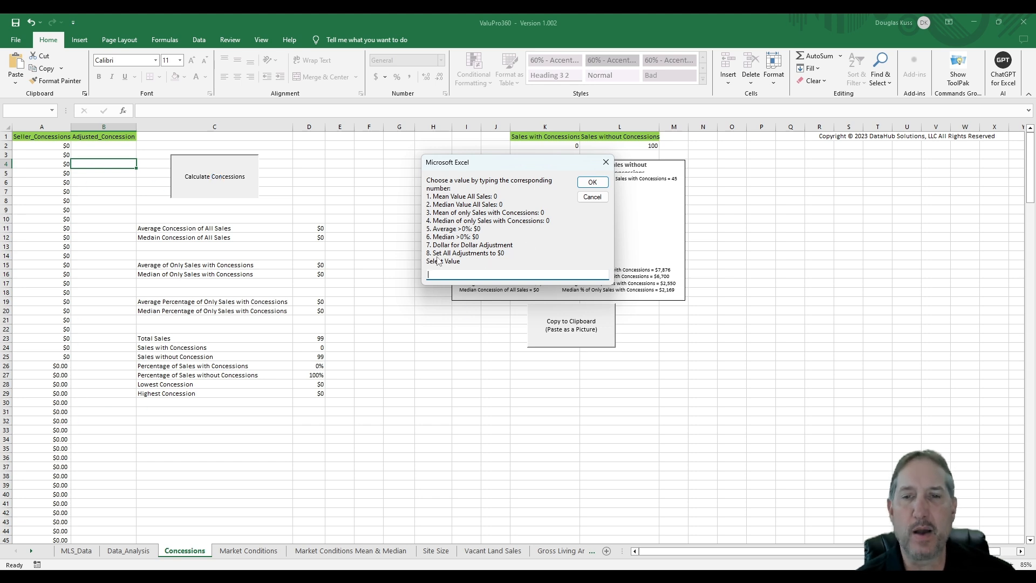
text(0)
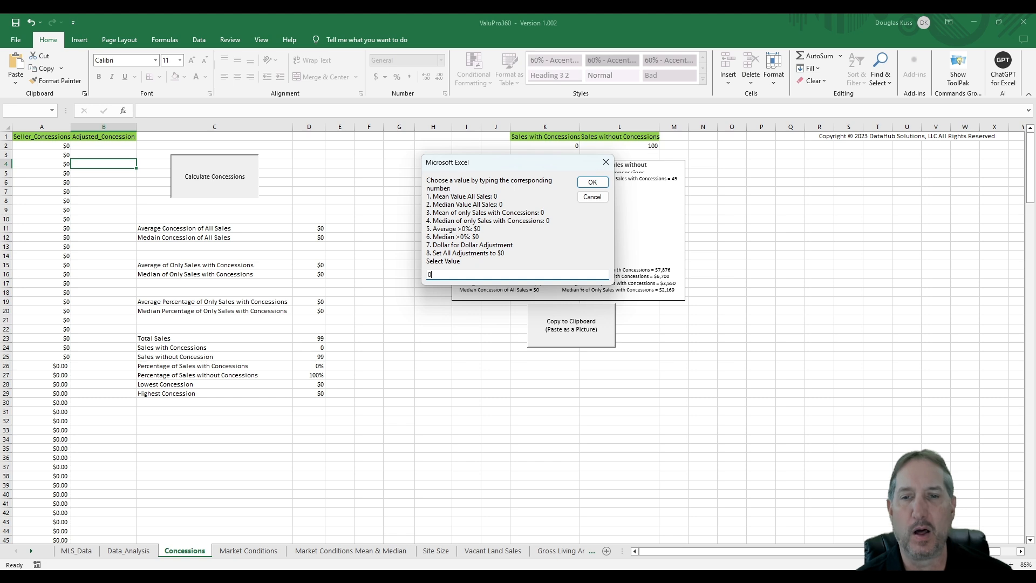
click(593, 183)
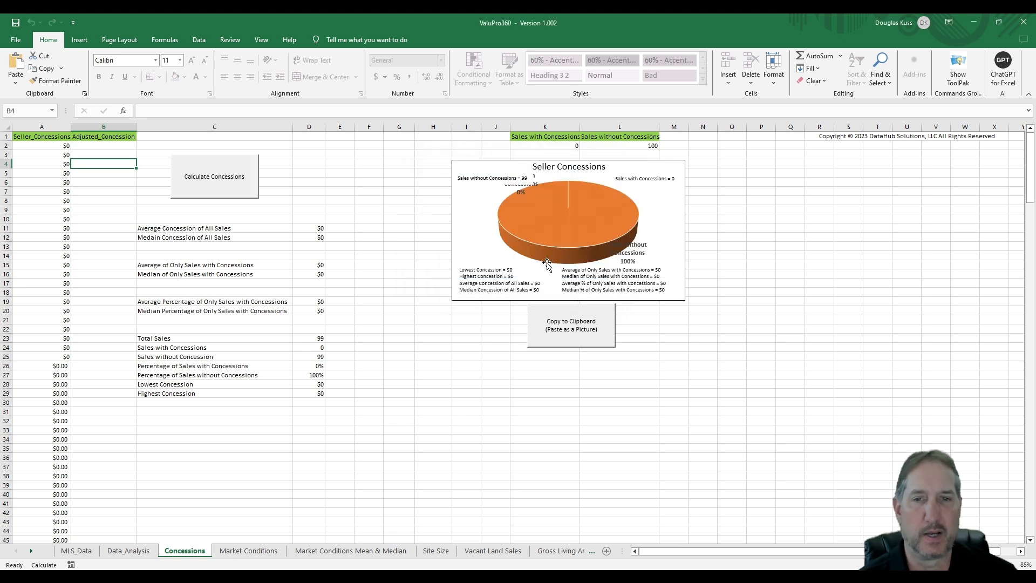
Move the "Sales with Concessions" label onto the pie in the Seller Concessions chart and return to Data_Analysis.
click(524, 200)
click(521, 193)
drag(521, 193, 542, 219)
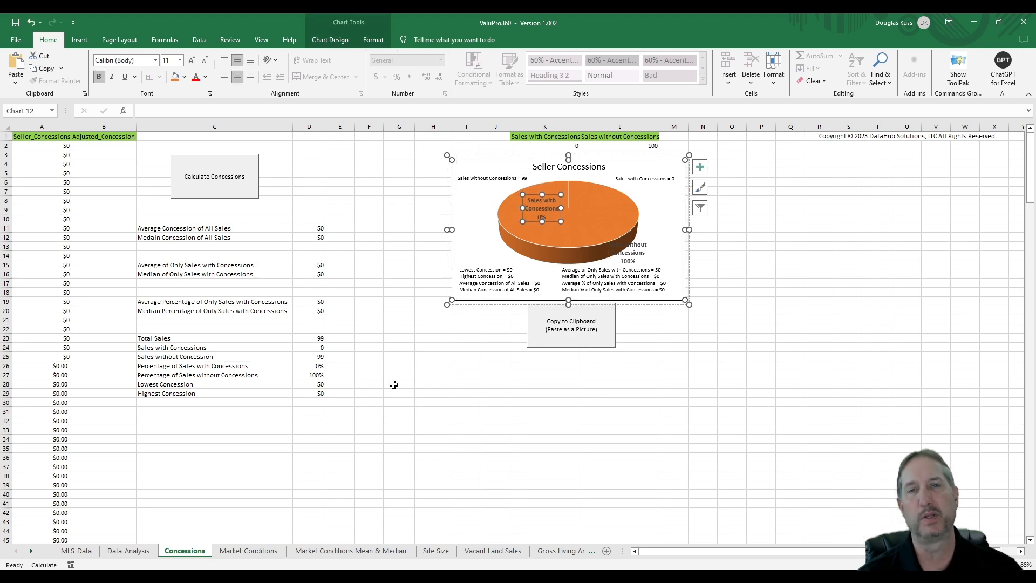
click(144, 555)
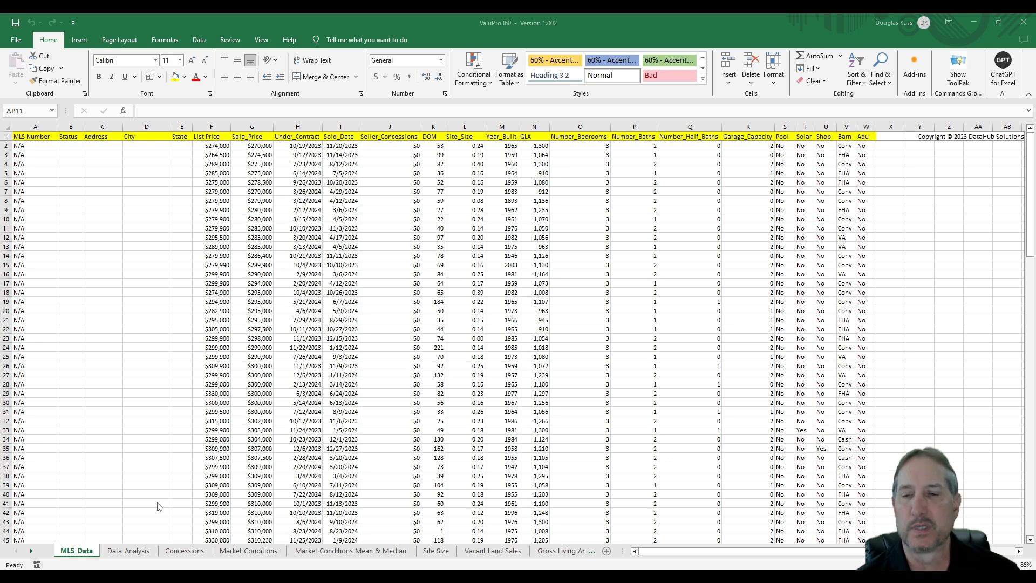
Open the Barn Adjustment sheet and examine its column charts comparing sale prices by financing type, together with the Barn column values.
click(30, 549)
click(30, 550)
click(31, 551)
click(31, 551)
click(30, 551)
click(30, 550)
click(31, 551)
click(30, 551)
click(31, 551)
click(463, 551)
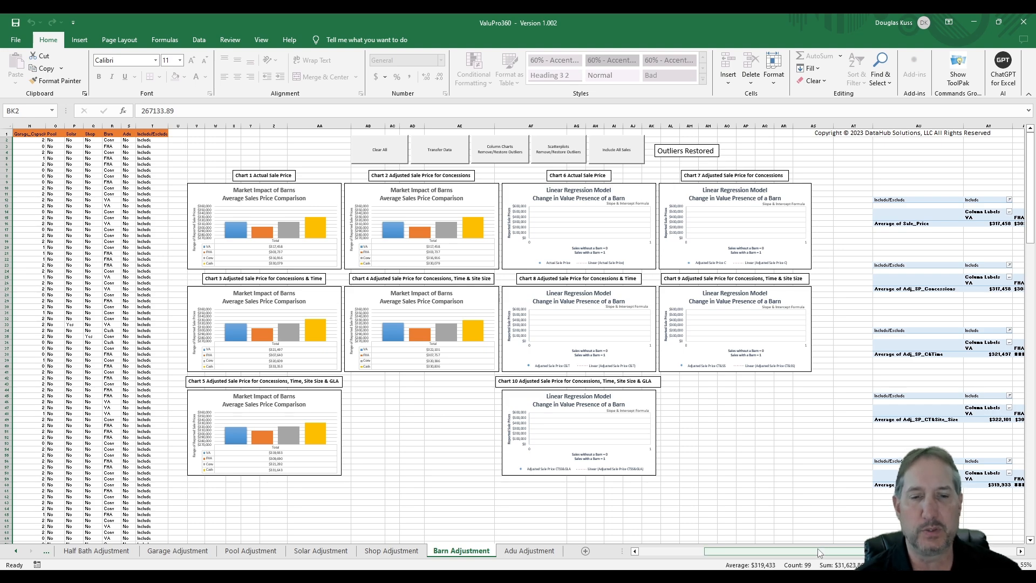
drag(767, 551, 726, 551)
scroll(593, 212, up, 3)
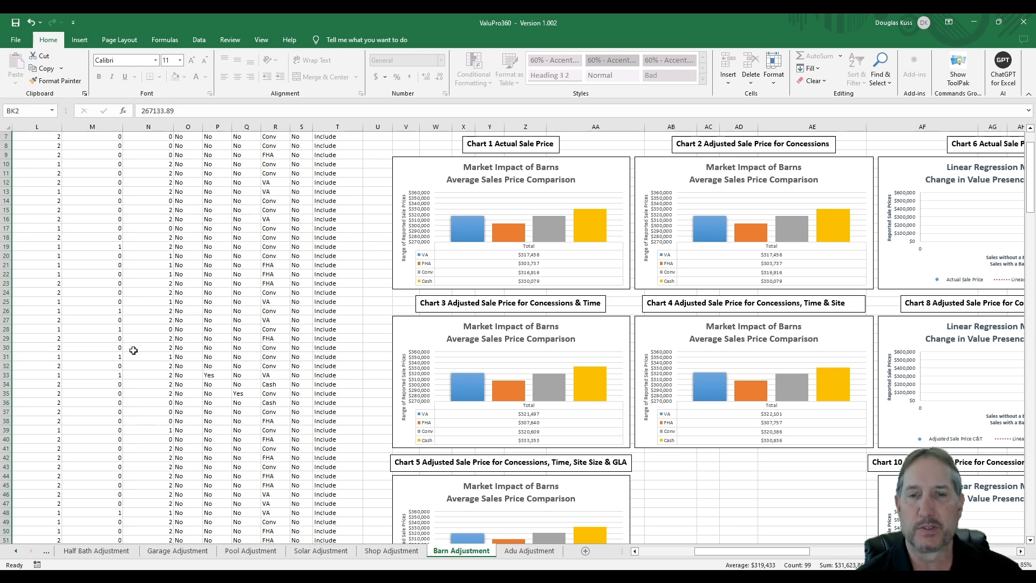
scroll(501, 284, down, 2)
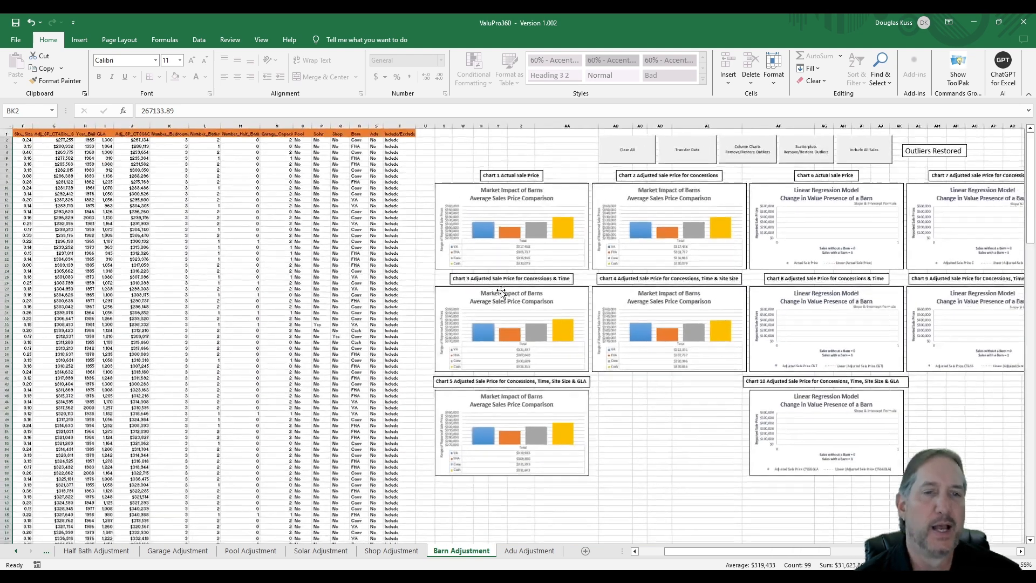